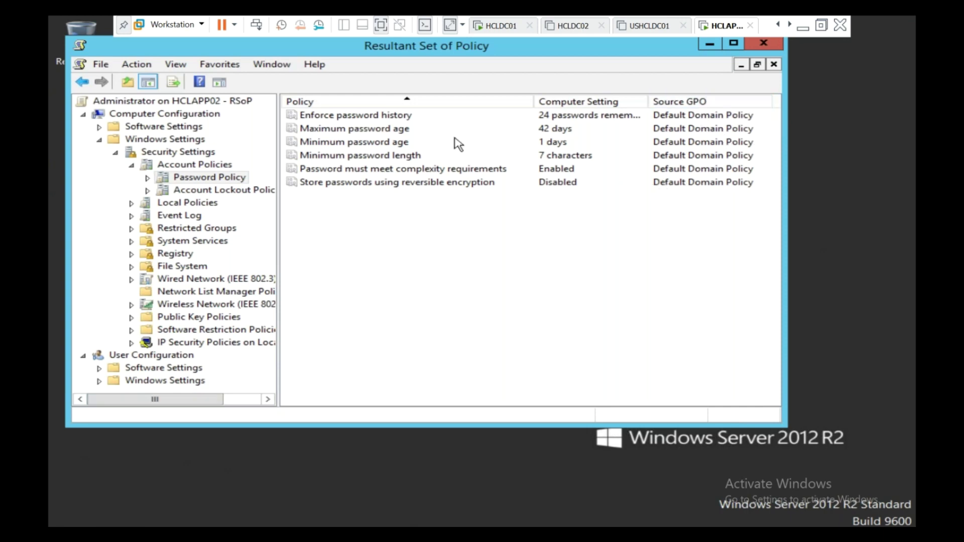
Switch from HCLAPP02 to the HCLDC01 domain controller virtual machine
click(501, 26)
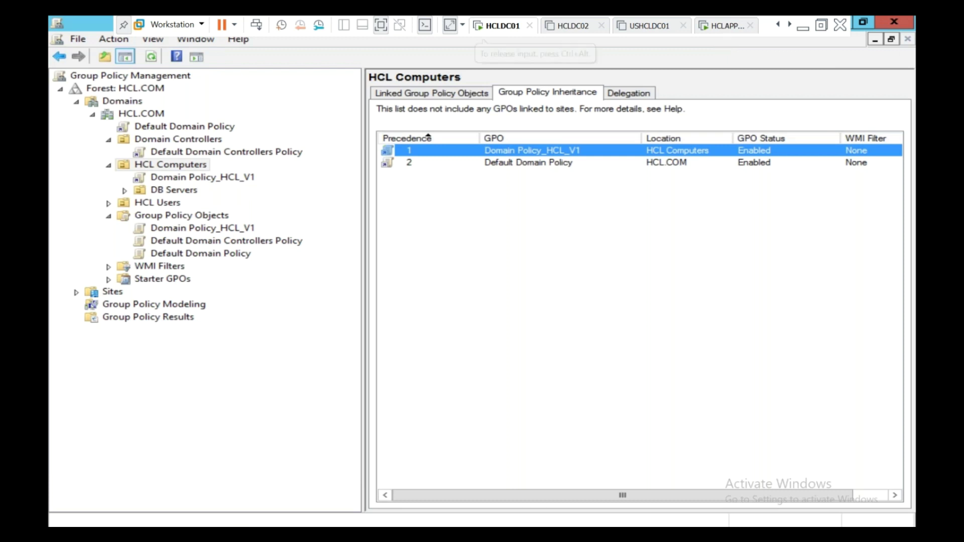
Select the HCL Computers OU, then bring Active Directory Users and Computers forward
mouse_move(484, 533)
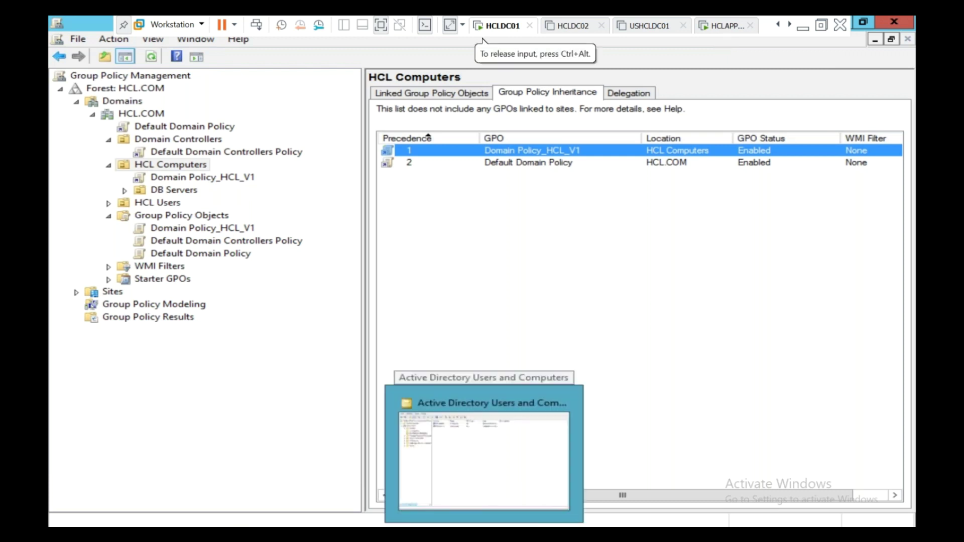
click(178, 167)
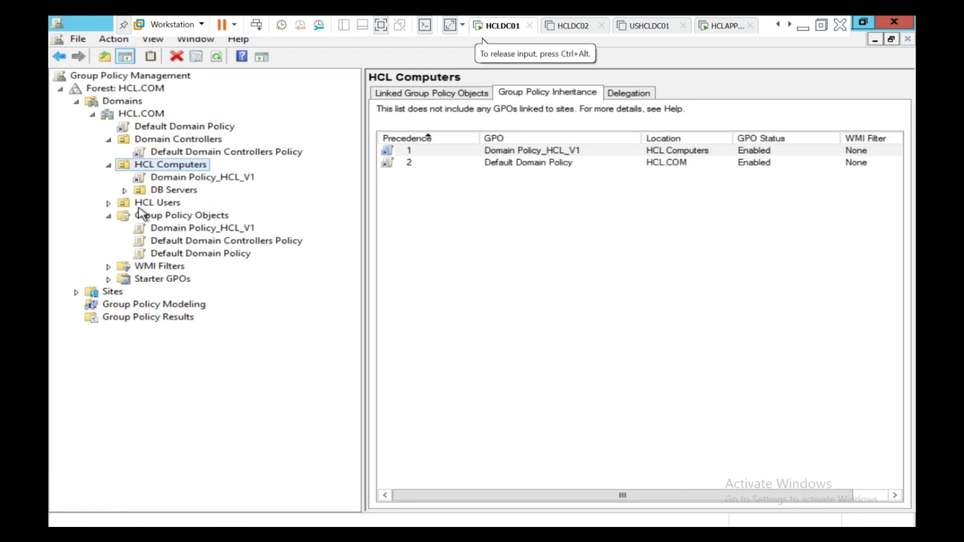
click(261, 534)
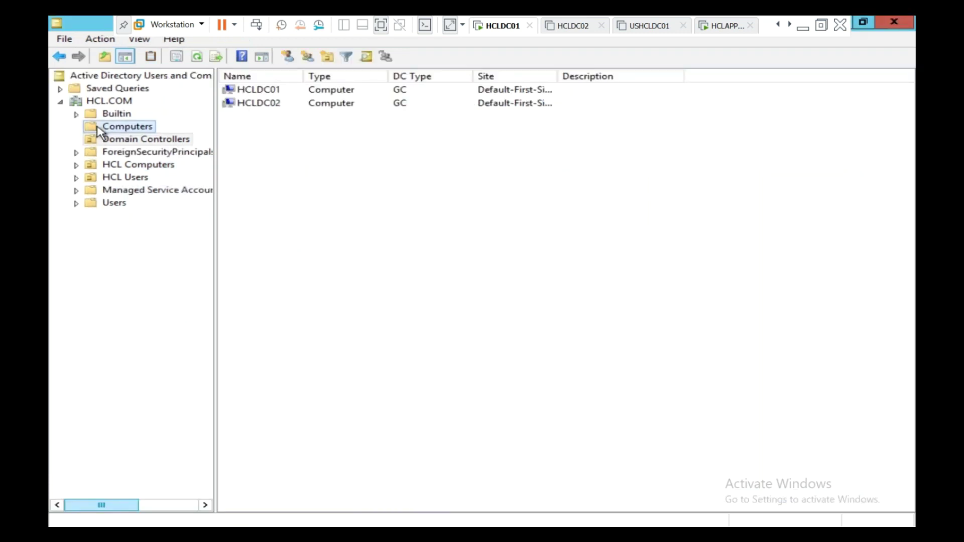
Browse the Computers and HCL Computers containers and select the HCLAPP01 computer
click(100, 127)
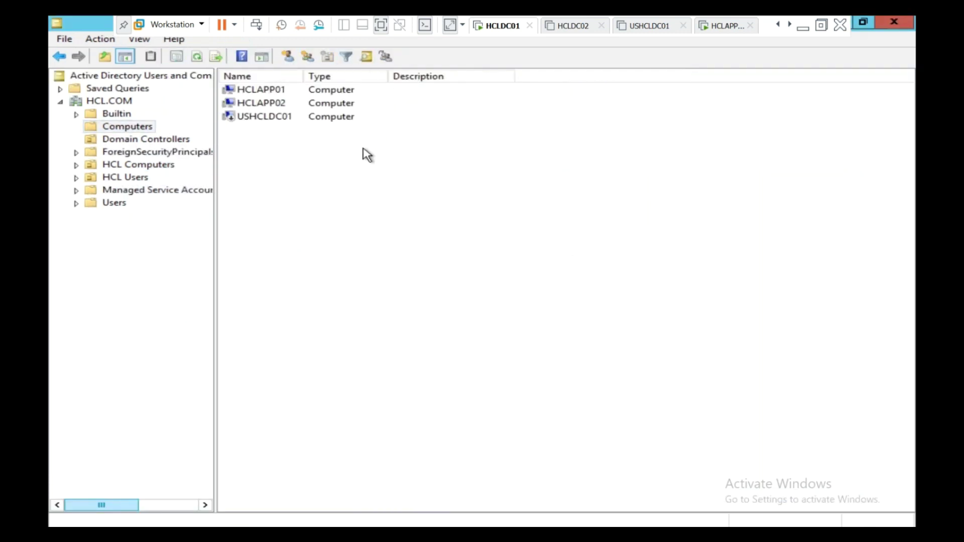
click(96, 164)
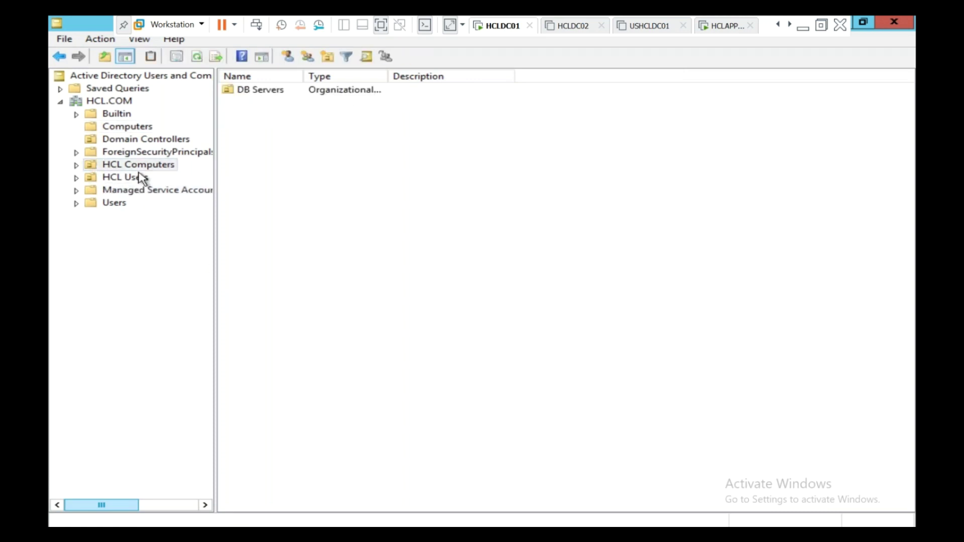
click(125, 126)
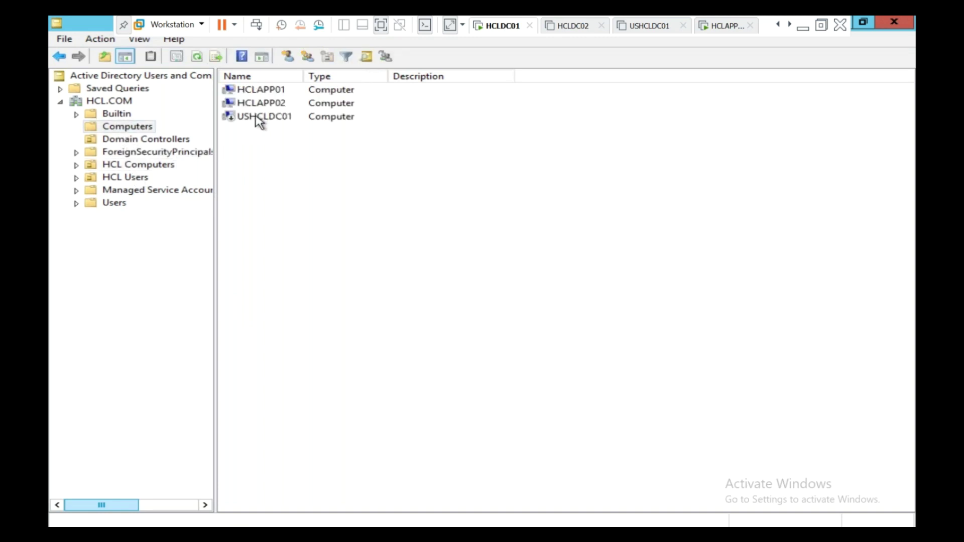
click(263, 102)
click(270, 93)
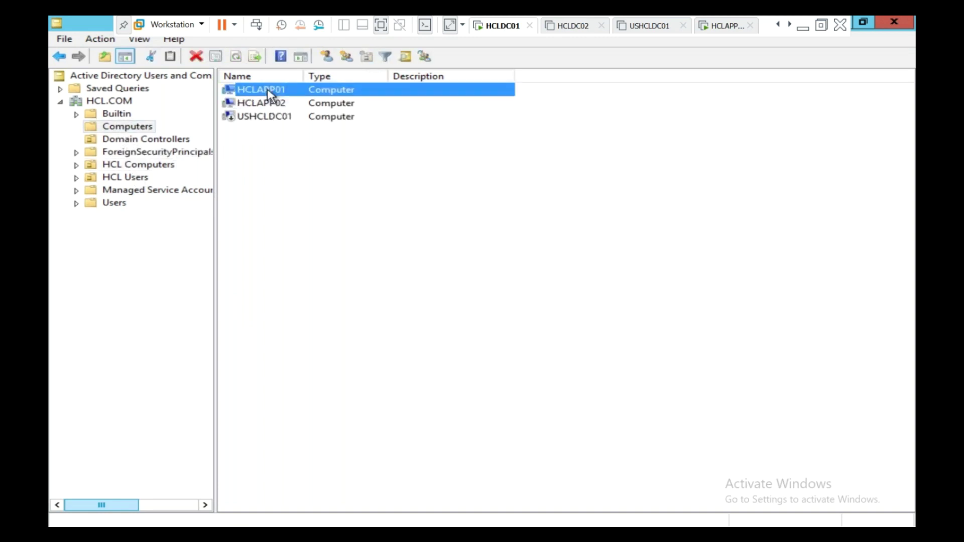
Move HCLAPP01 into the DB Servers unit under HCL Computers
right_click(266, 89)
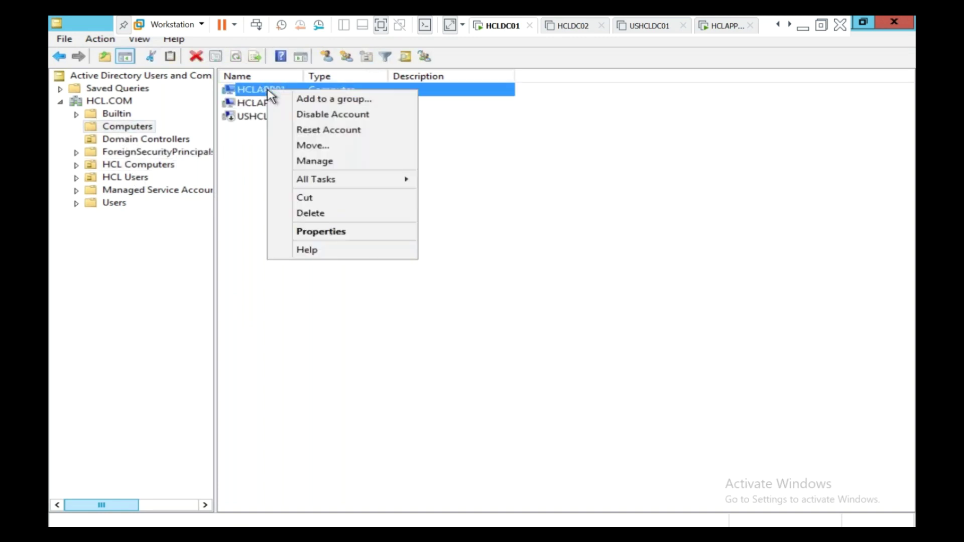
click(304, 146)
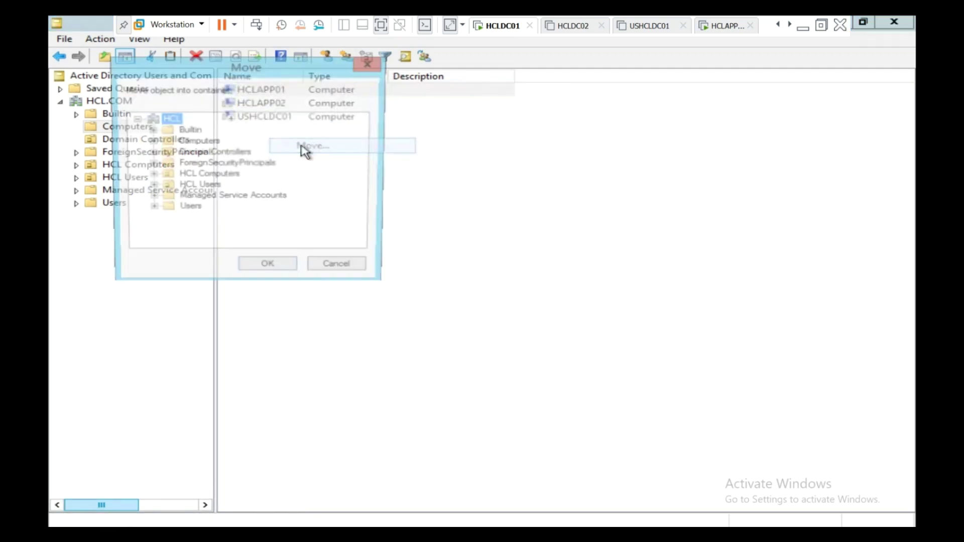
click(181, 175)
click(151, 175)
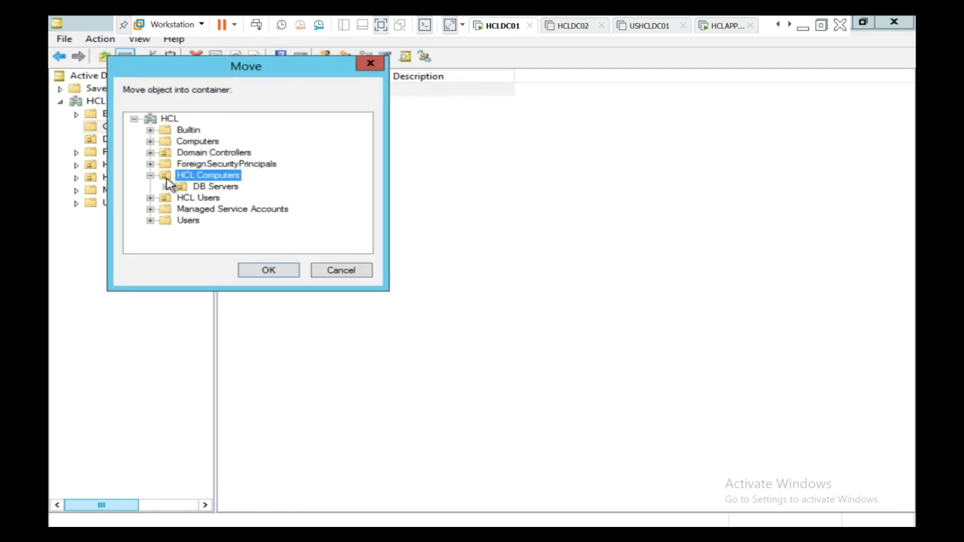
click(184, 190)
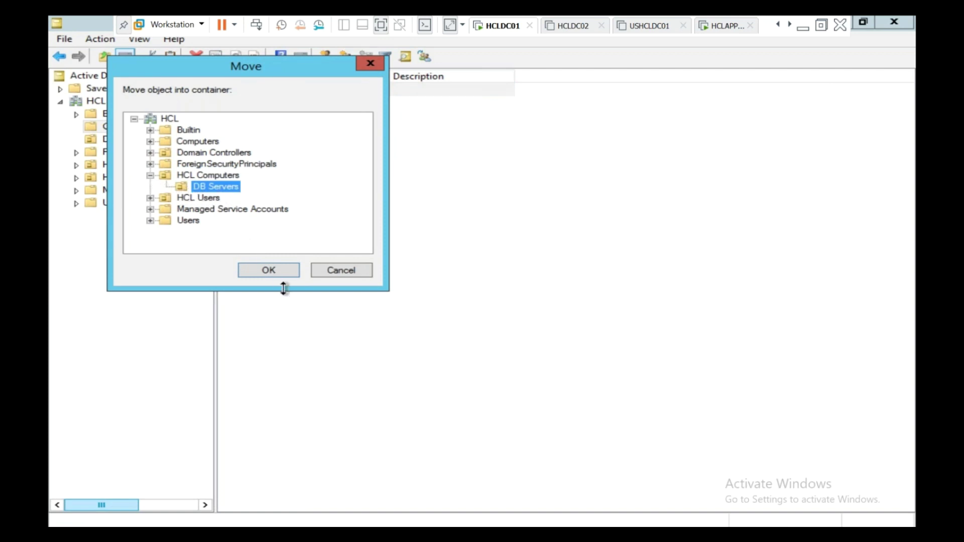
click(276, 270)
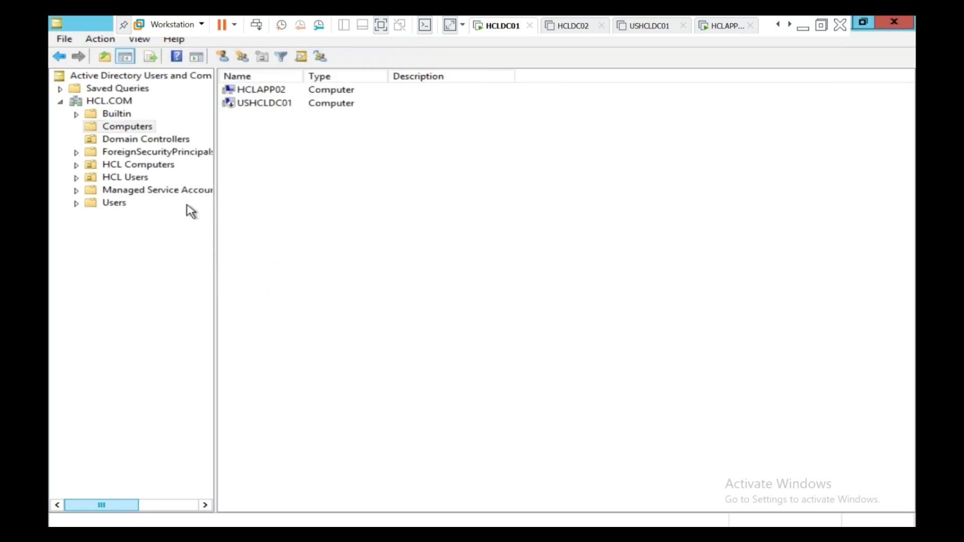
Verify HCLAPP01 now sits in DB Servers and return to Group Policy Management
click(77, 165)
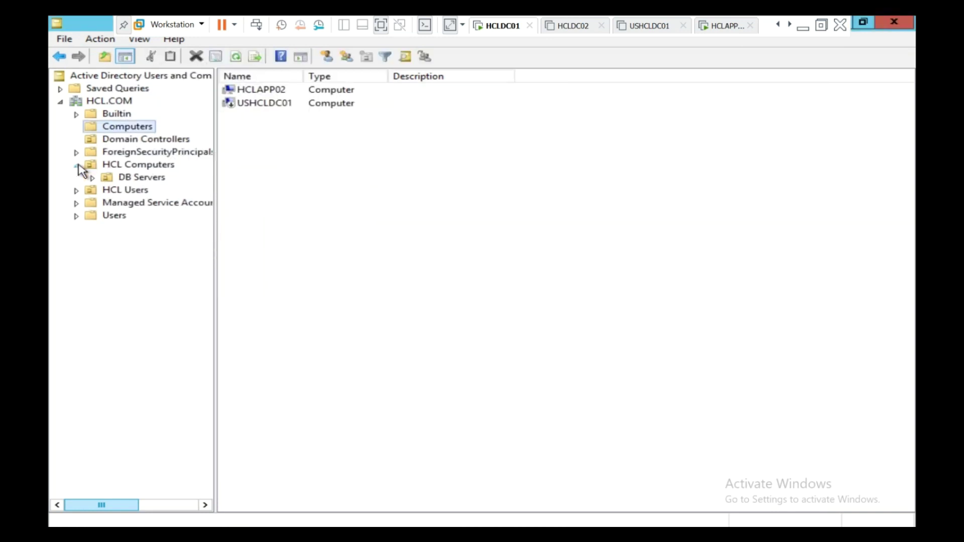
click(103, 178)
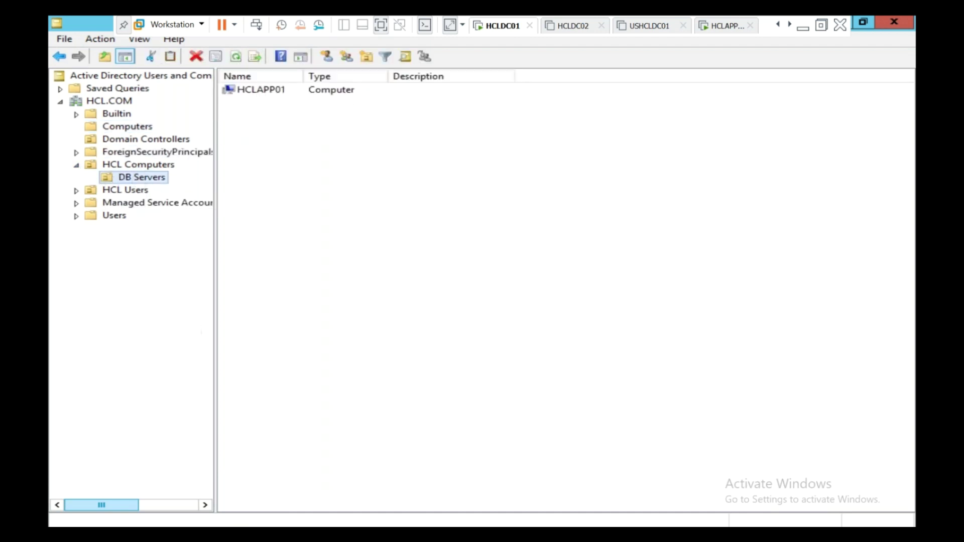
click(528, 533)
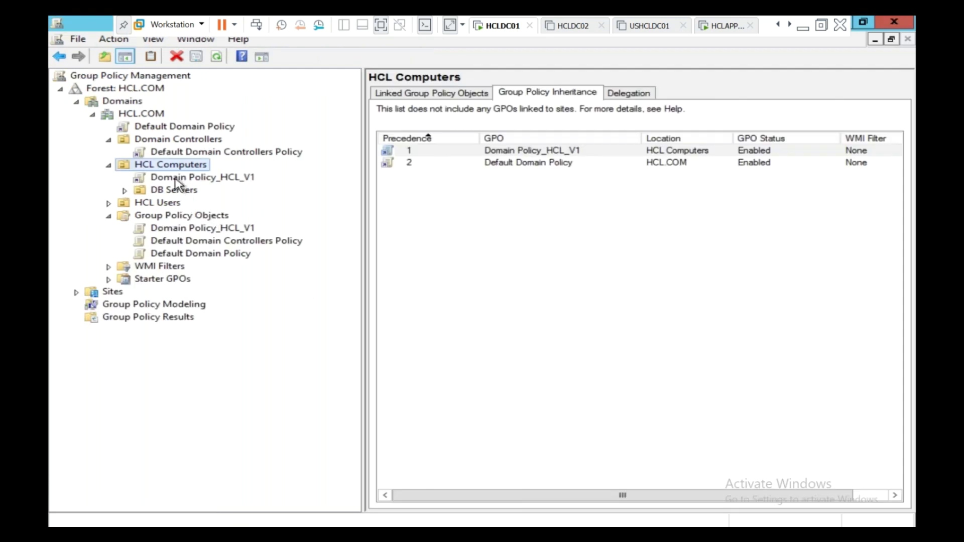
Confirm DB Servers inherits Domain Policy_HCL_V1, then switch to the HCLAPP02 machine
click(125, 191)
click(142, 192)
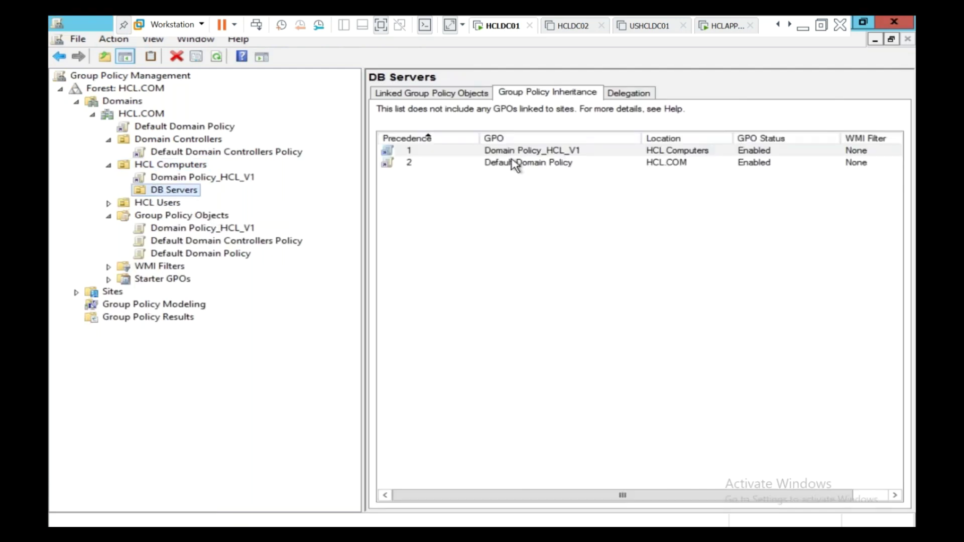
click(109, 165)
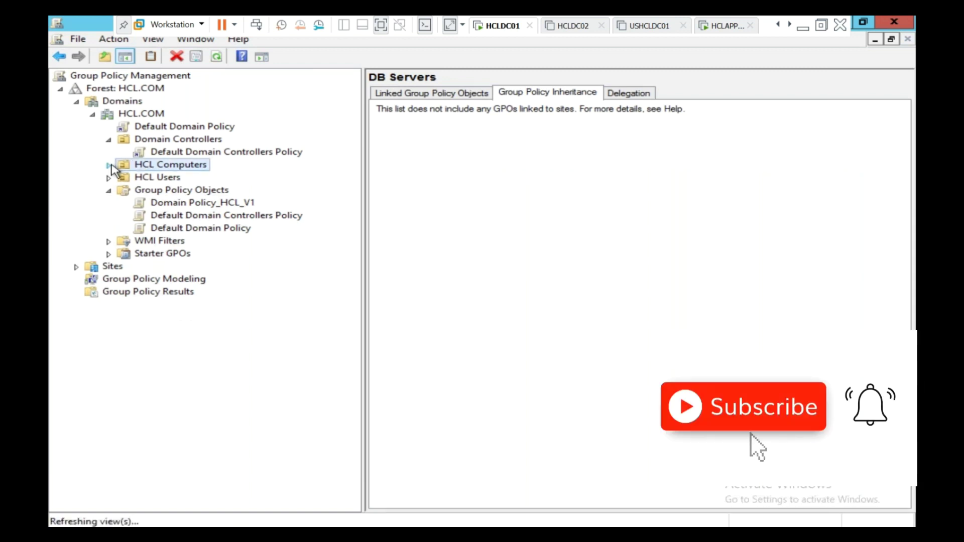
click(108, 165)
click(151, 190)
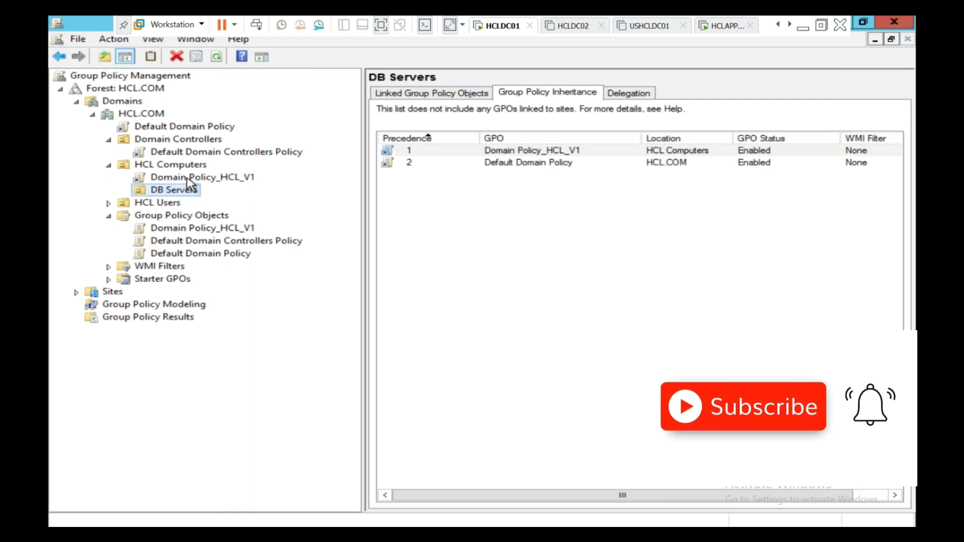
key(F2)
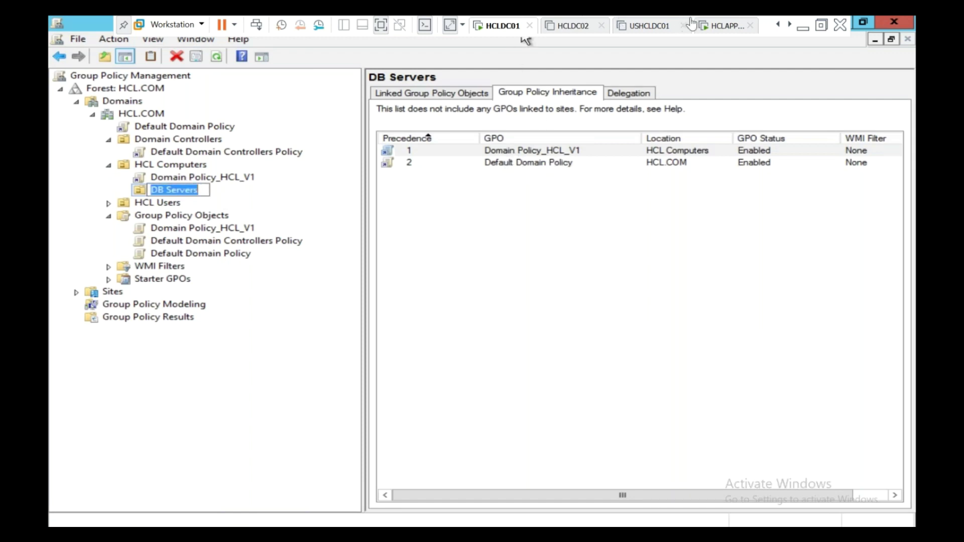
click(720, 25)
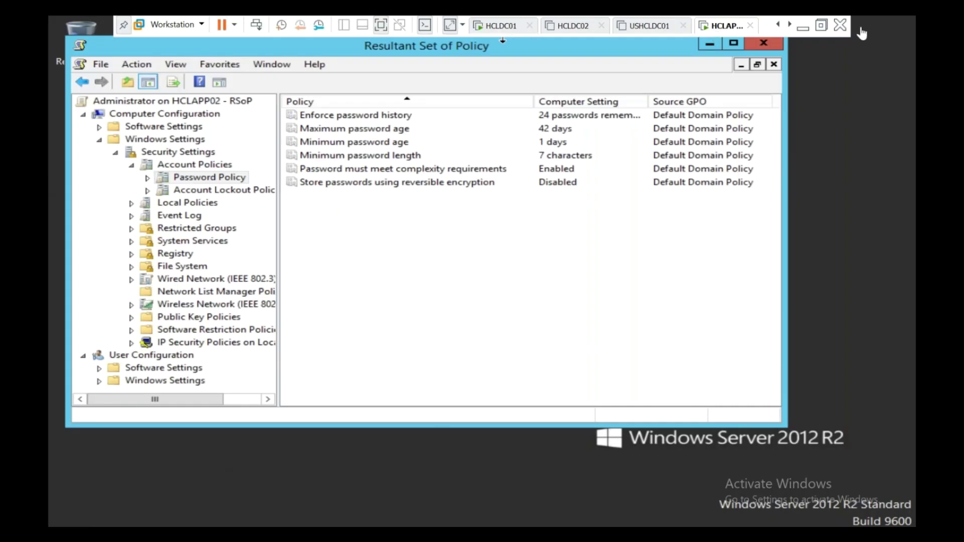
Run gpupdate /force from the Run prompt on HCLAPP02
key(super+x)
key(r)
text(gpupdate /force)
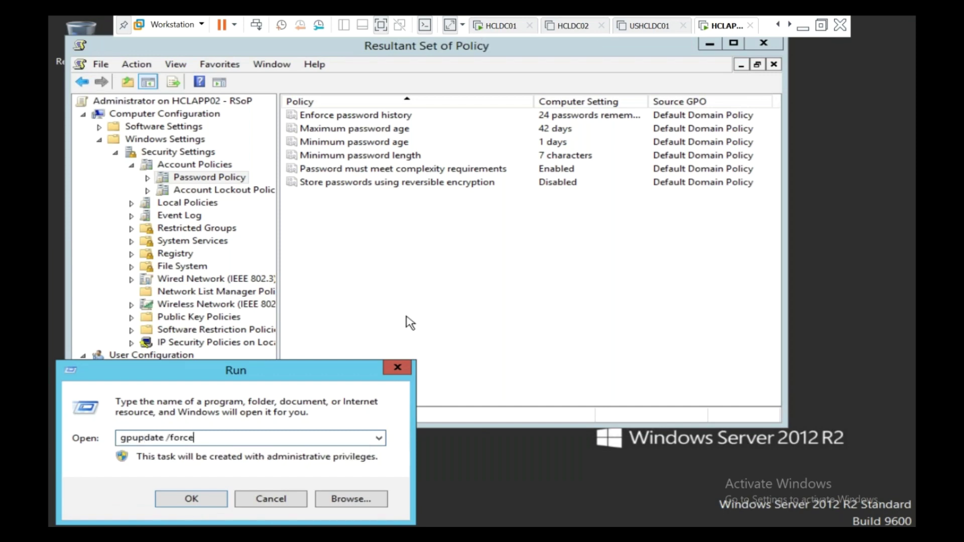
key(Return)
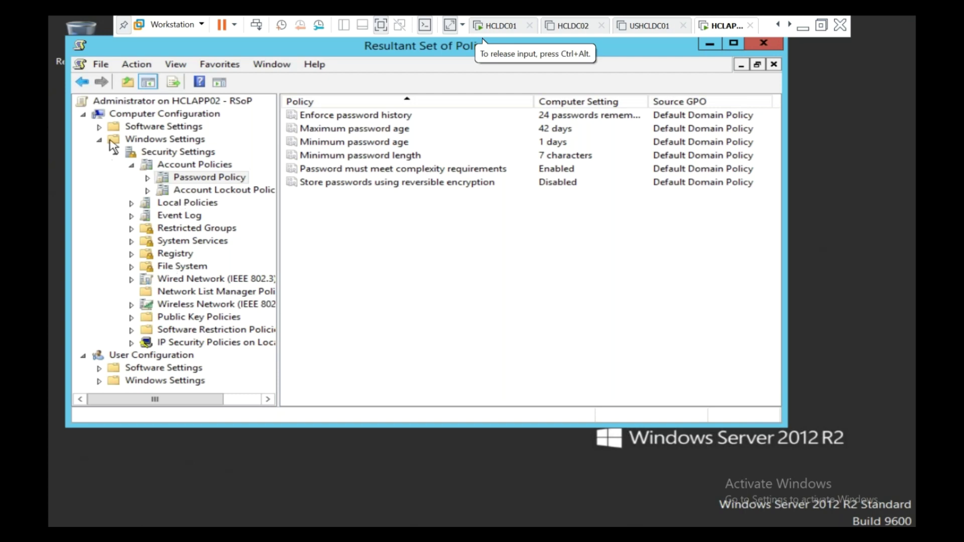
Refresh the Administrator on HCLAPP02 RSoP query to collect fresh results
right_click(128, 103)
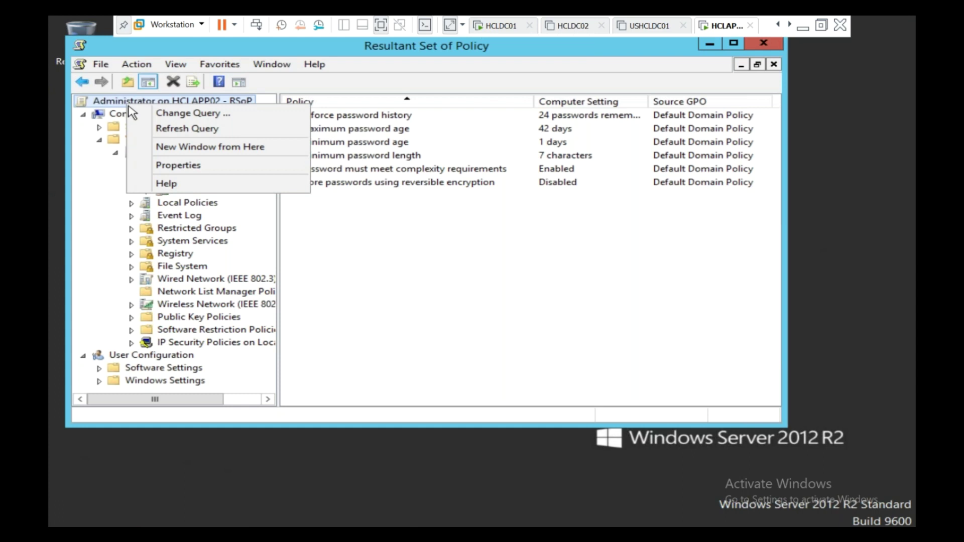
click(158, 130)
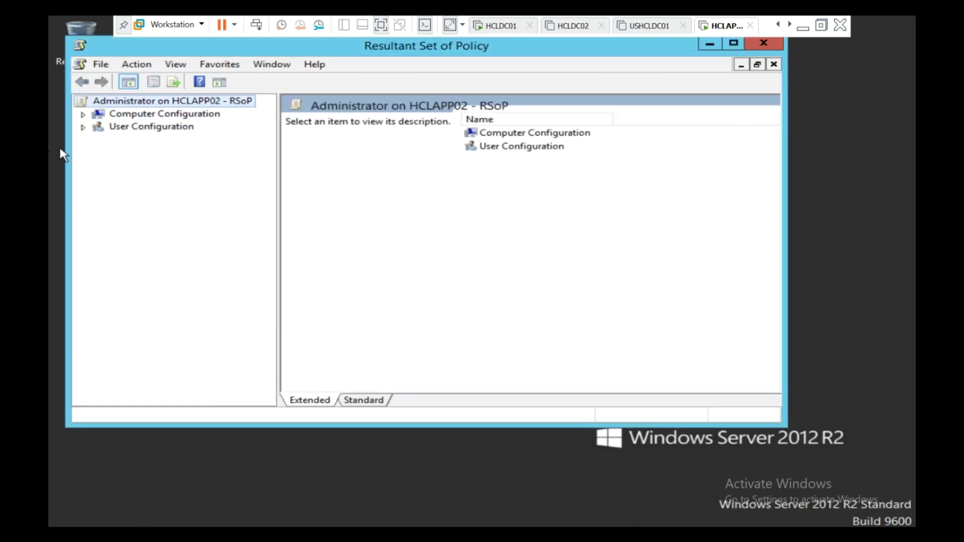
Expand Computer Configuration to Account Policies and view the password and lockout settings
click(83, 115)
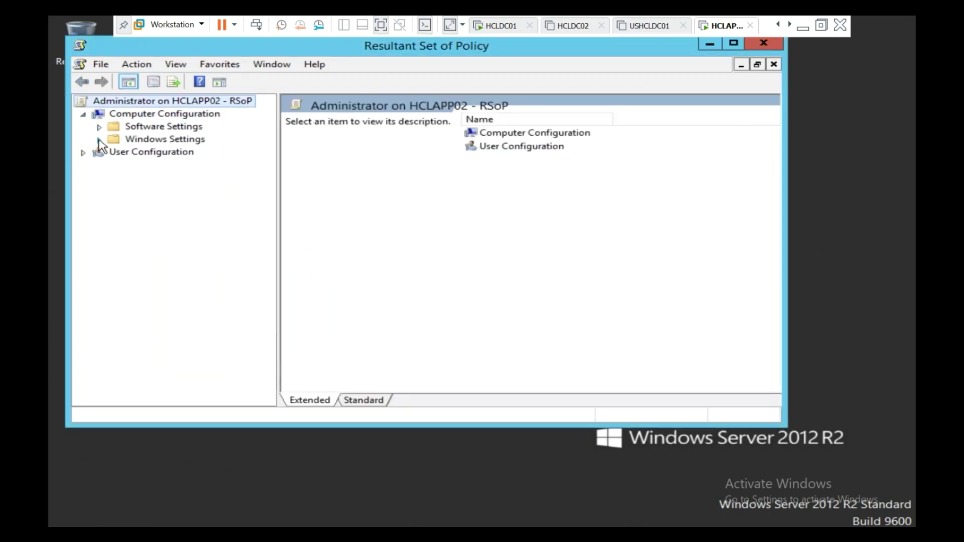
click(99, 140)
click(115, 153)
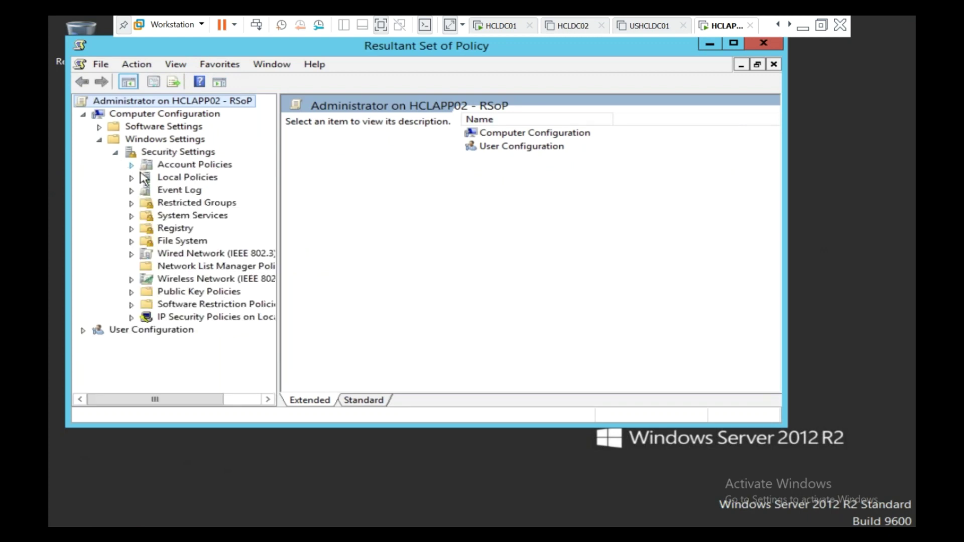
click(131, 166)
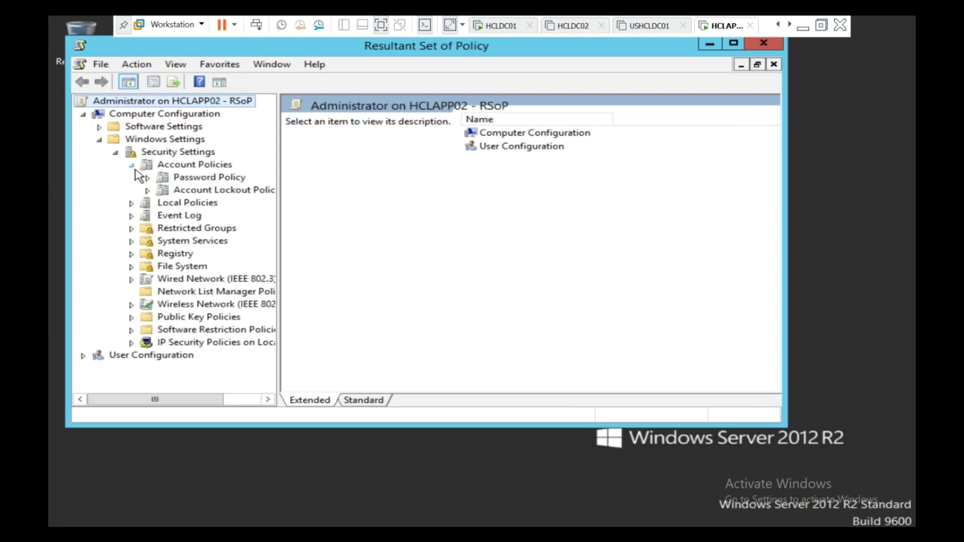
click(194, 178)
click(189, 191)
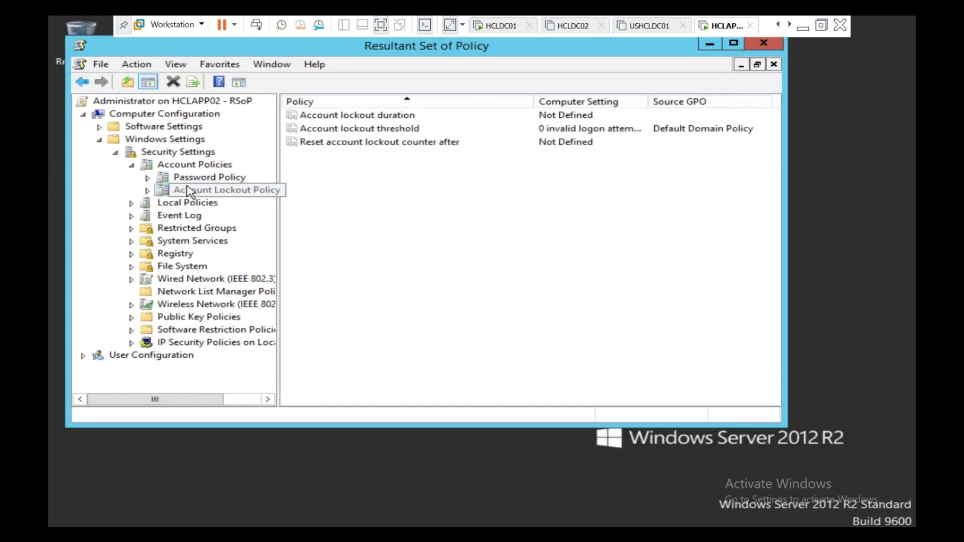
Open Local Policies and view audit, user rights, and Security Options policies
click(195, 165)
click(131, 204)
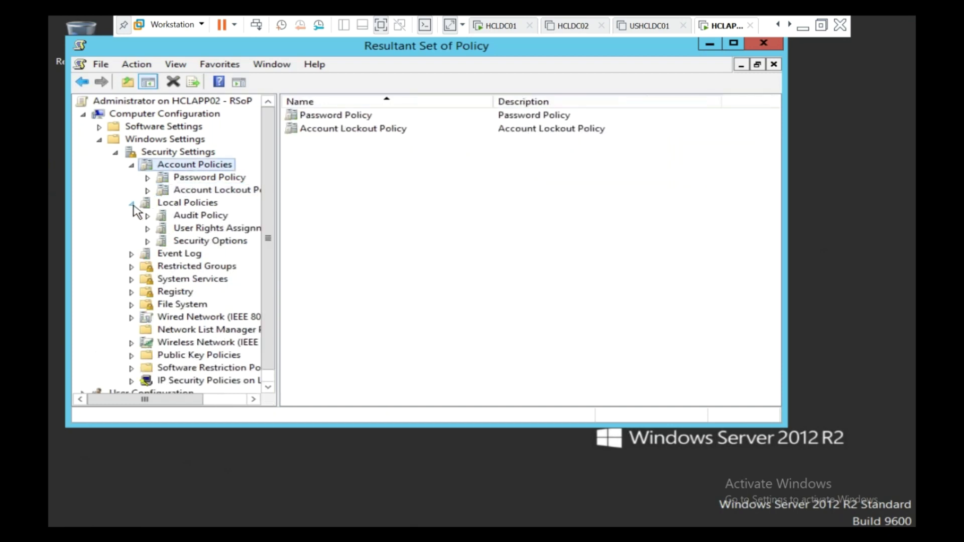
click(181, 215)
click(214, 230)
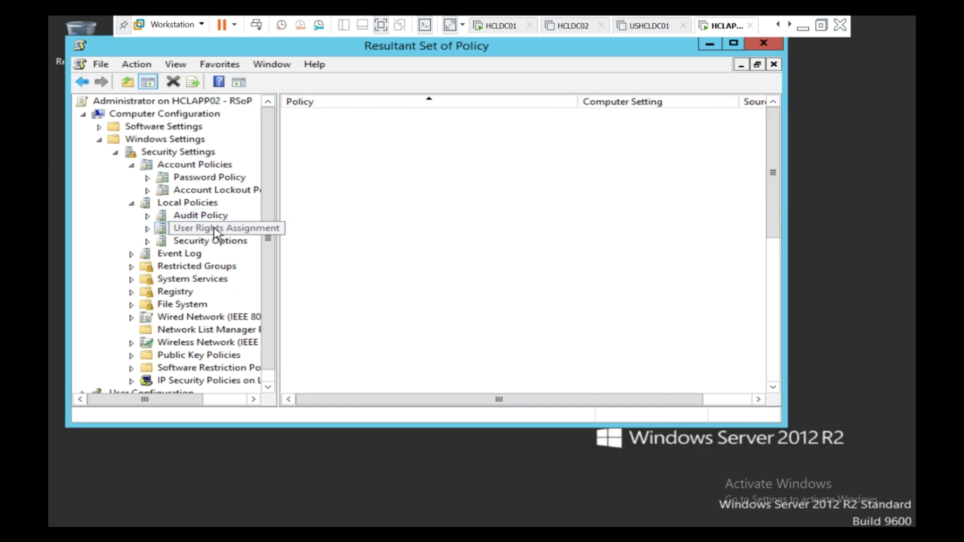
click(207, 242)
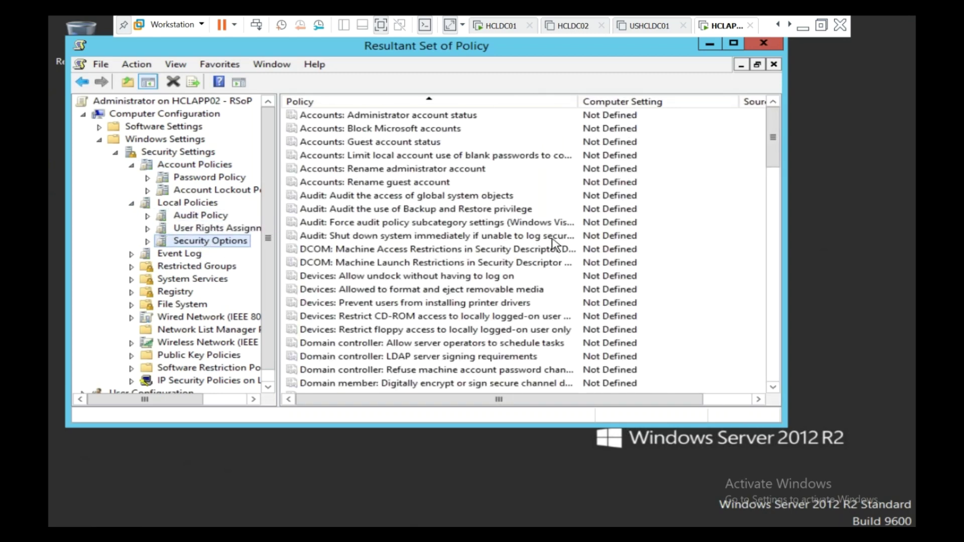
Widen the Computer Setting and Source GPO columns, scroll the list, and exit full screen
click(552, 239)
scroll(548, 241, down, 14)
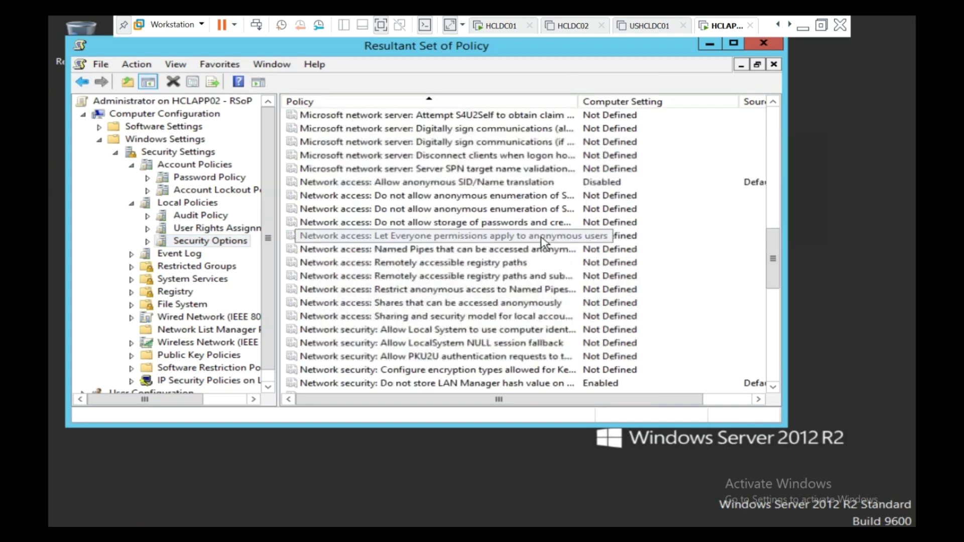
scroll(541, 242, up, 1)
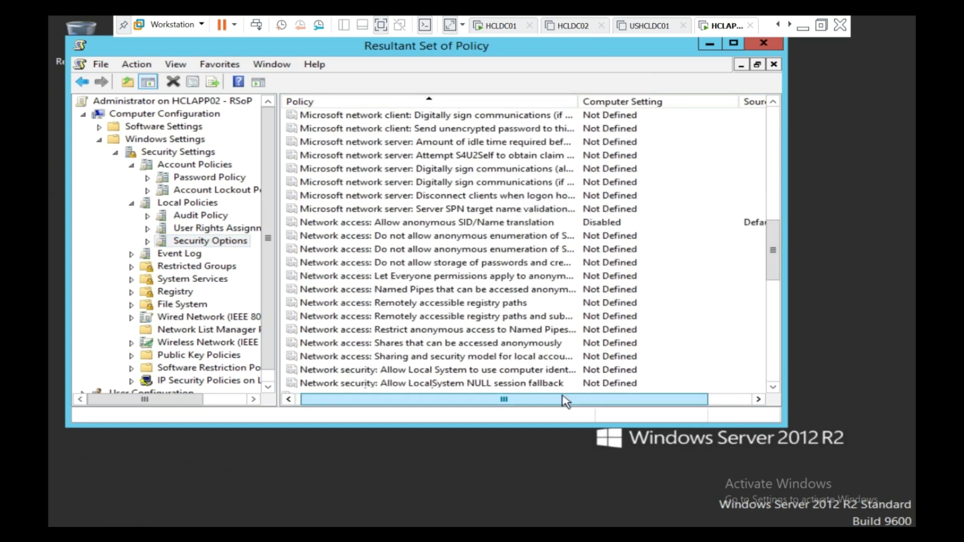
drag(566, 401, 609, 400)
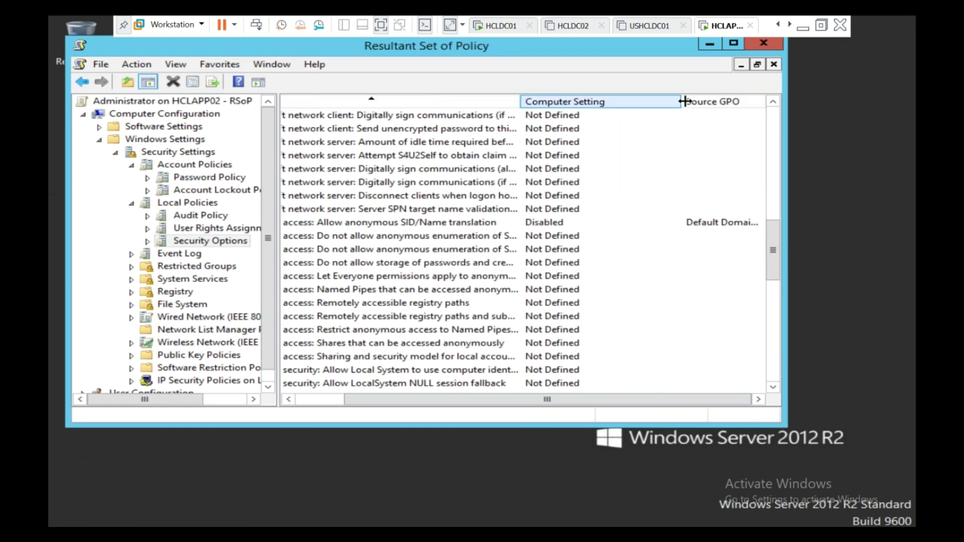
drag(655, 98, 609, 98)
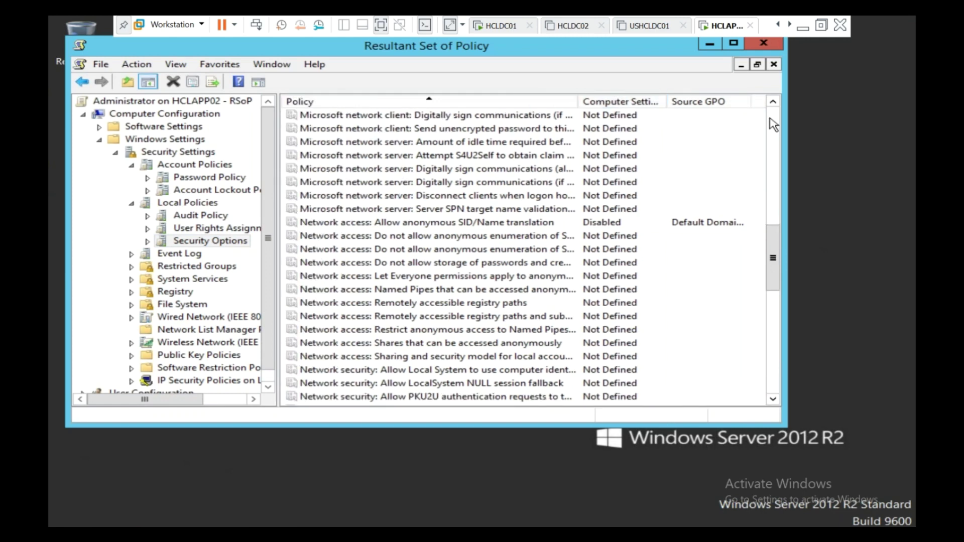
drag(753, 101, 763, 103)
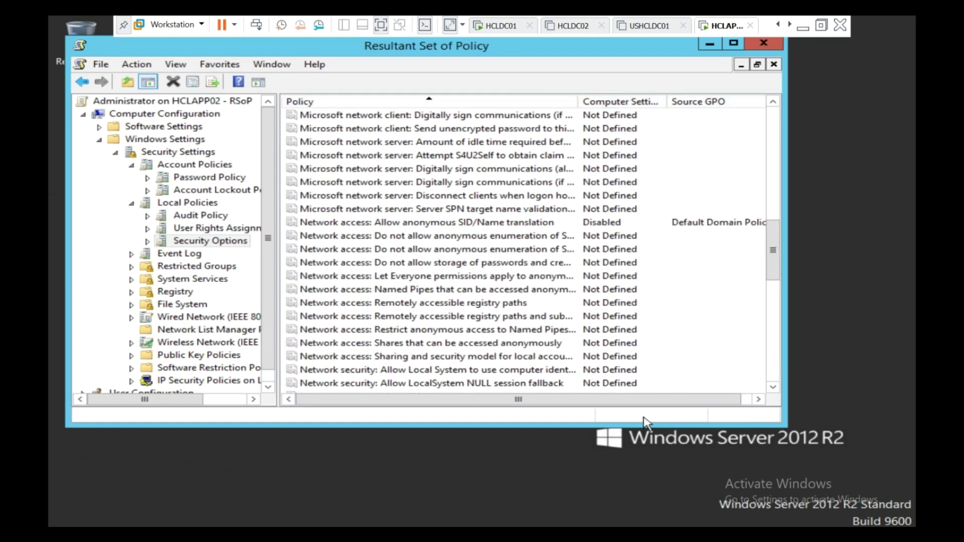
drag(647, 401, 673, 397)
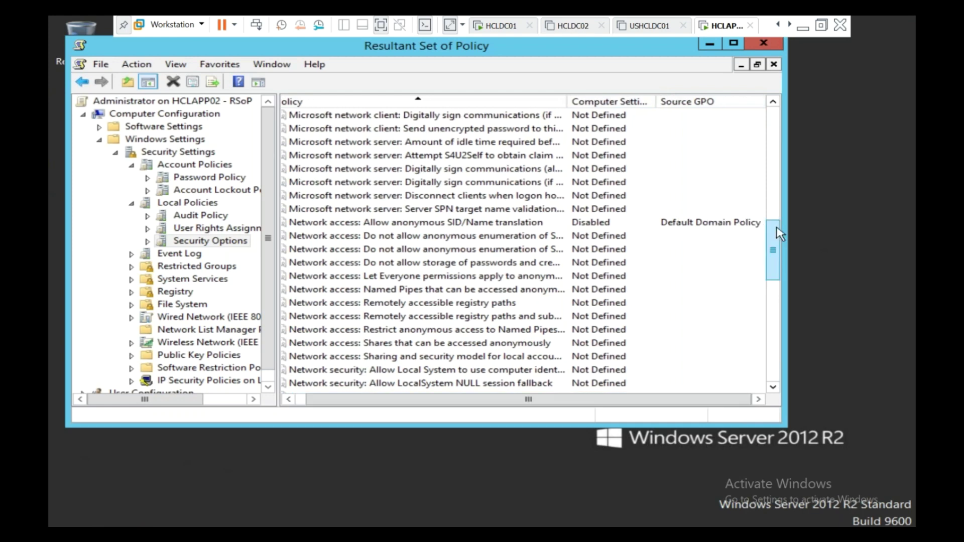
drag(771, 241, 781, 272)
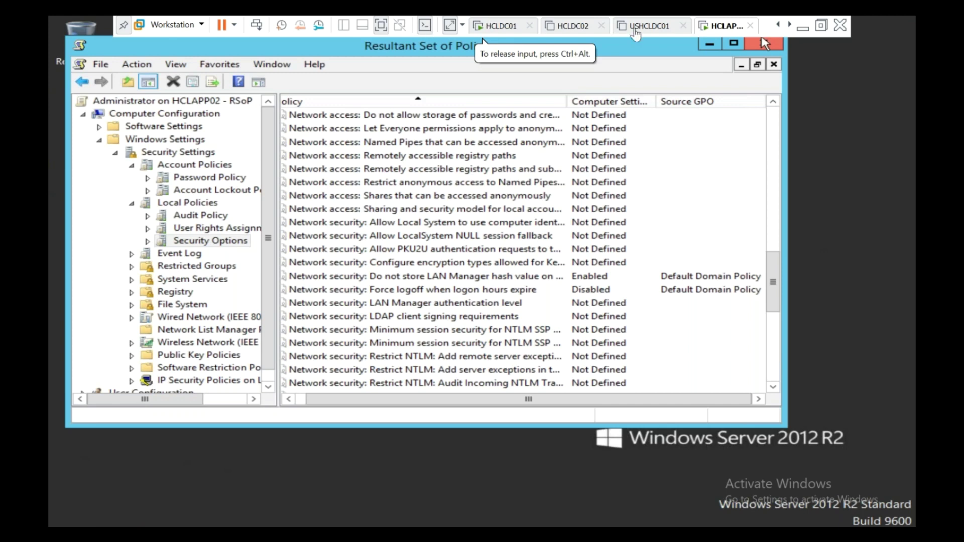
click(821, 25)
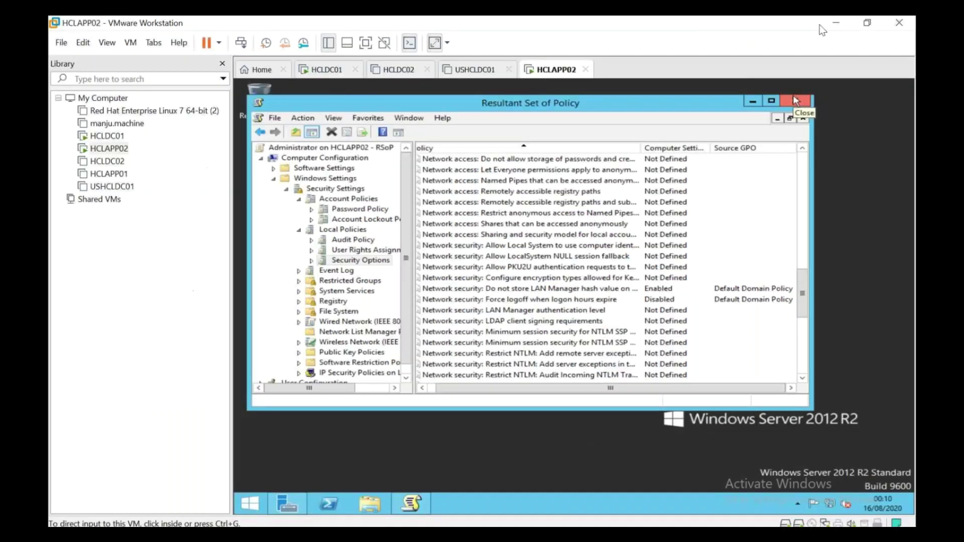
click(669, 33)
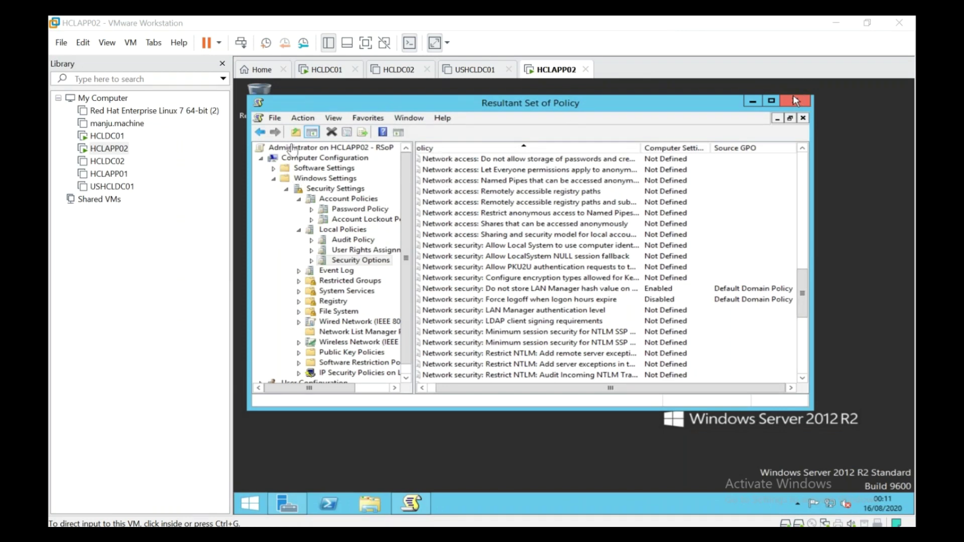
Run gpupdate /force again and close the RSoP console, saving its settings
right_click(250, 504)
click(266, 475)
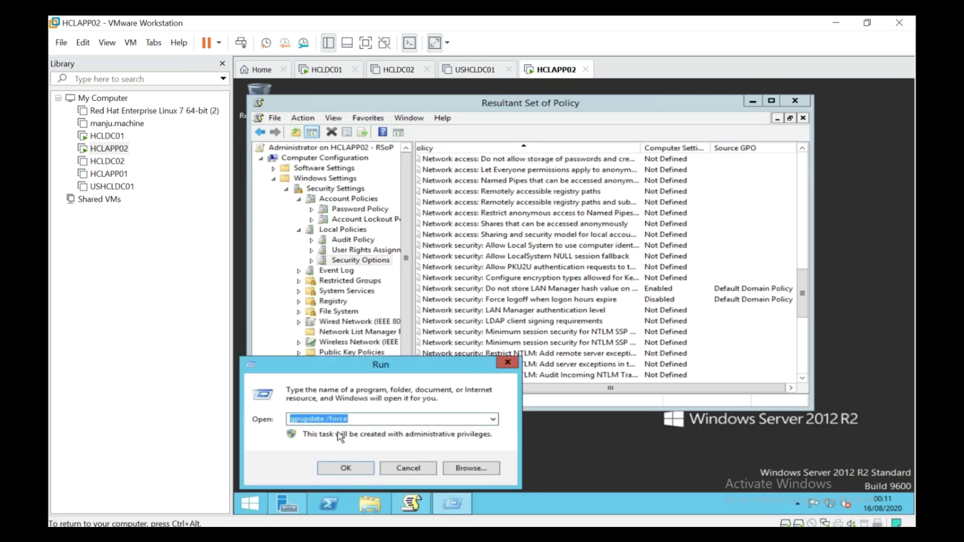
click(345, 468)
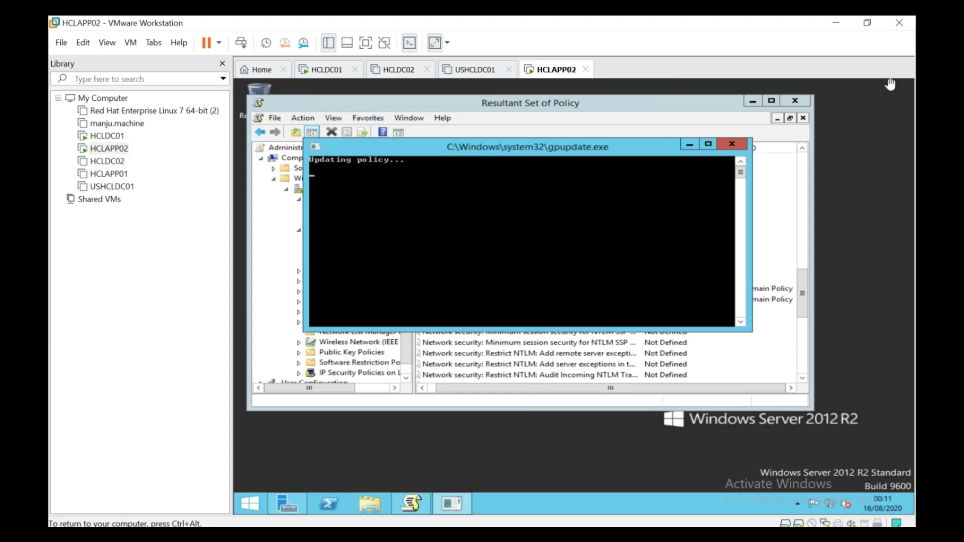
click(794, 100)
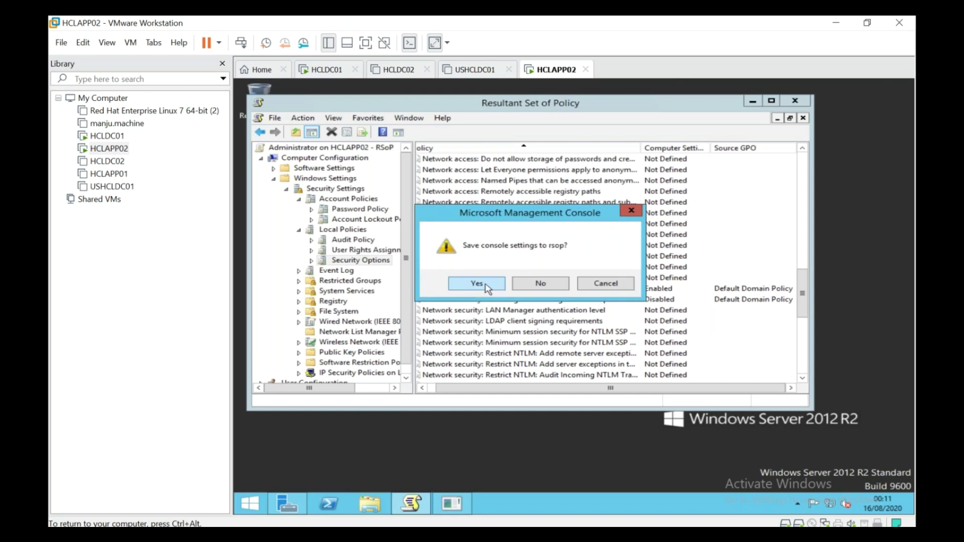
click(522, 286)
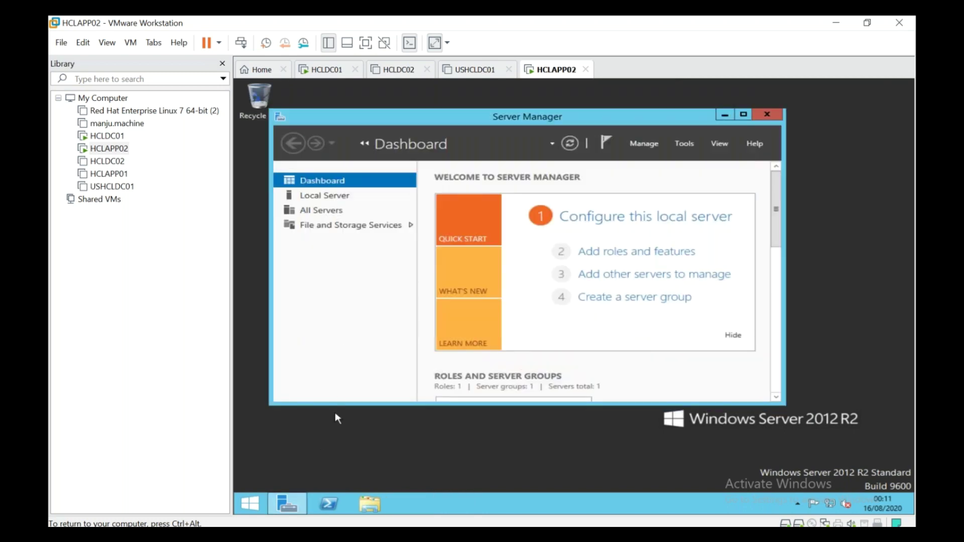
Launch rsop.msc from the Run dialog to regenerate the policy report
right_click(254, 503)
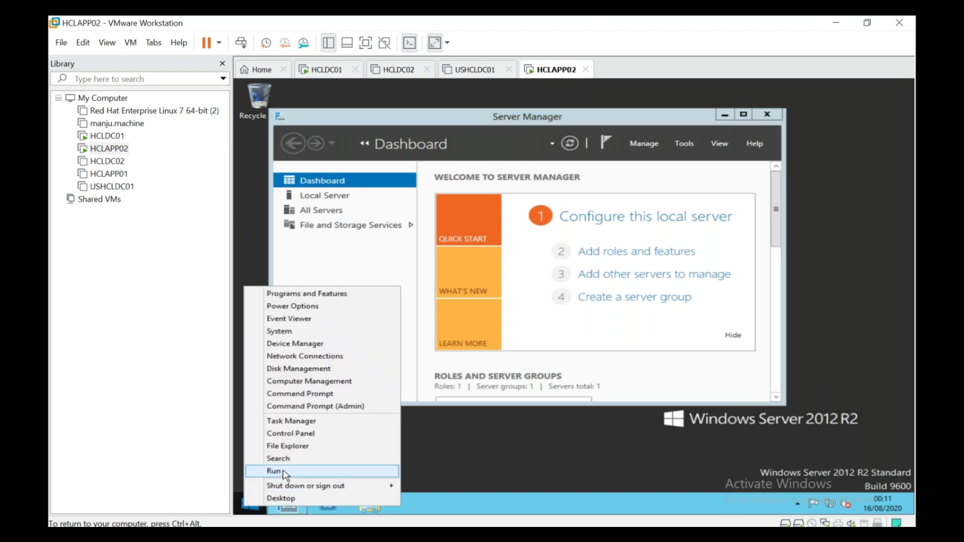
click(283, 475)
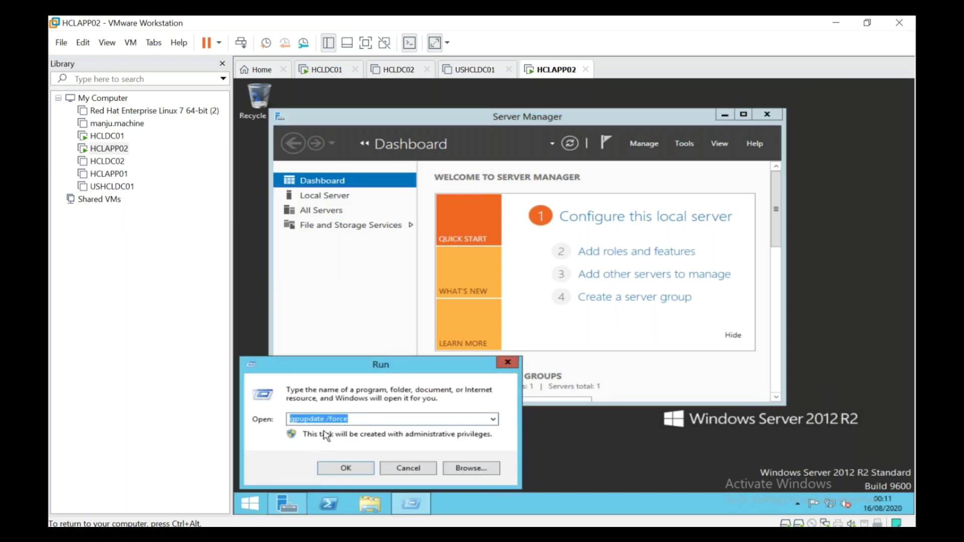
text(r)
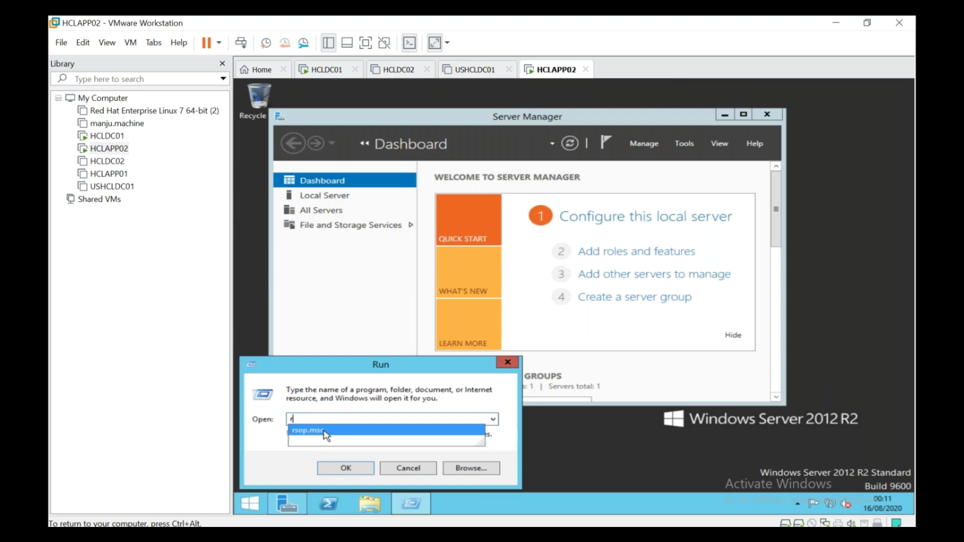
key(Down)
key(Return)
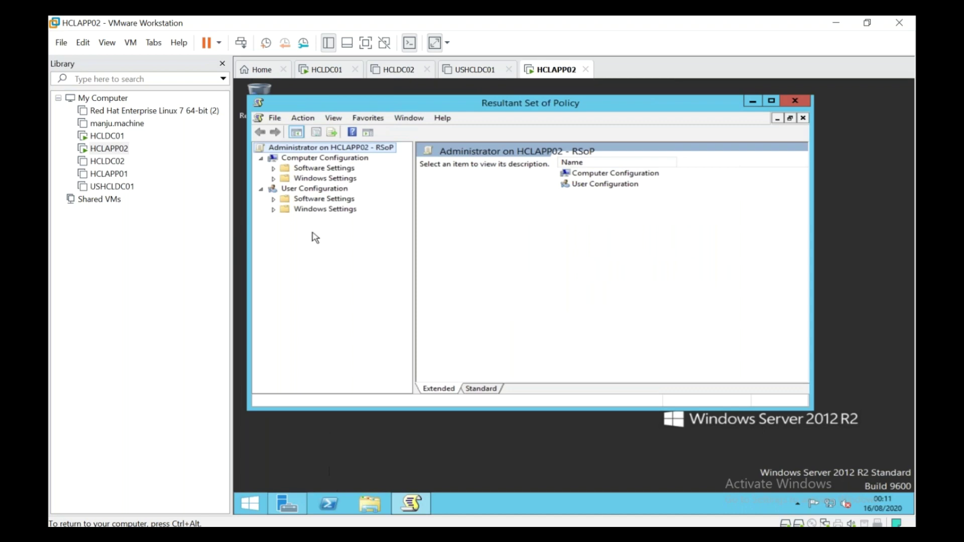
Show Security Options and scroll to the Interactive logon policies, all Not Defined
click(273, 178)
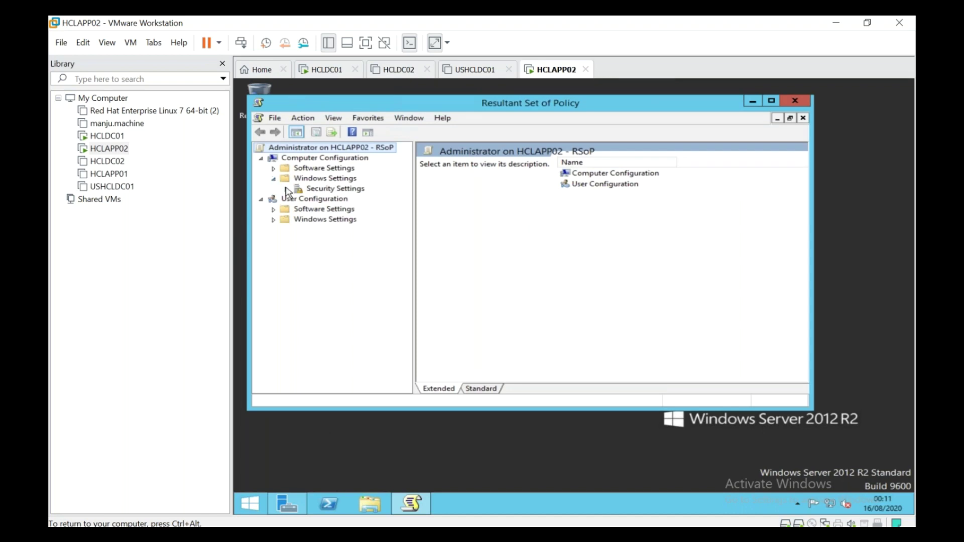
click(286, 189)
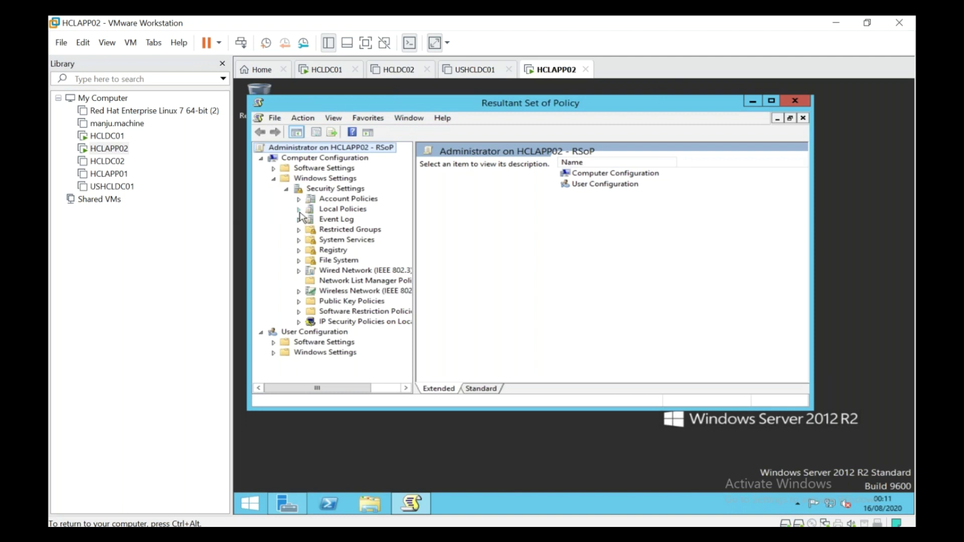
click(298, 209)
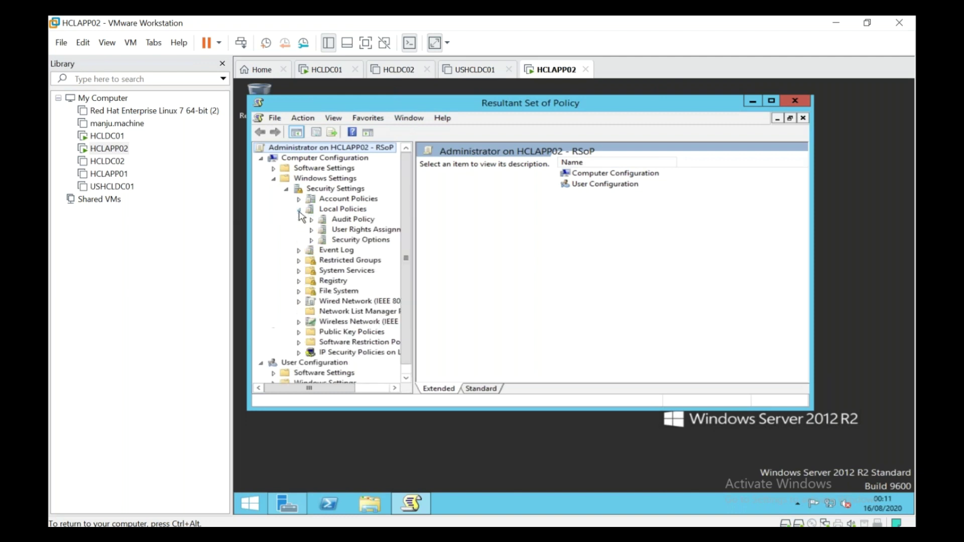
click(335, 243)
click(535, 300)
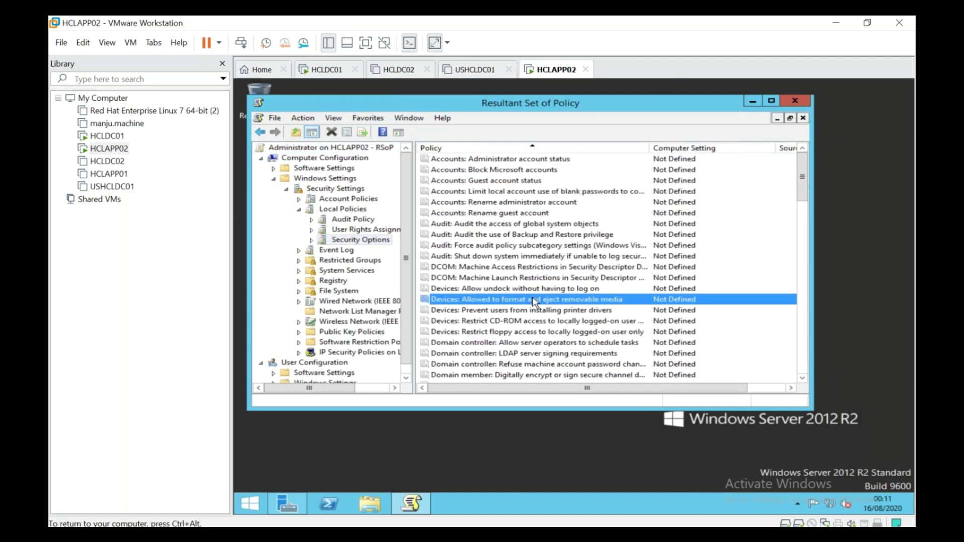
scroll(536, 298, down, 4)
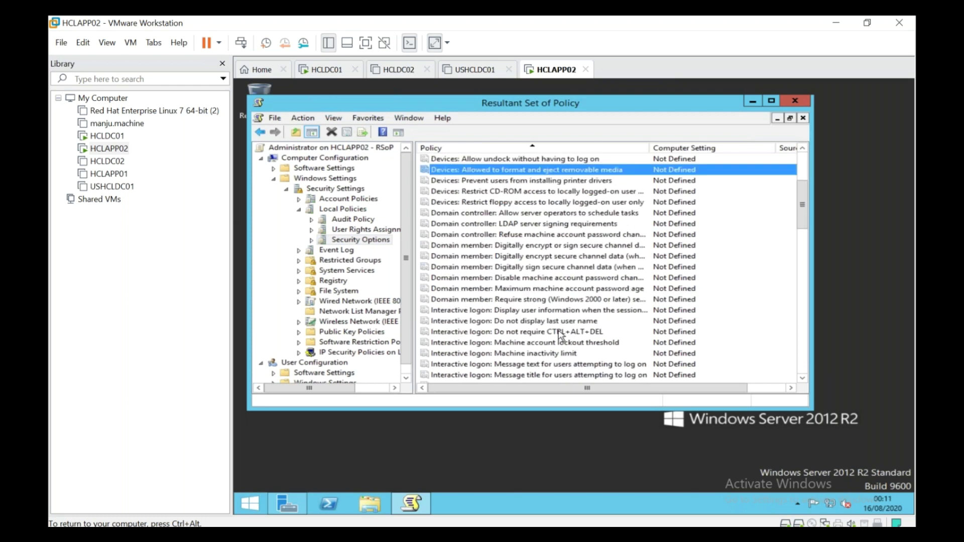
click(560, 333)
drag(560, 387, 532, 357)
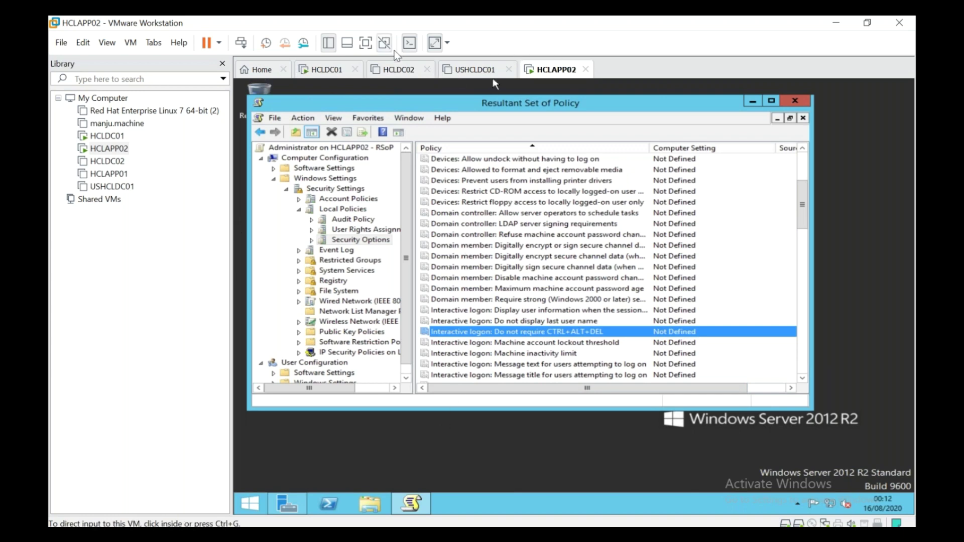
Switch to the HCLDC01 domain controller and finish renaming the DB Servers OU
click(409, 76)
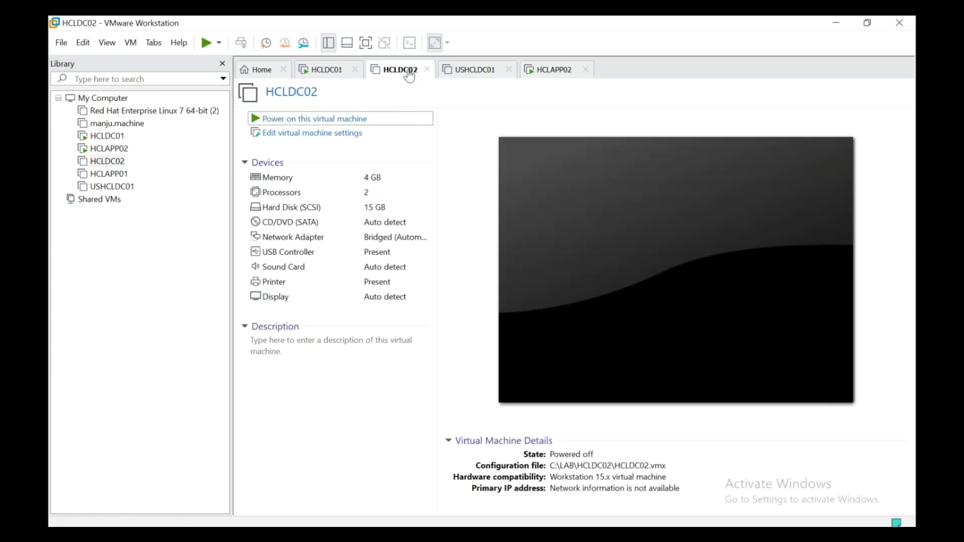
click(347, 76)
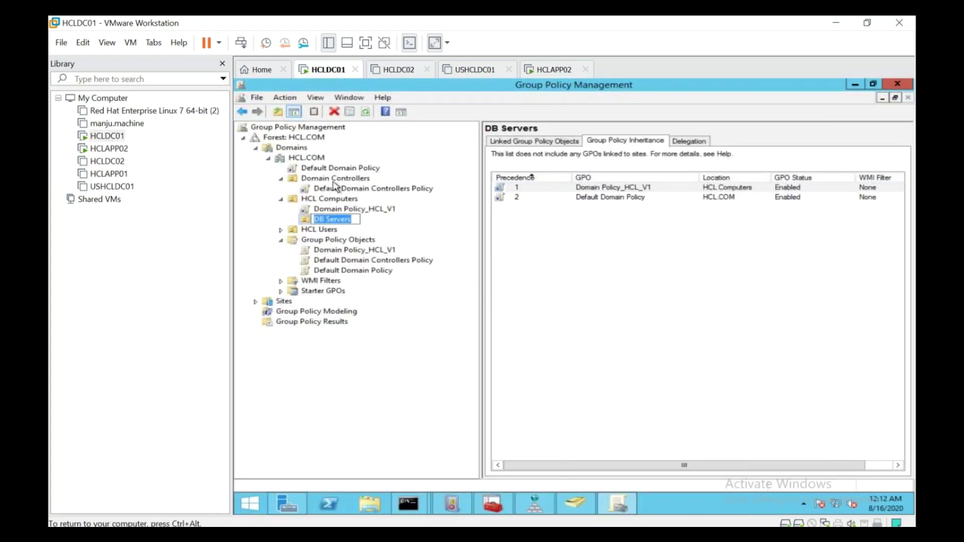
key(Return)
Check HCL Computers' inherited GPO precedence and select its Domain Policy_HCL_V1 link
click(332, 199)
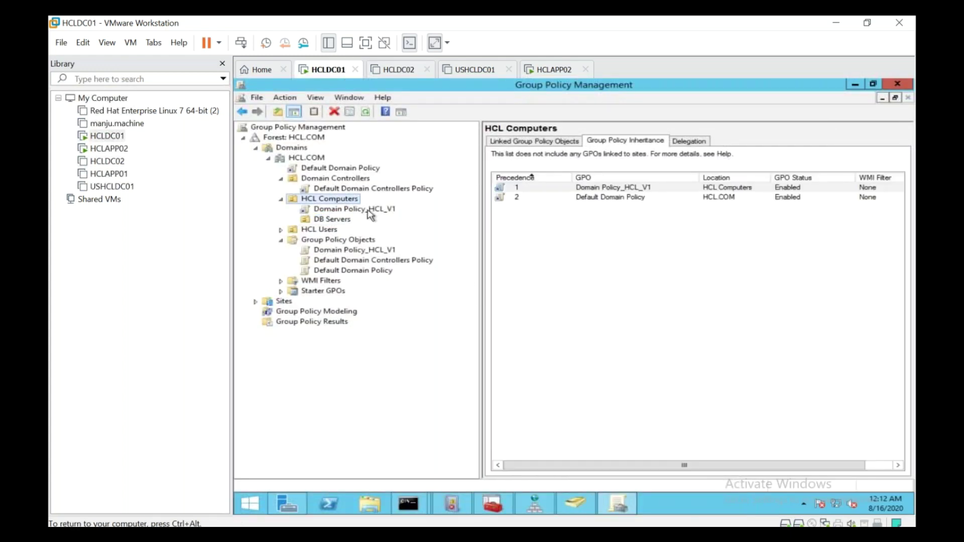
click(634, 189)
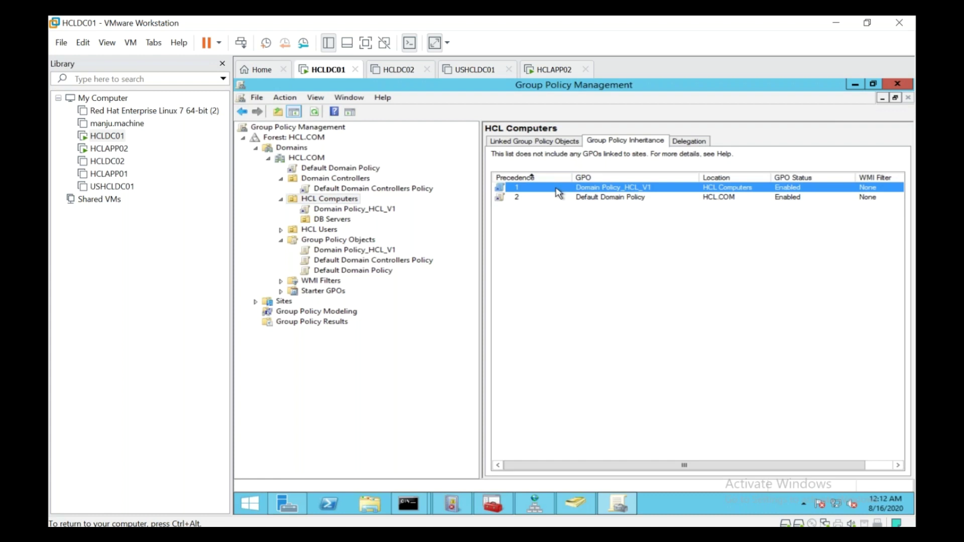
drag(566, 470, 680, 464)
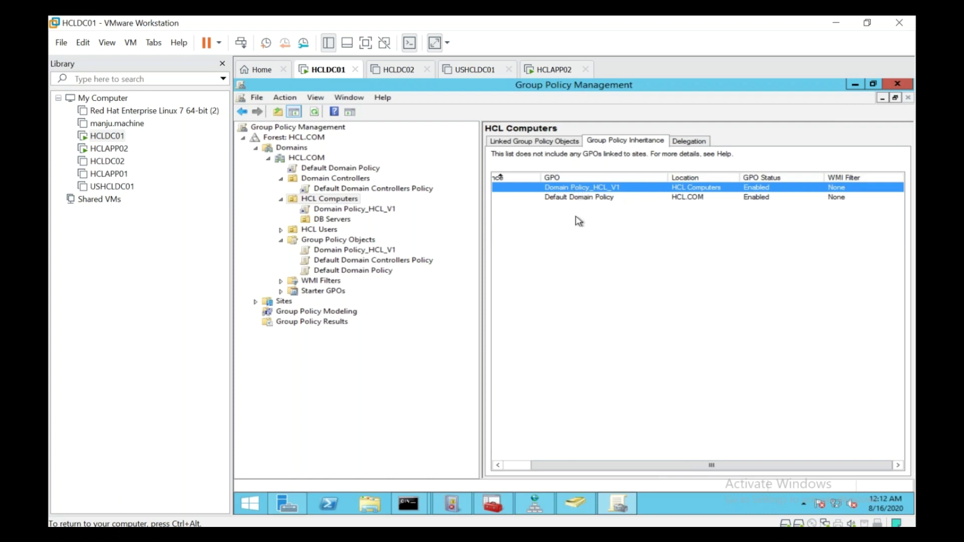
drag(621, 469, 494, 456)
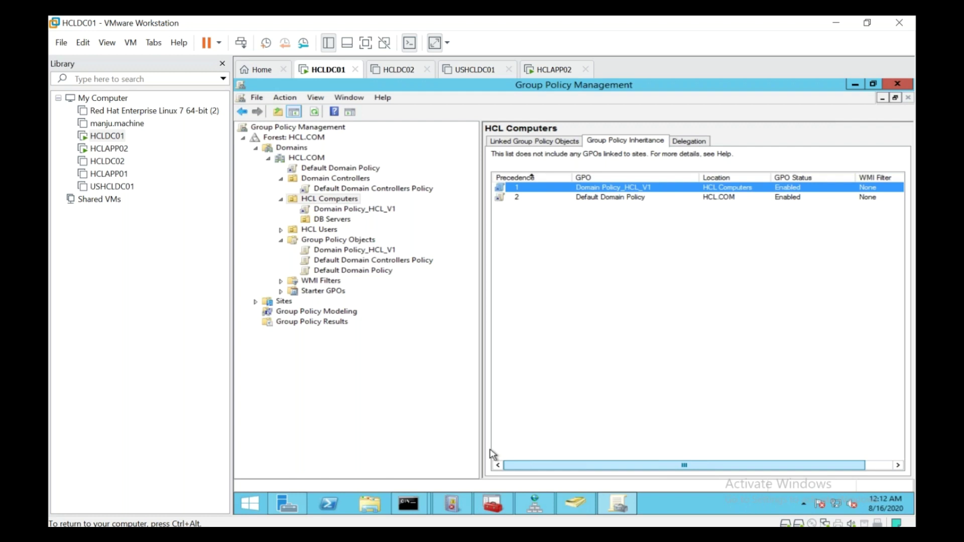
click(326, 210)
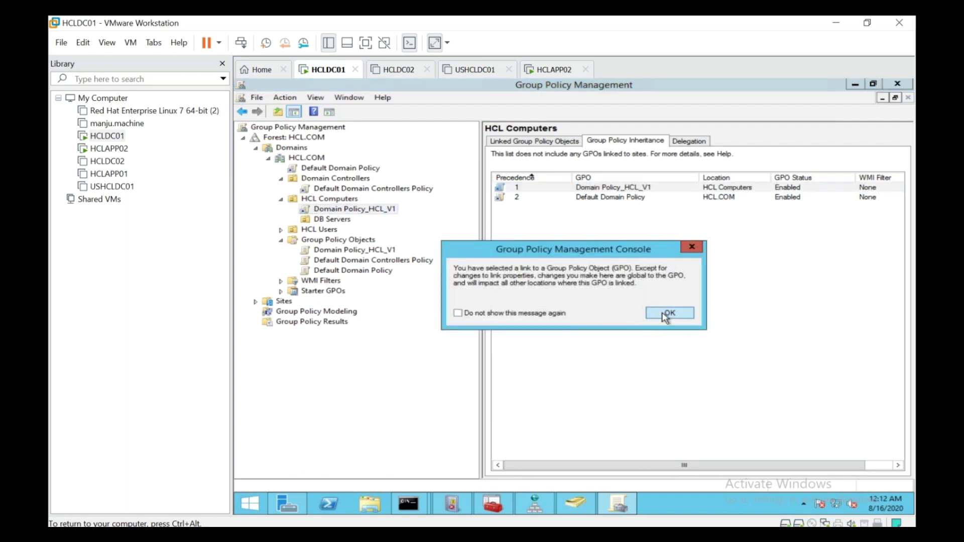
Enforce the Domain Policy_HCL_V1 link on HCL Computers and check its inheritance list
click(668, 313)
right_click(345, 214)
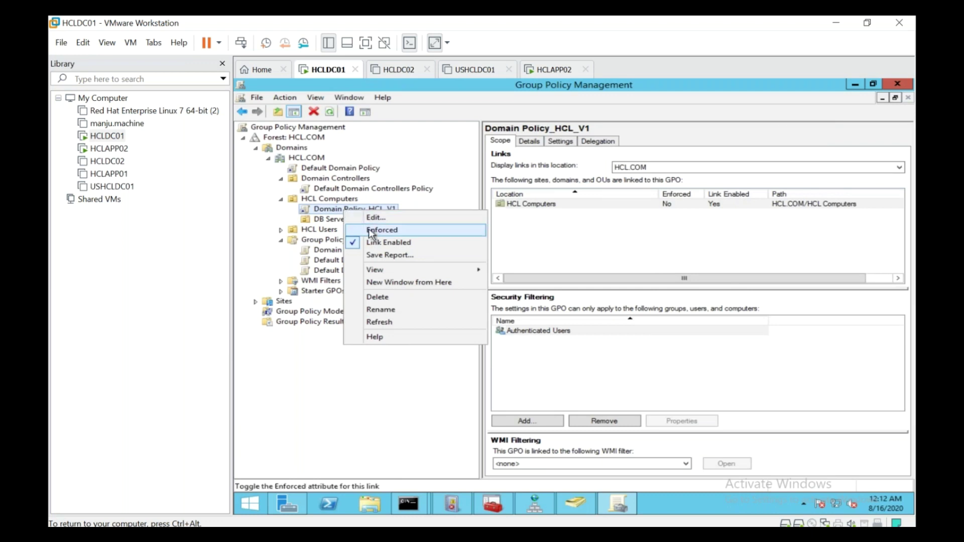
click(357, 190)
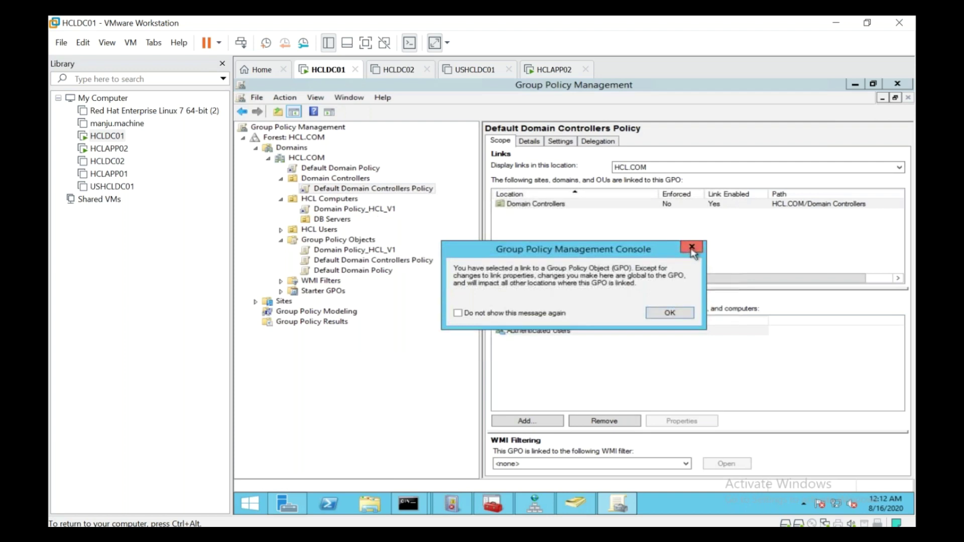
click(692, 247)
click(377, 211)
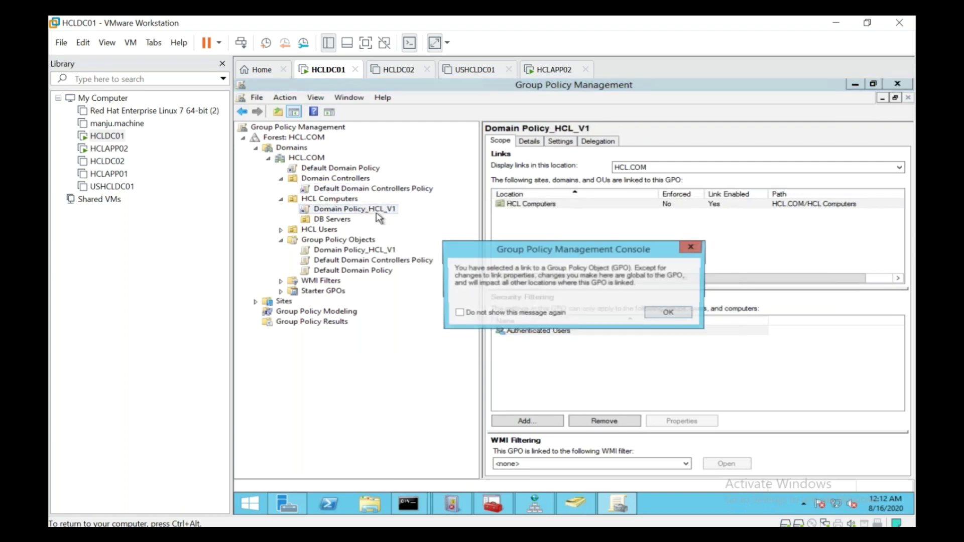
key(Return)
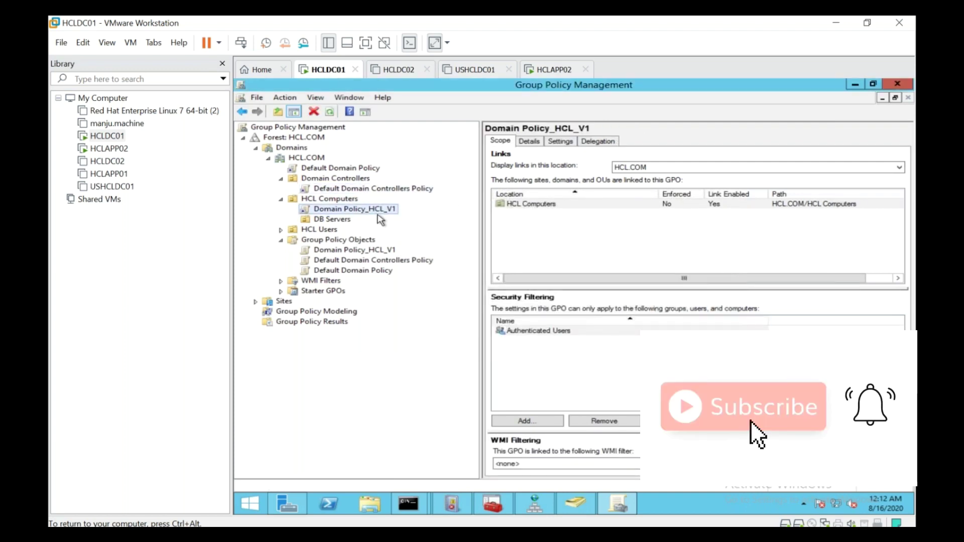
right_click(379, 211)
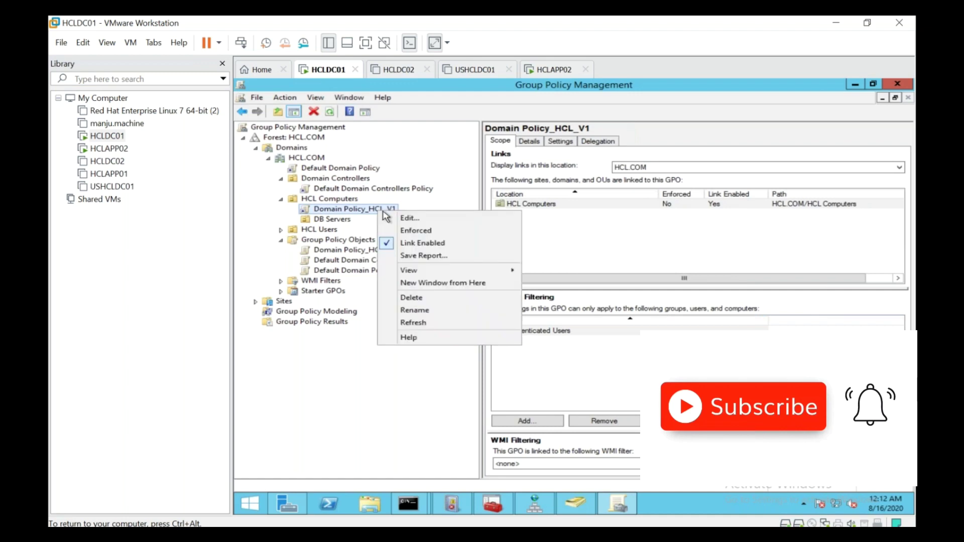
click(416, 231)
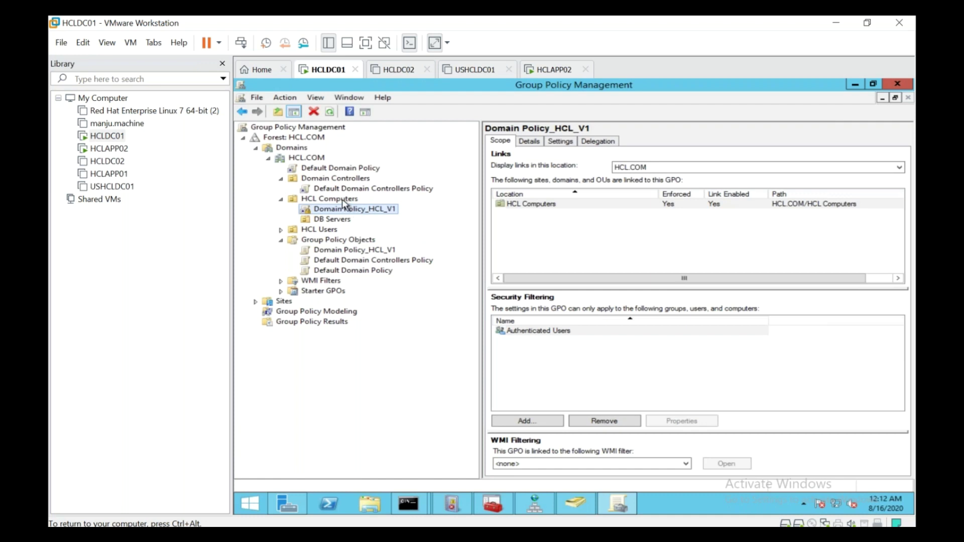
click(343, 200)
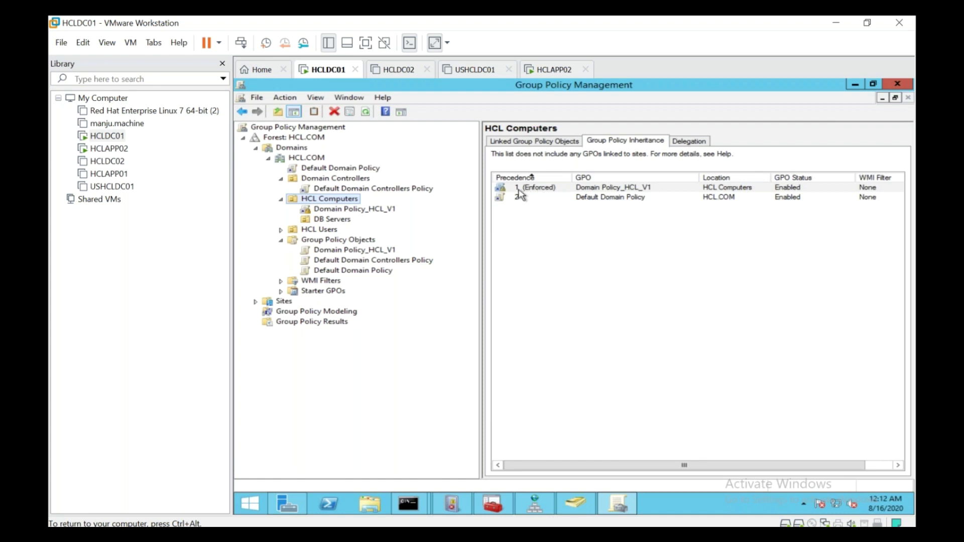
click(559, 70)
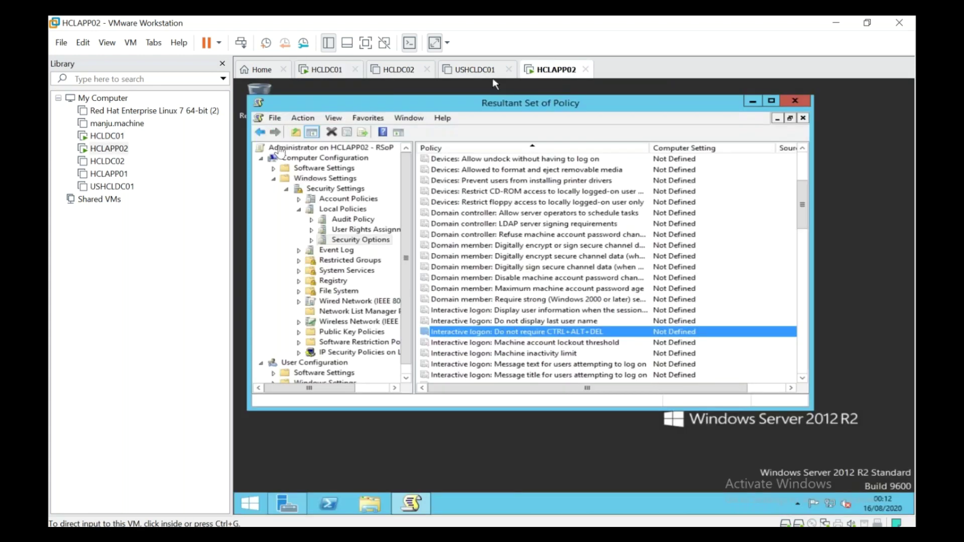
Run gpupdate /force on HCLAPP02 from the Run prompt
right_click(250, 503)
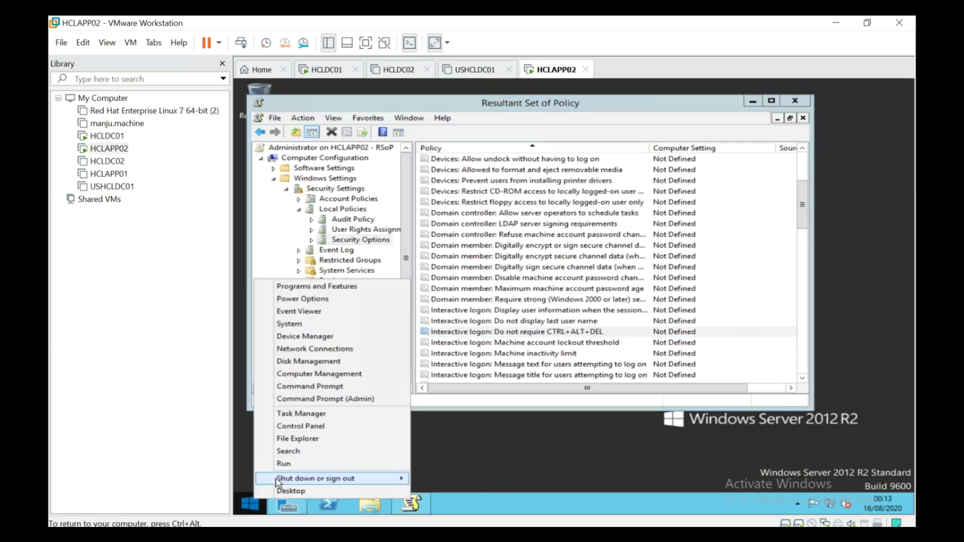
click(285, 466)
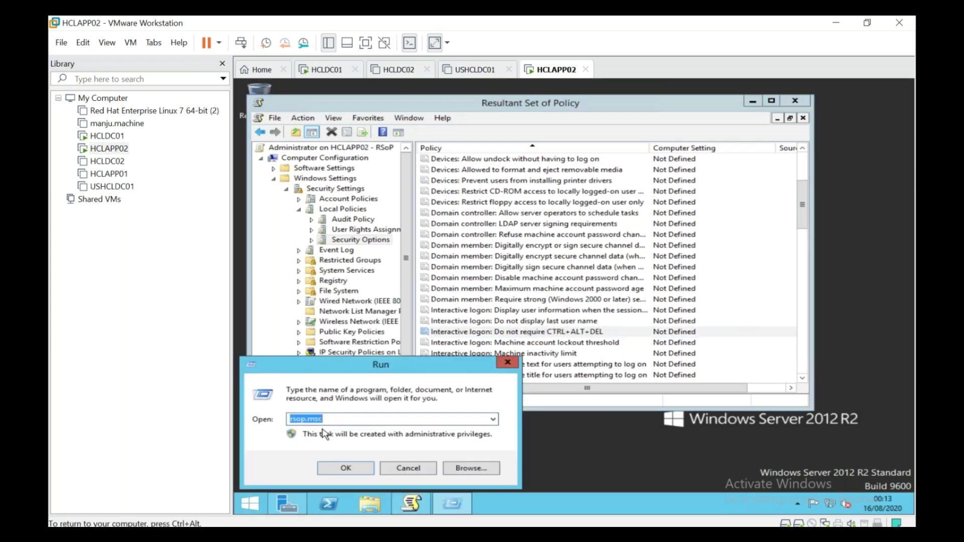
text(gp)
key(Down)
key(Return)
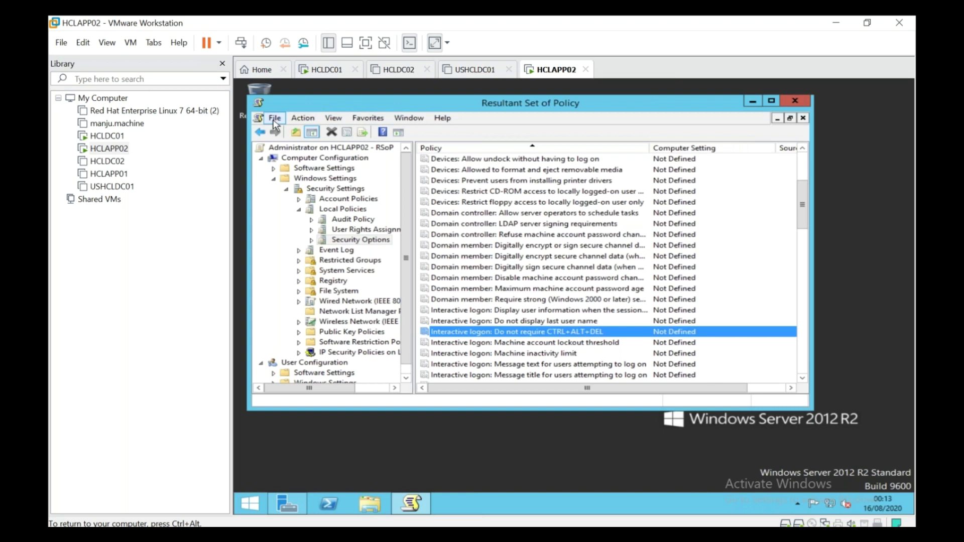
Return to Resultant Set of Policy and bring up the RSoP root node's options
click(275, 119)
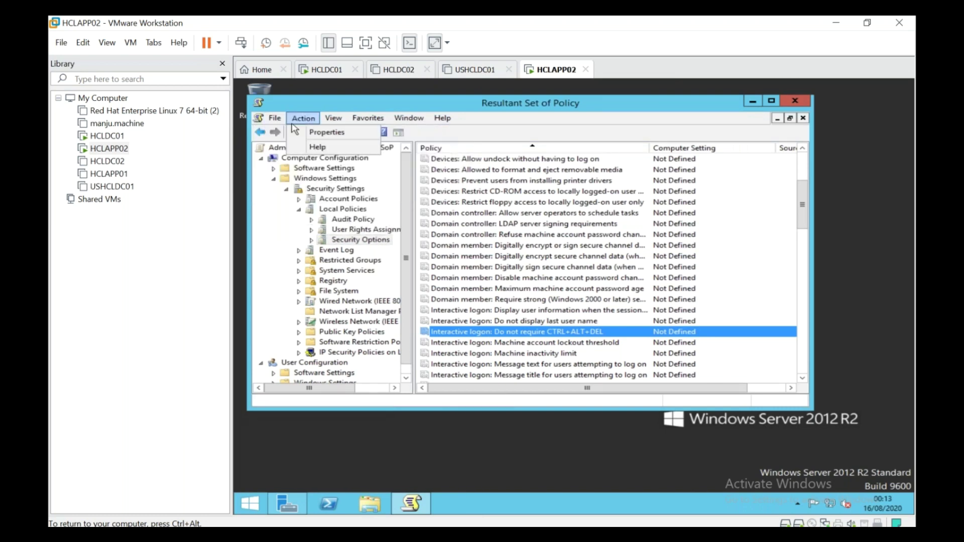
click(470, 102)
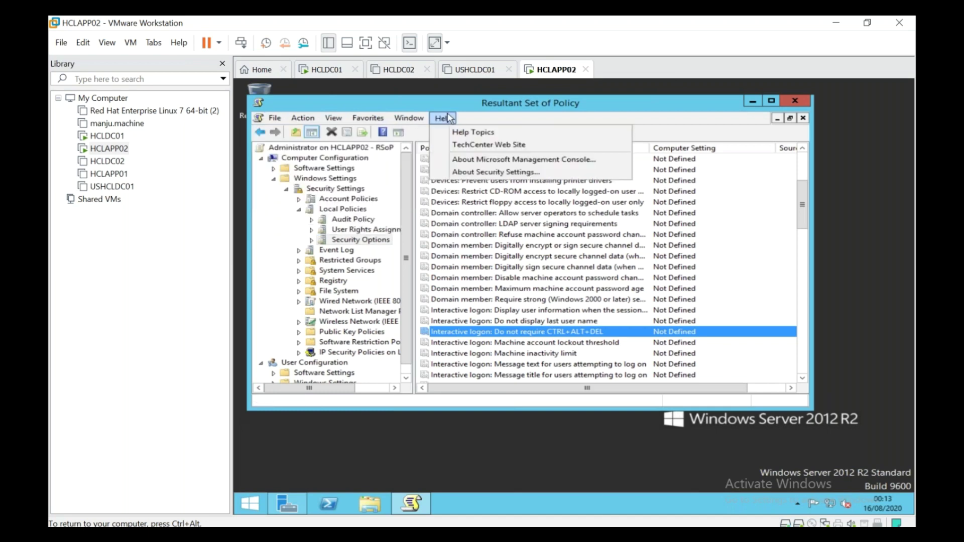
click(336, 152)
right_click(336, 152)
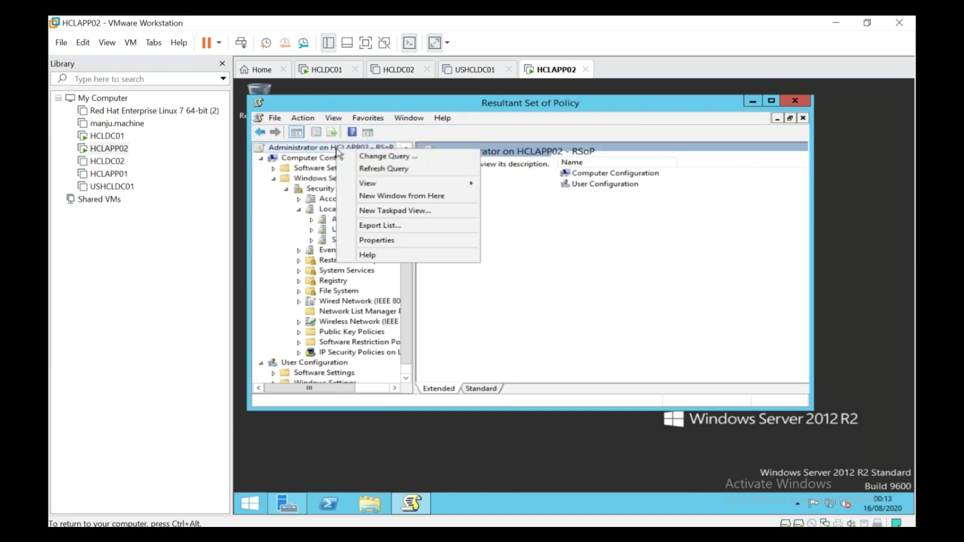
Refresh the RSoP query and drill down to Local Policies > Security Options
click(391, 171)
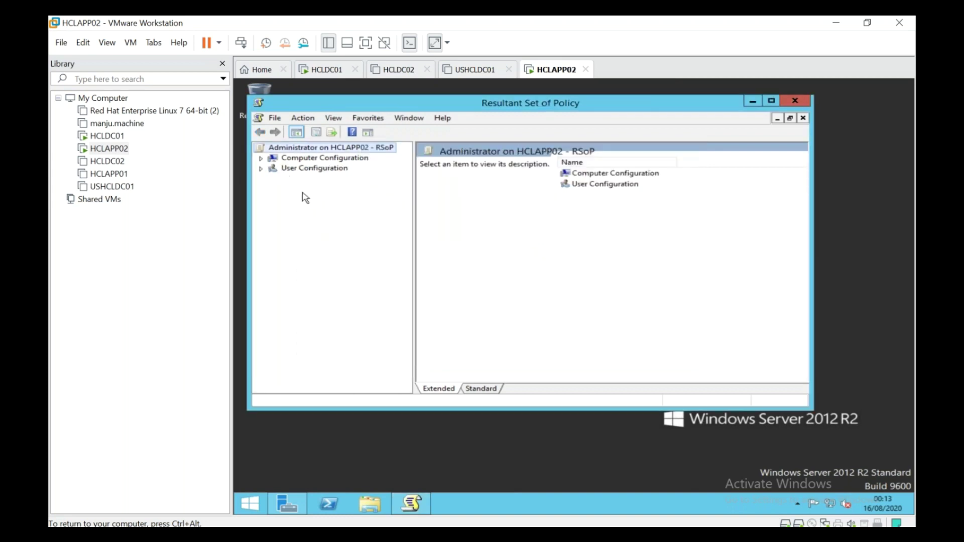
click(261, 159)
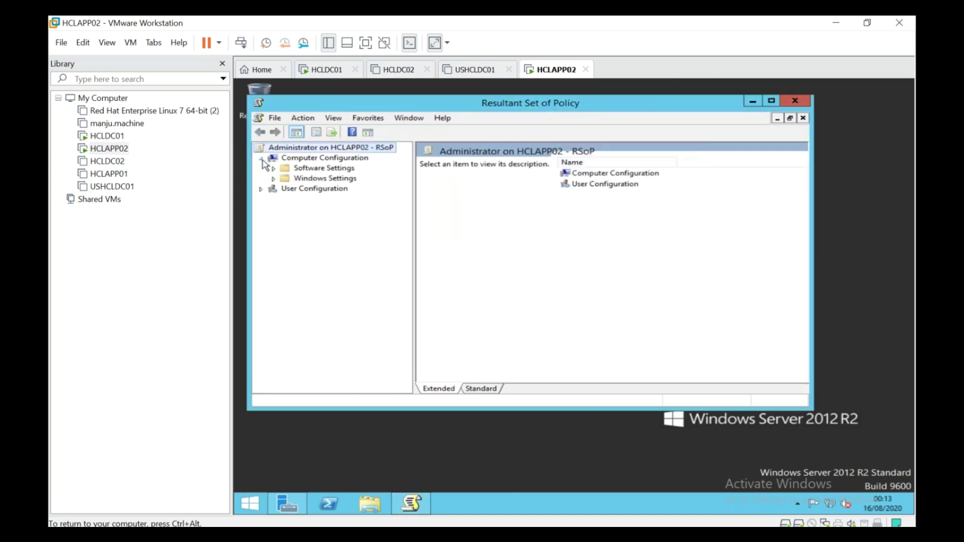
click(272, 178)
click(285, 188)
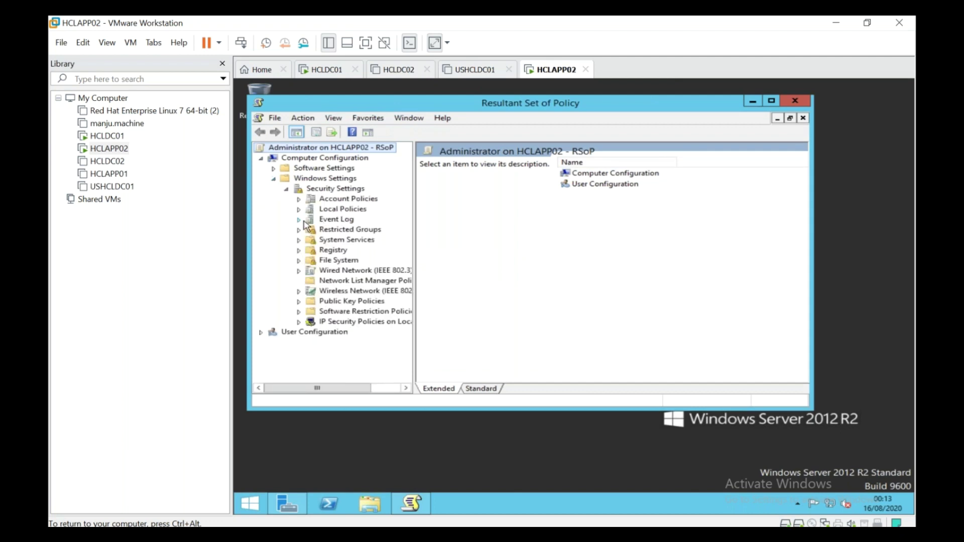
click(298, 210)
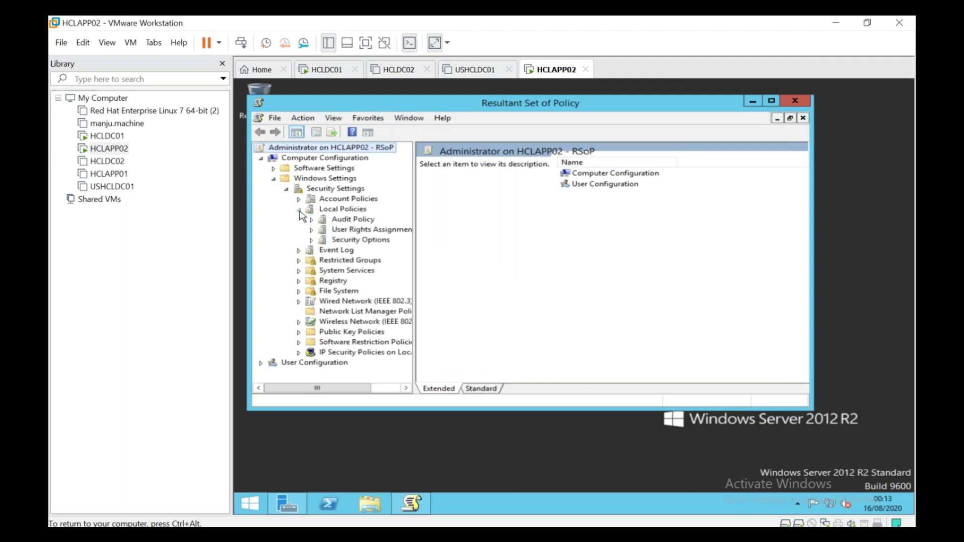
click(323, 240)
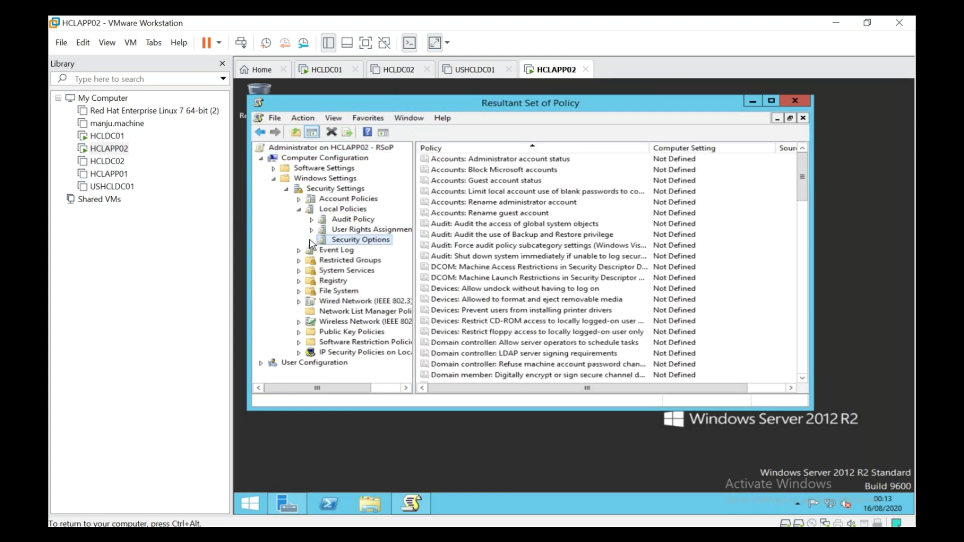
Confirm 'Do not display last user name' is still Not Defined, then return to HCLDC01
click(604, 290)
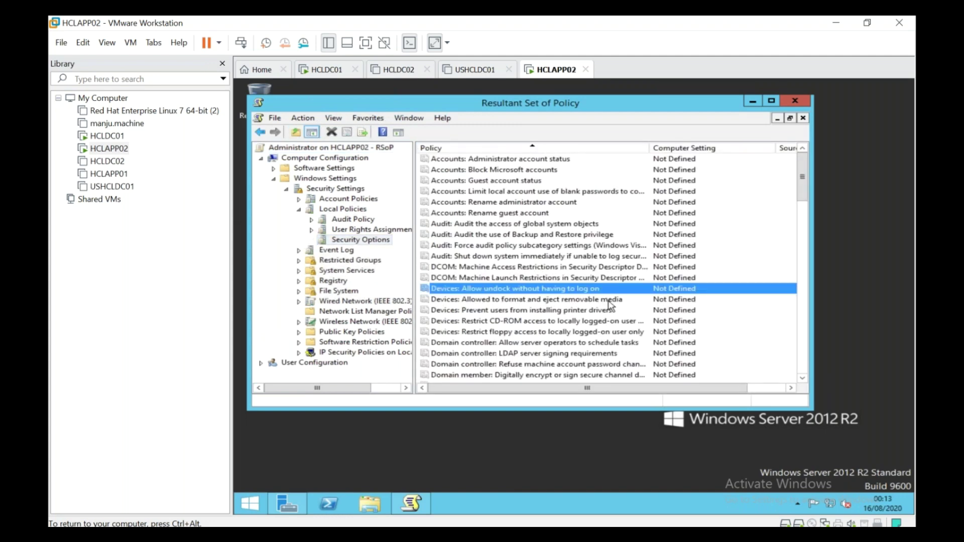
scroll(610, 304, down, 5)
click(603, 299)
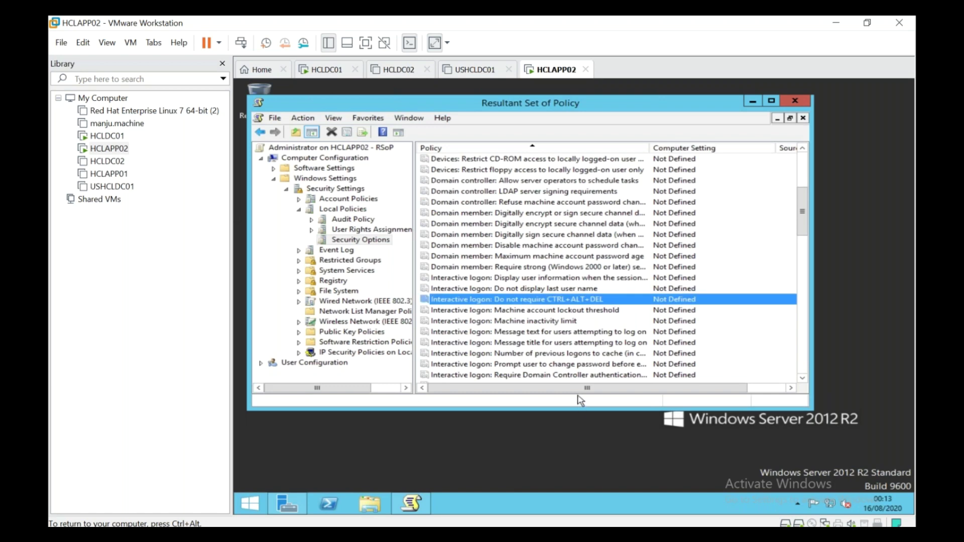
drag(583, 391, 562, 391)
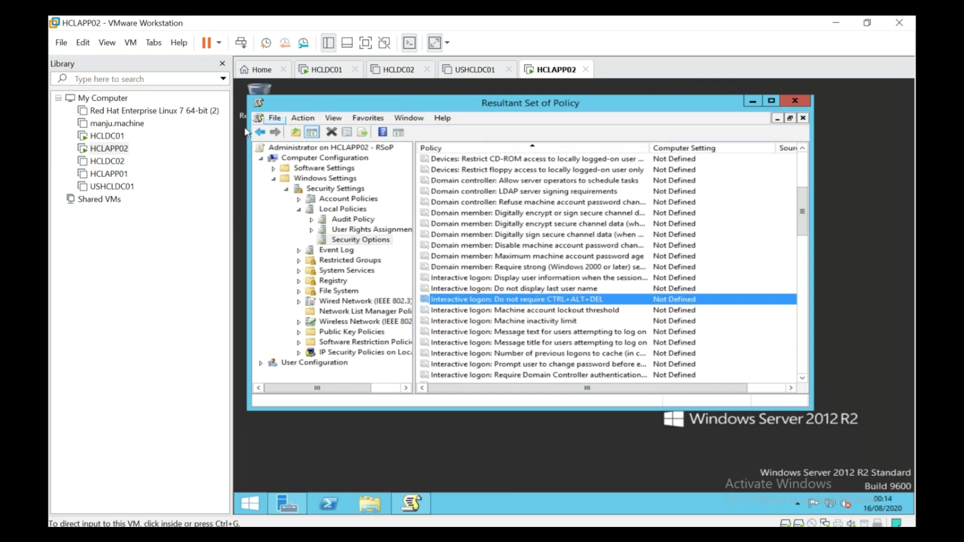
click(329, 71)
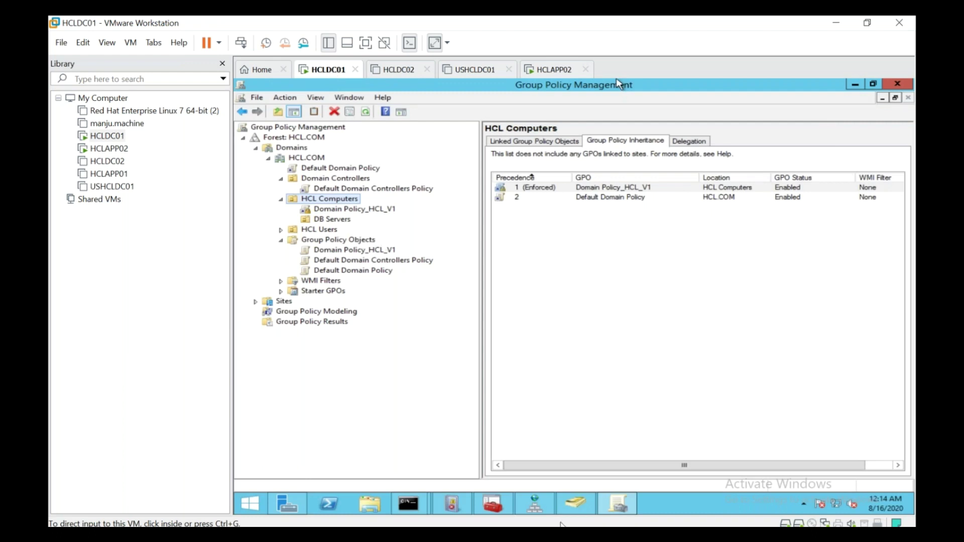
Move HCLAPP02 from Computers into HCL Computers > DB Servers alongside HCLAPP01
click(575, 503)
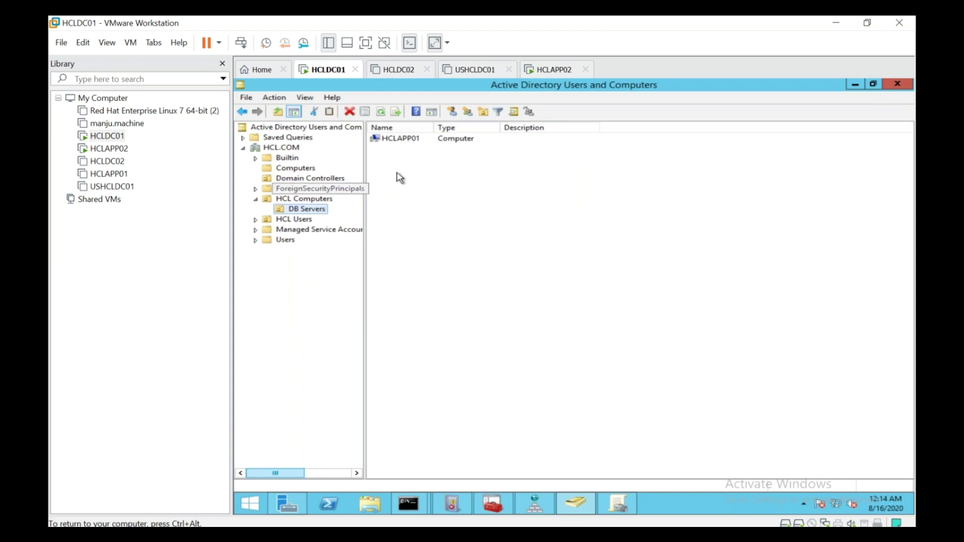
click(412, 142)
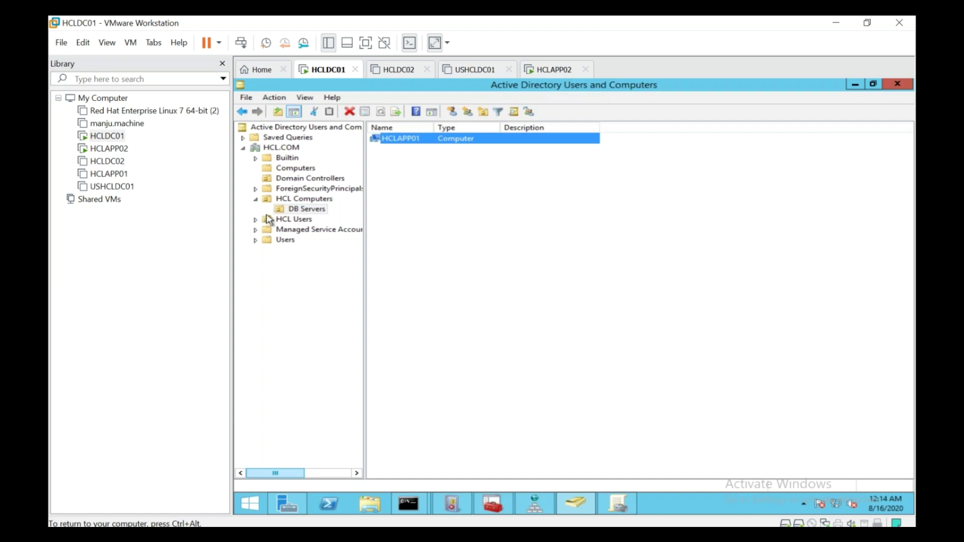
click(291, 171)
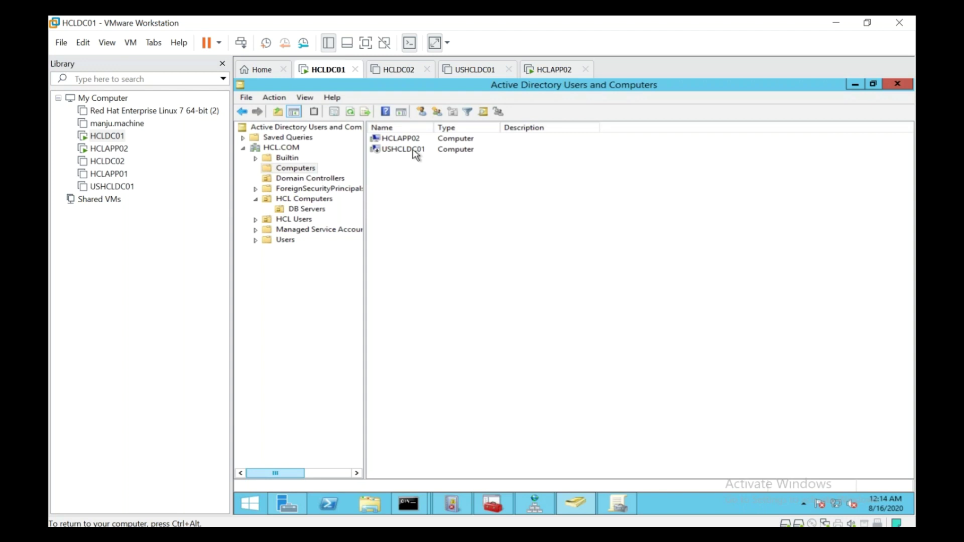
click(415, 143)
right_click(415, 143)
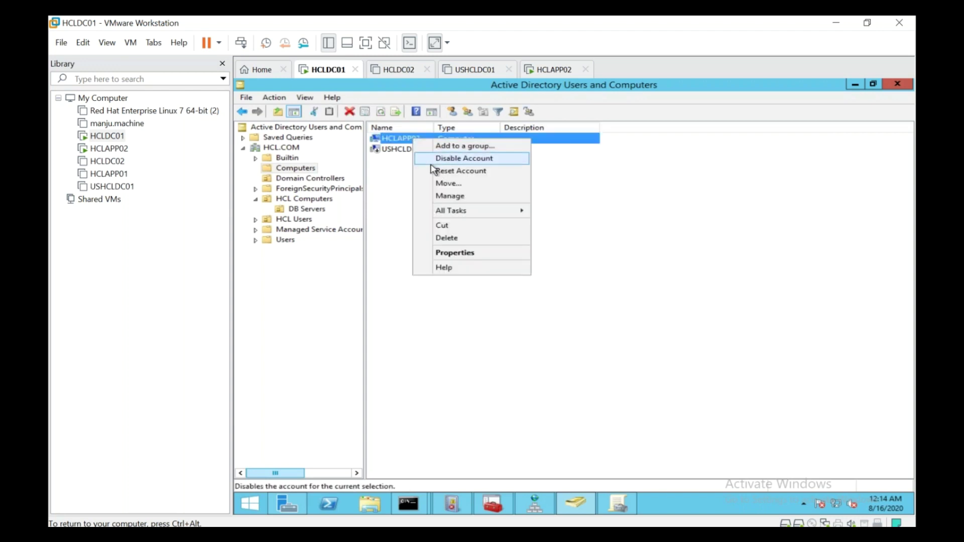
click(445, 186)
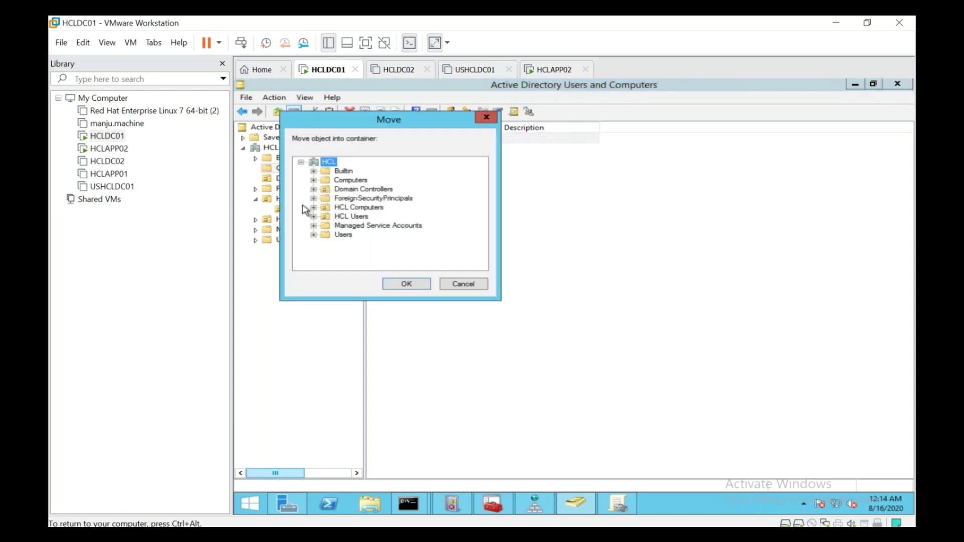
click(313, 207)
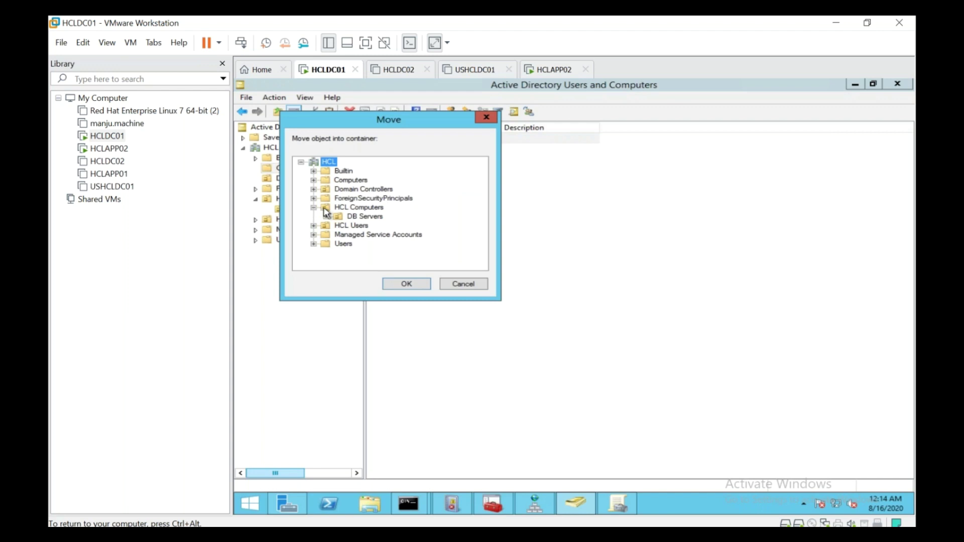
click(352, 217)
click(406, 287)
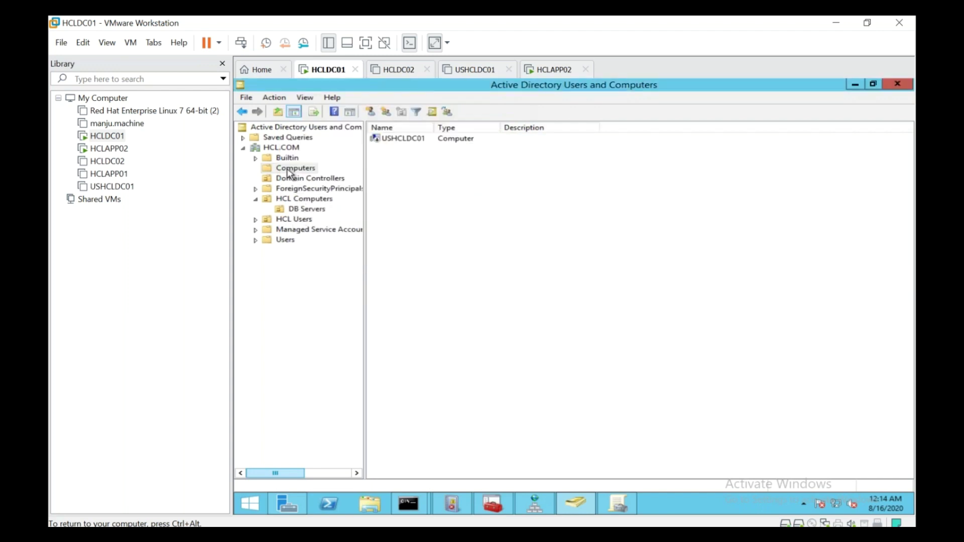
click(301, 210)
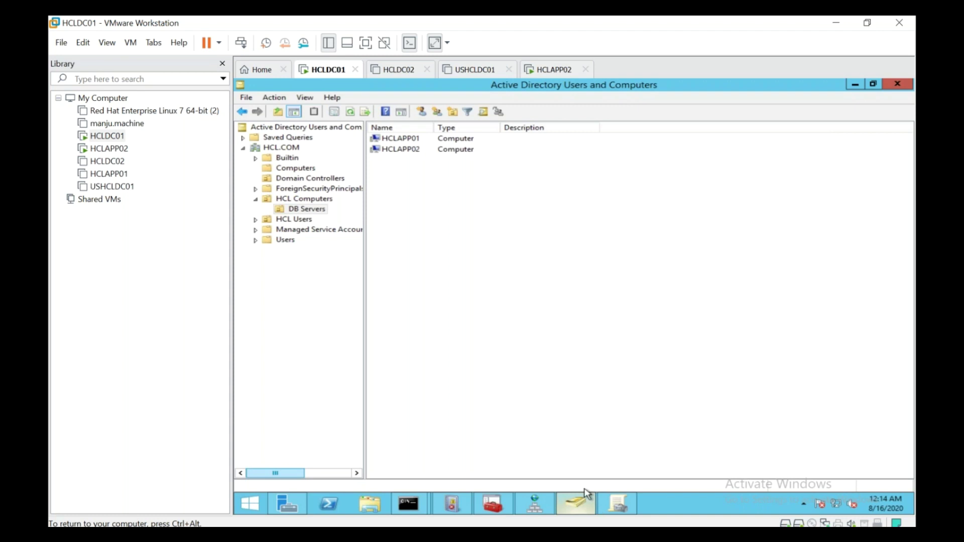
click(548, 70)
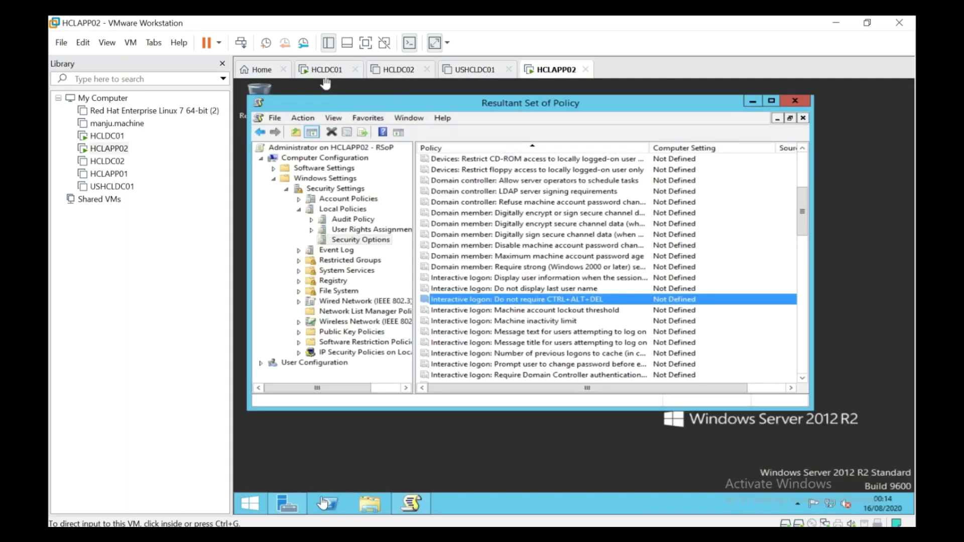
Run gpupdate /force again on HCLAPP02 from the Run prompt
click(257, 505)
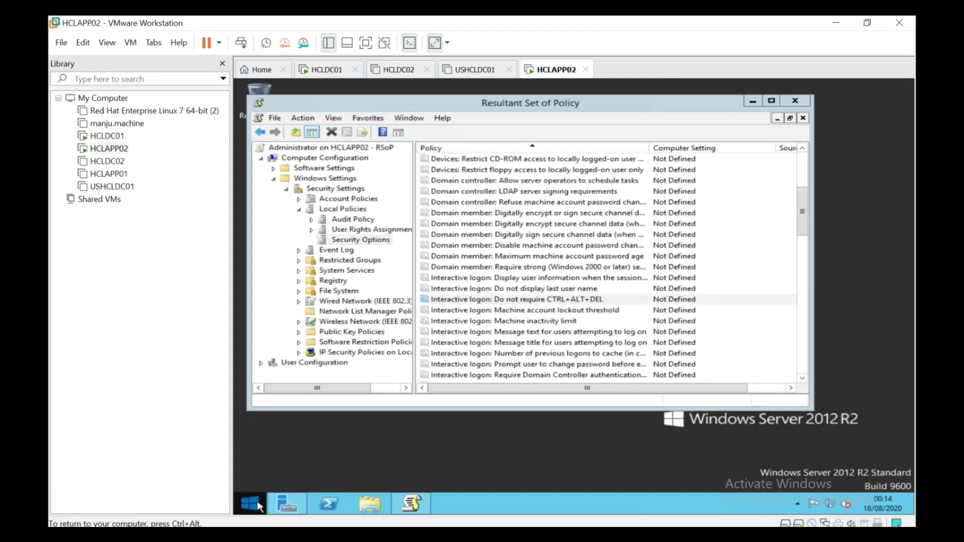
right_click(258, 505)
click(291, 472)
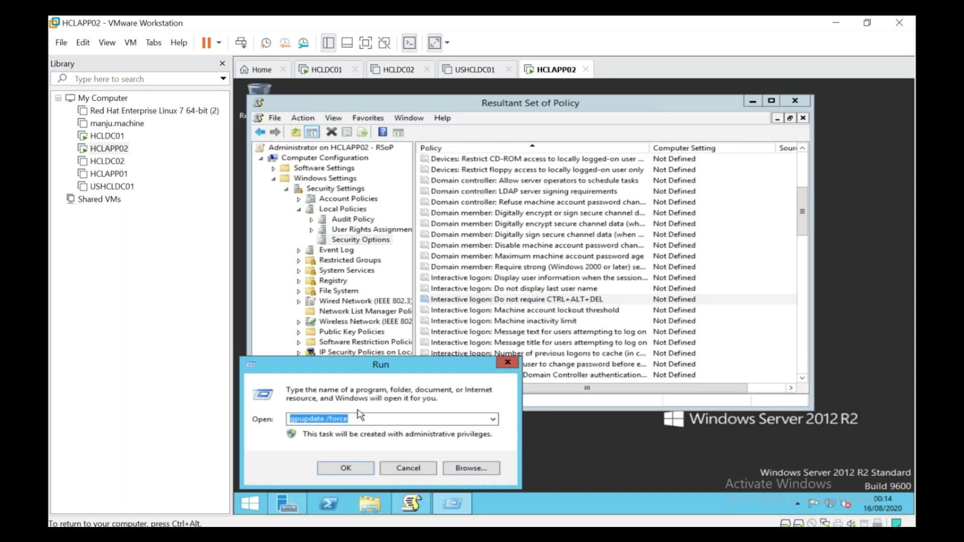
key(Return)
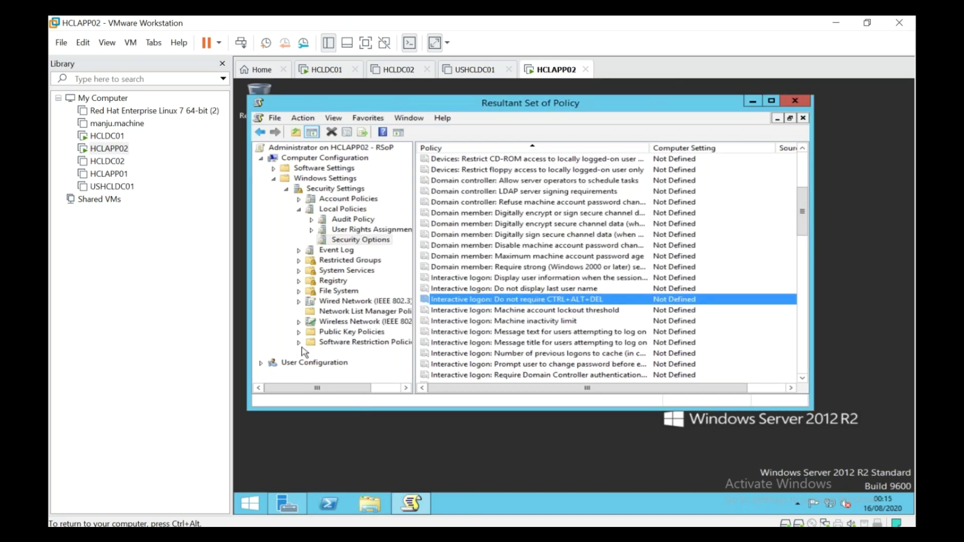
Refresh the RSoP query and drill down to Local Policies > Security Options
right_click(315, 149)
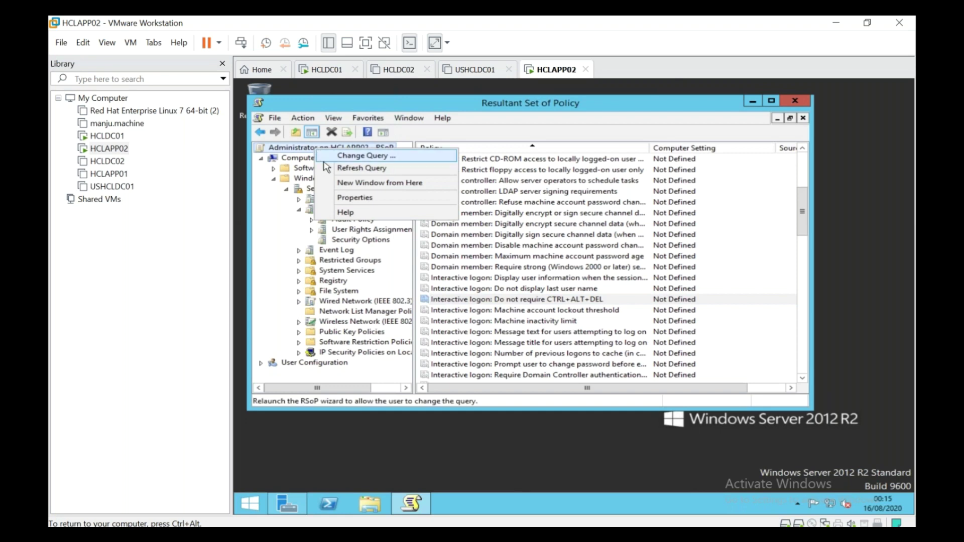
click(327, 169)
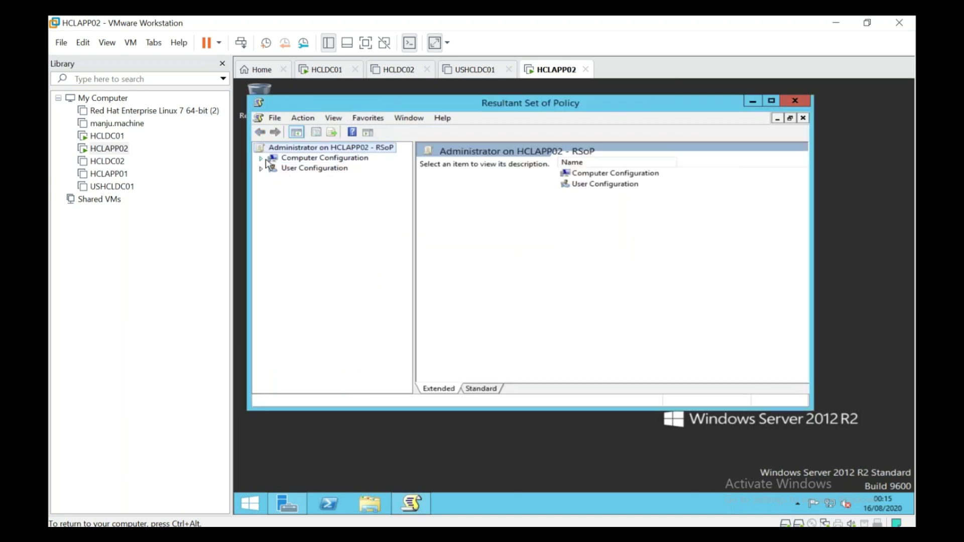
click(261, 159)
click(274, 178)
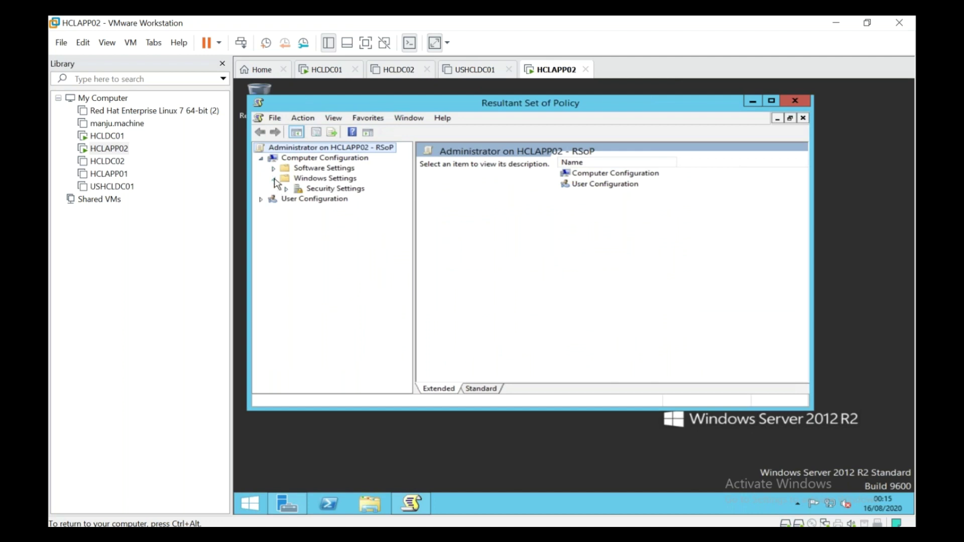
click(286, 190)
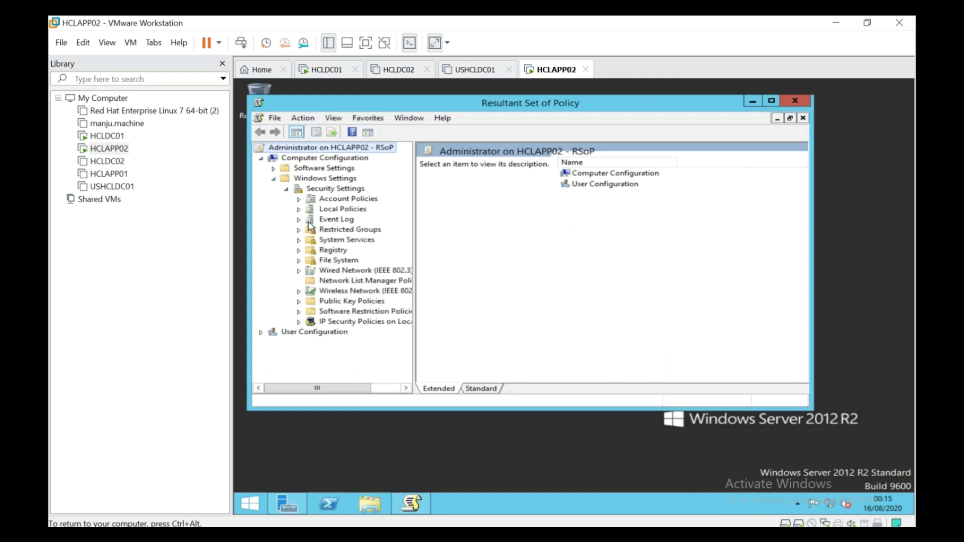
click(299, 209)
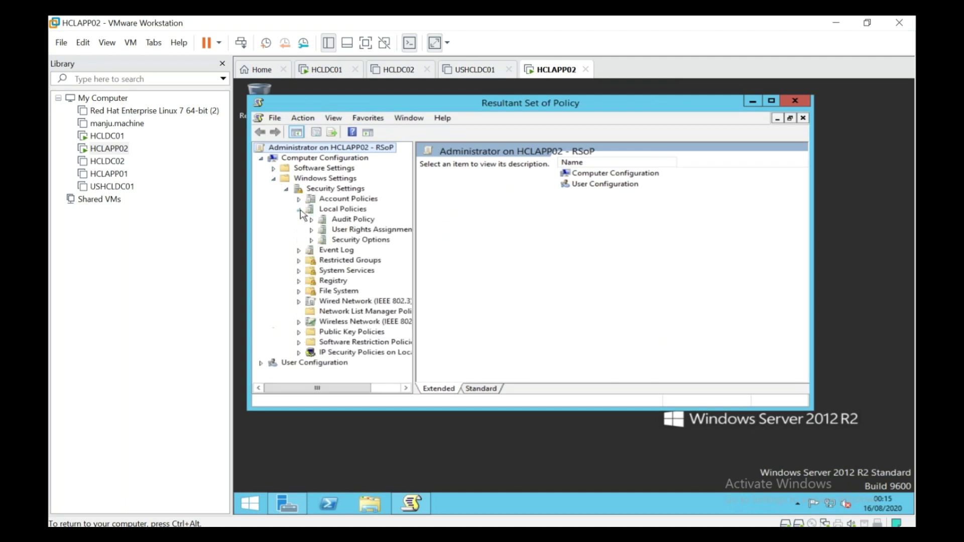
click(346, 242)
Maximize the window and widen Source GPO to show Domain Policy_HCL_V1 supplying the interactive logon settings
click(517, 289)
scroll(517, 289, down, 4)
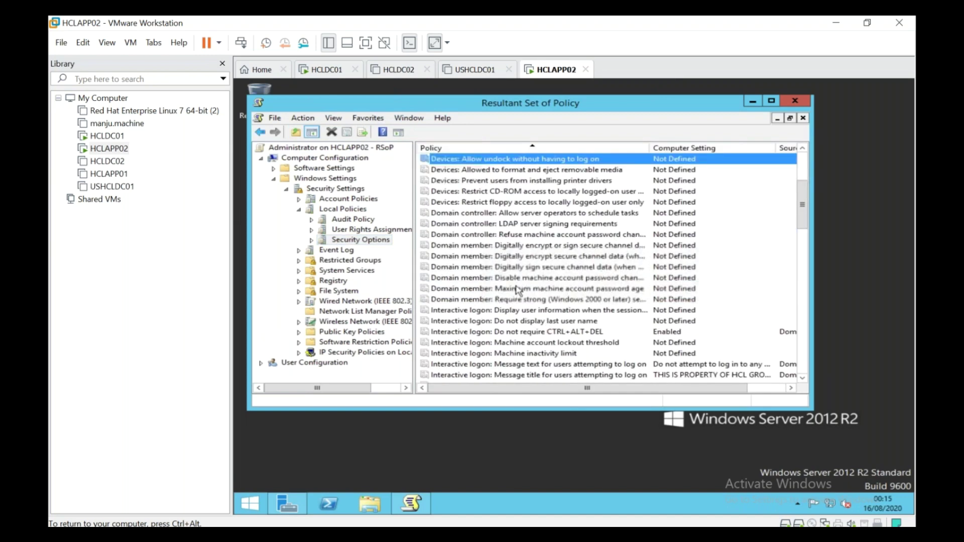
click(533, 333)
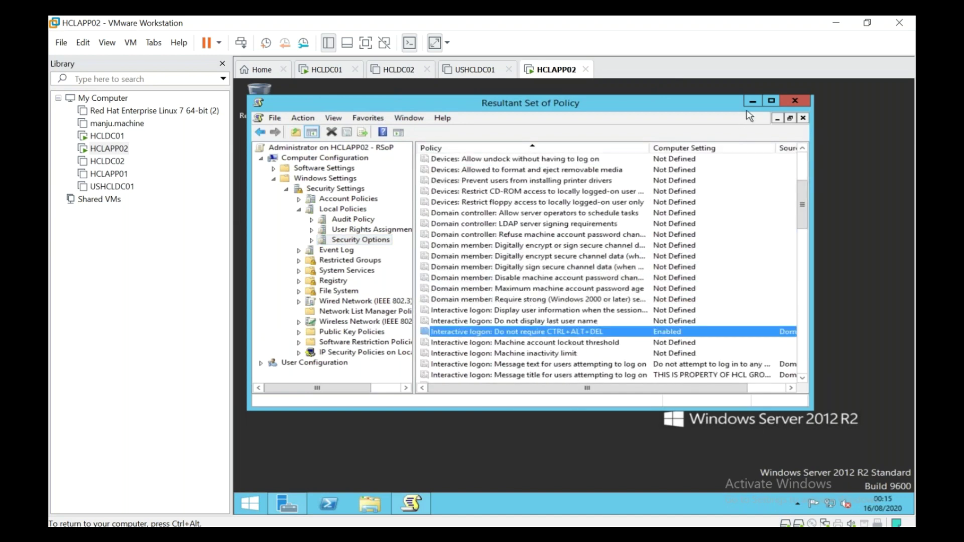
click(771, 102)
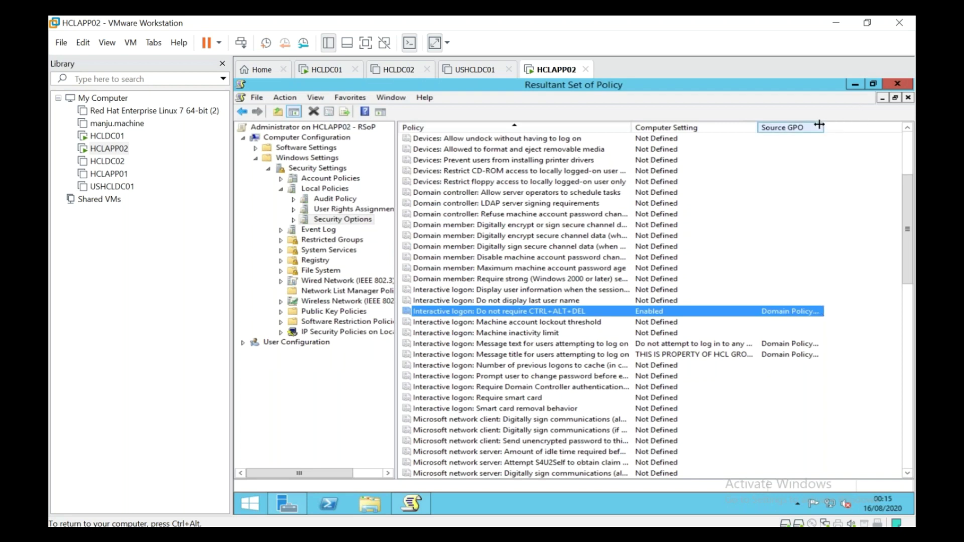
drag(824, 127, 897, 130)
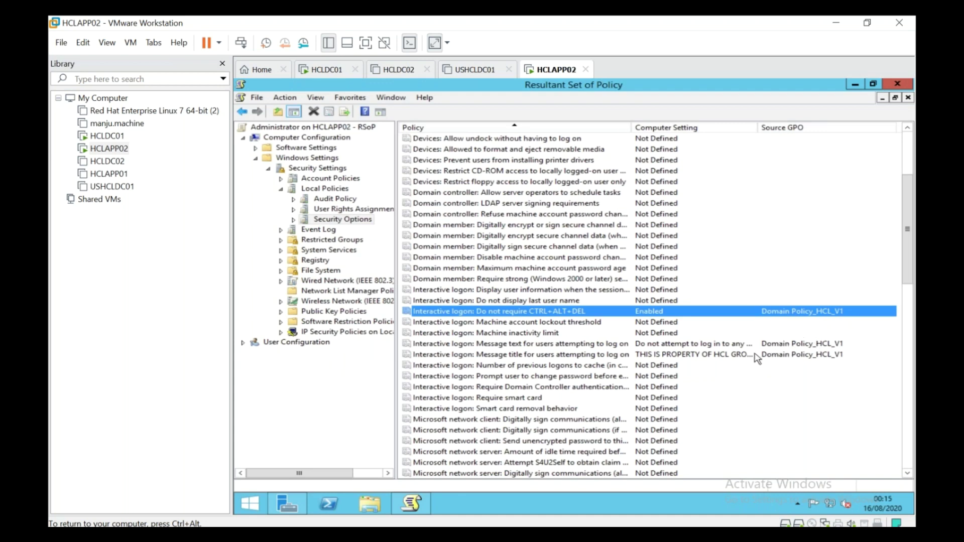
click(703, 355)
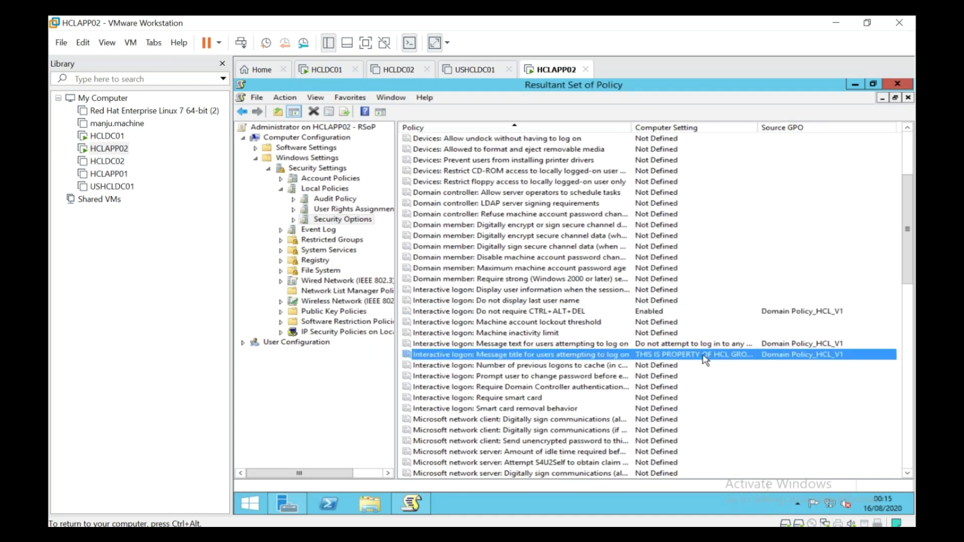
click(898, 86)
Close RSoP without saving and Server Manager, then sign out of HCLAPP02 with logoff
click(590, 316)
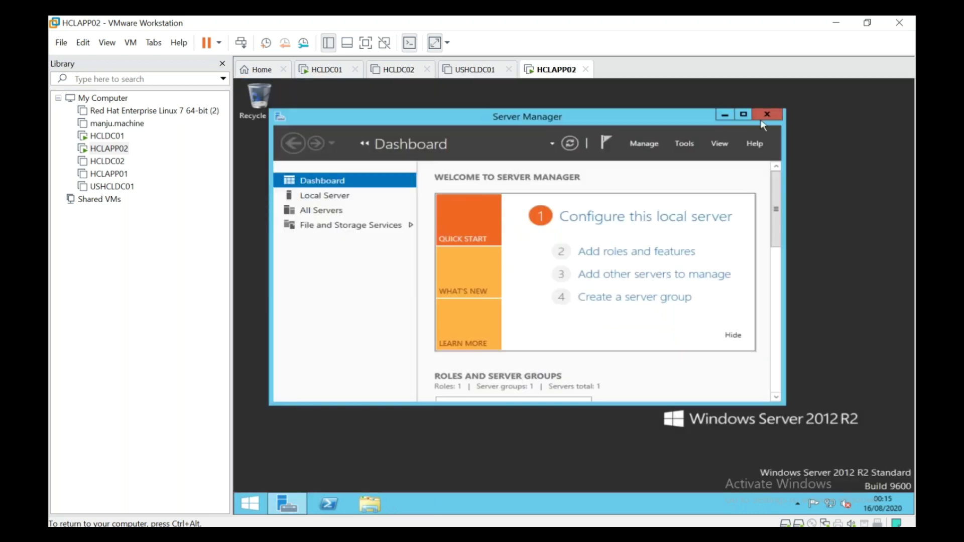
click(769, 113)
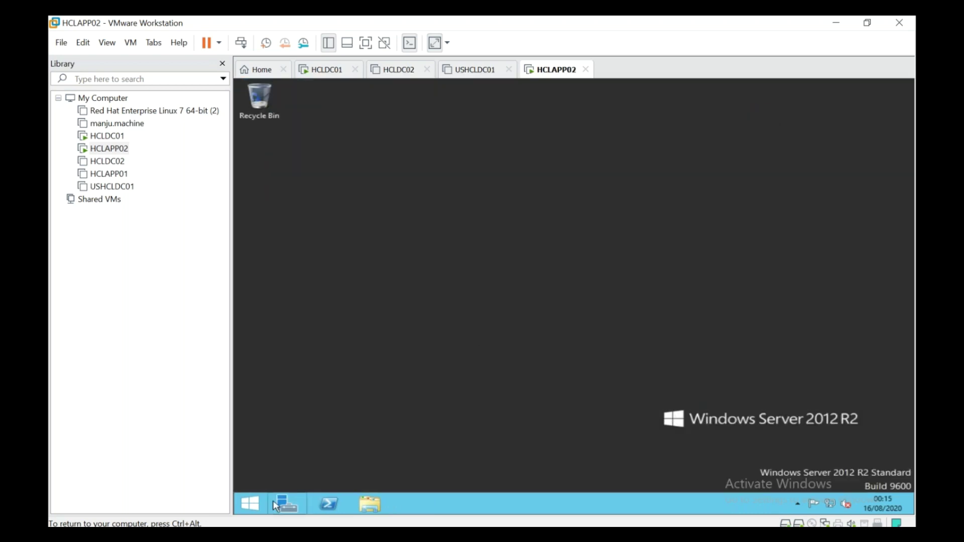
right_click(249, 503)
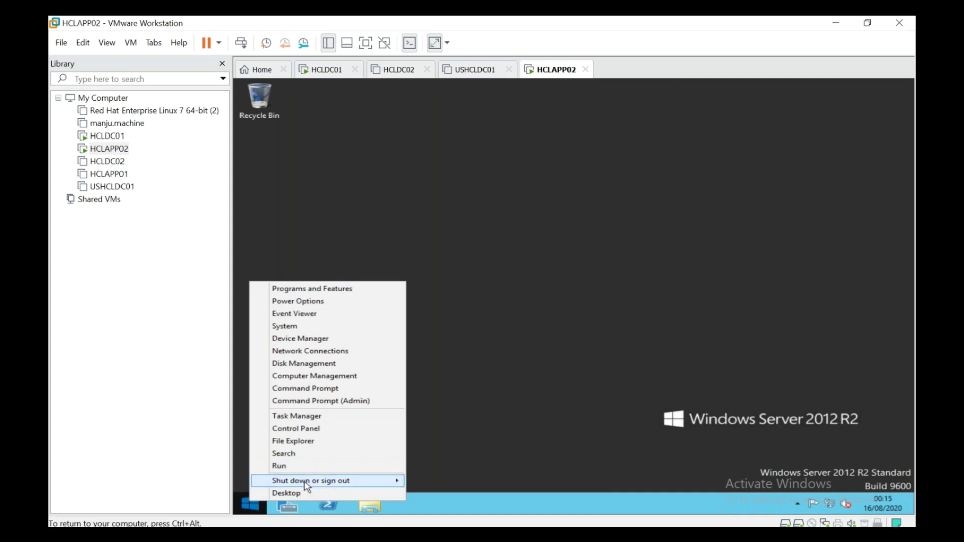
mouse_move(307, 482)
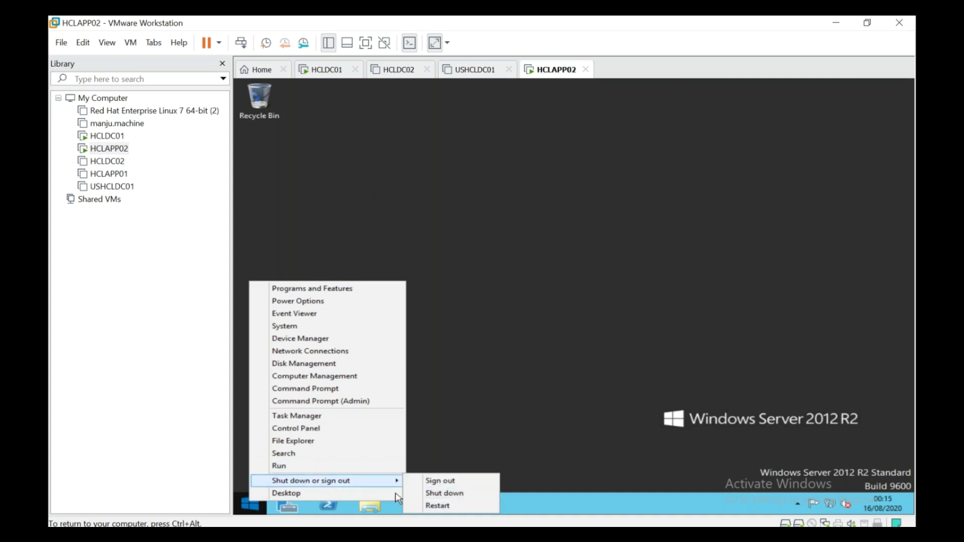
click(355, 466)
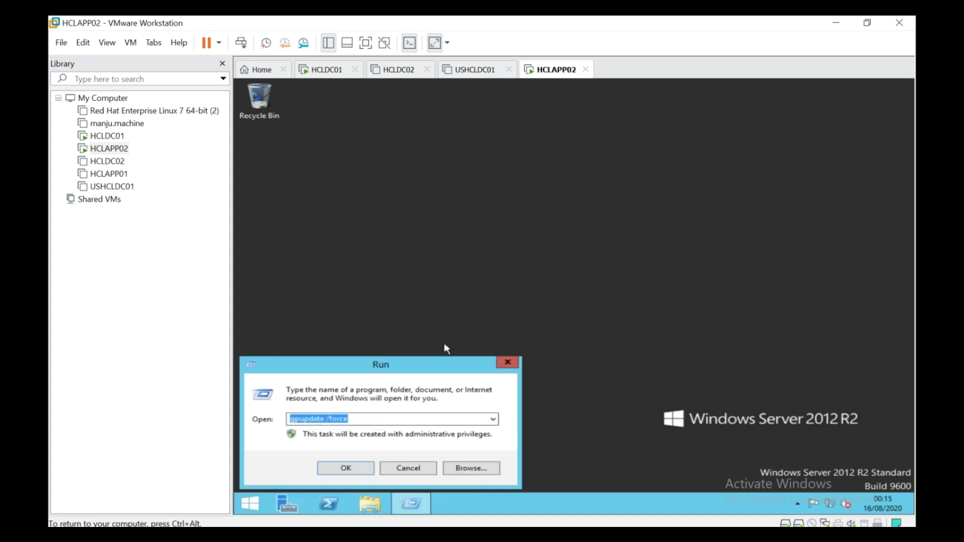
text(logoff)
key(Return)
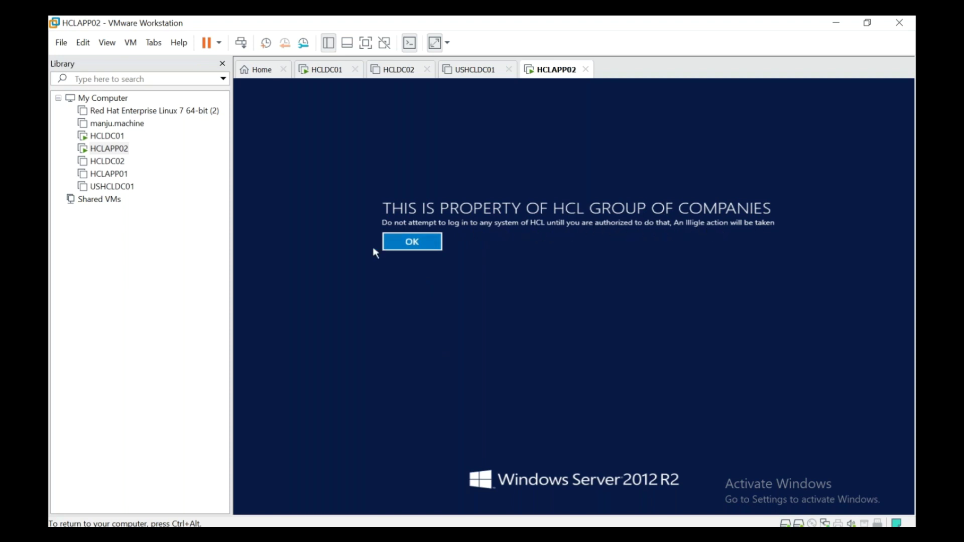
Acknowledge the HCL legal notice and reach the Administrator password prompt, then go to HCLDC01
click(392, 251)
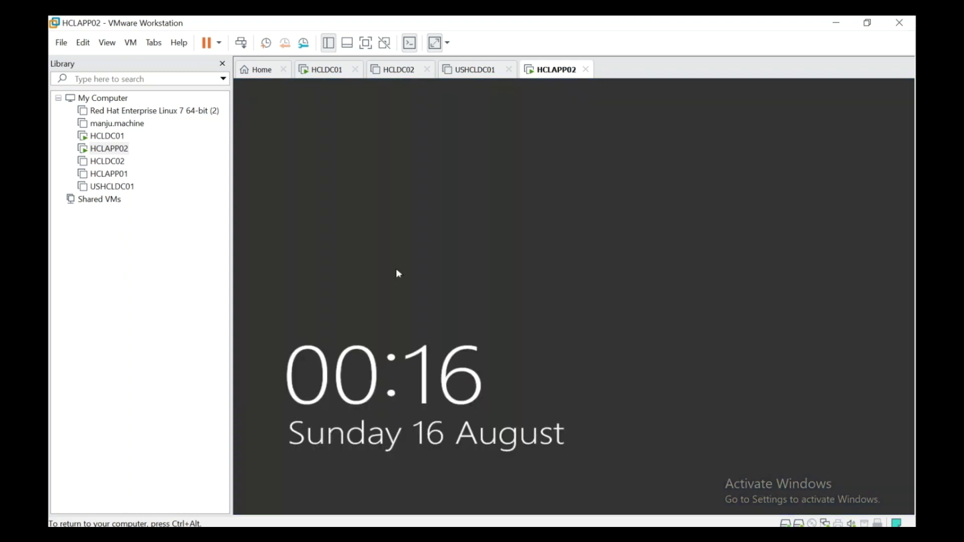
click(462, 337)
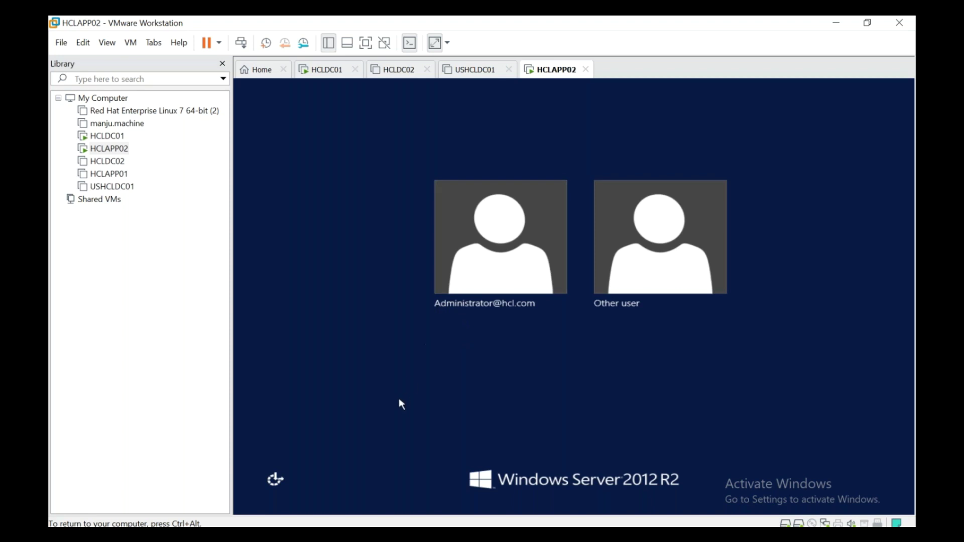
click(248, 47)
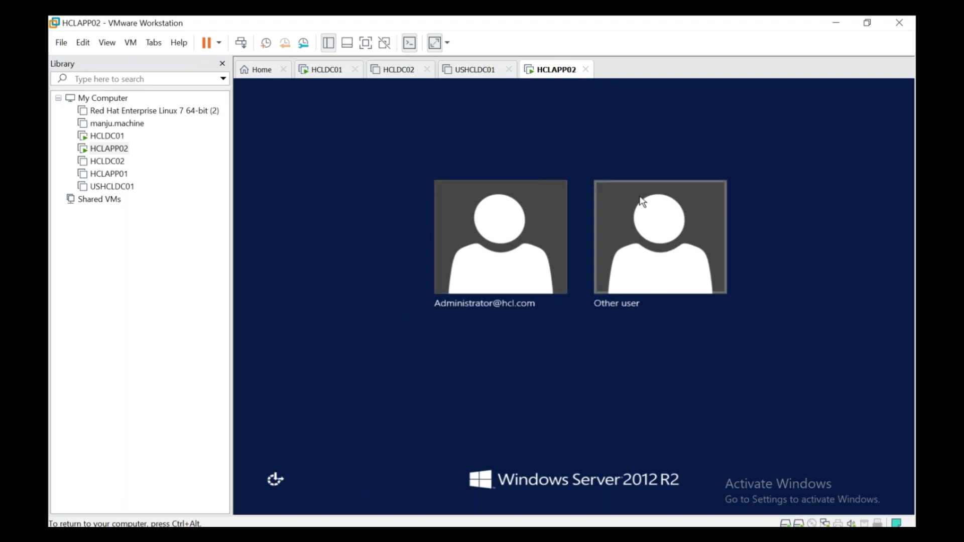
click(554, 291)
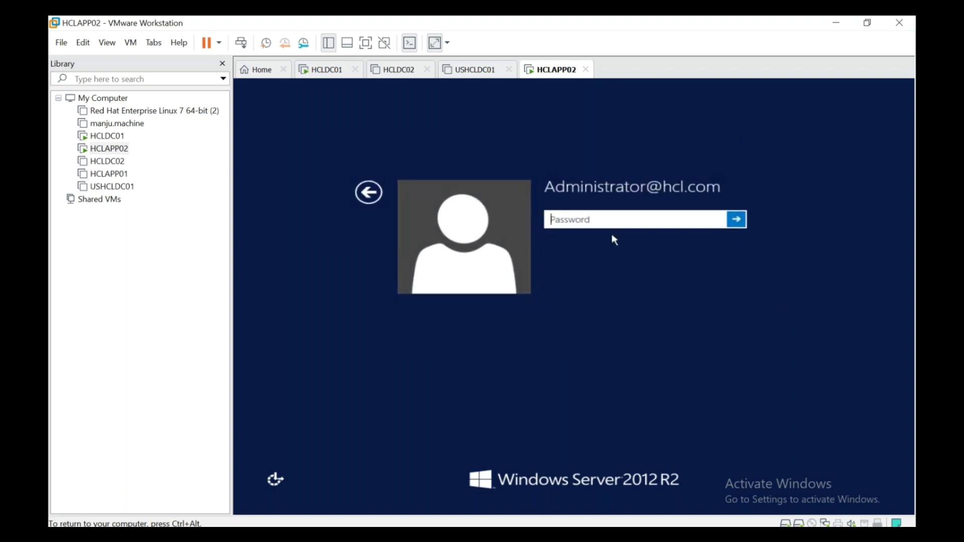
click(342, 71)
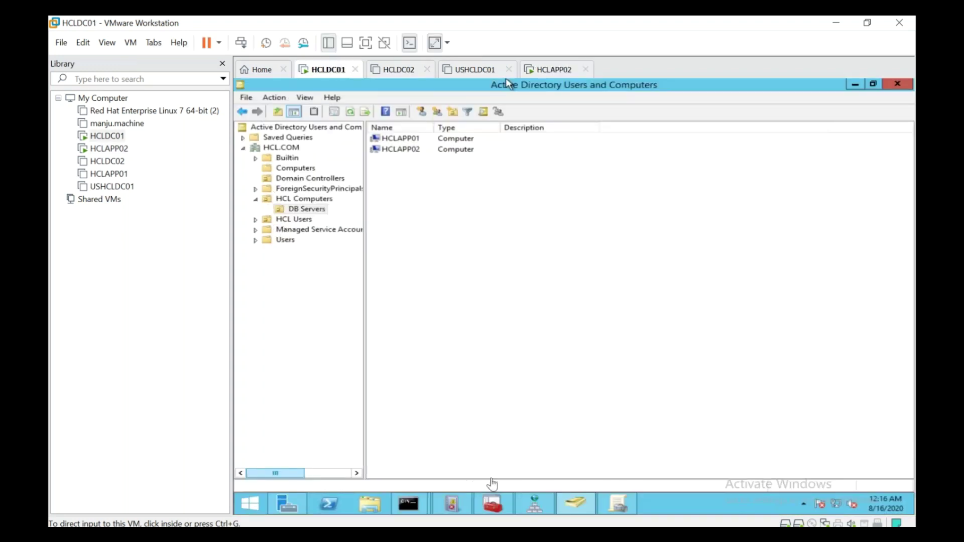
Edit Domain Policy_HCL_V1 and navigate to Computer Configuration's Local Policies > Security Options
click(623, 507)
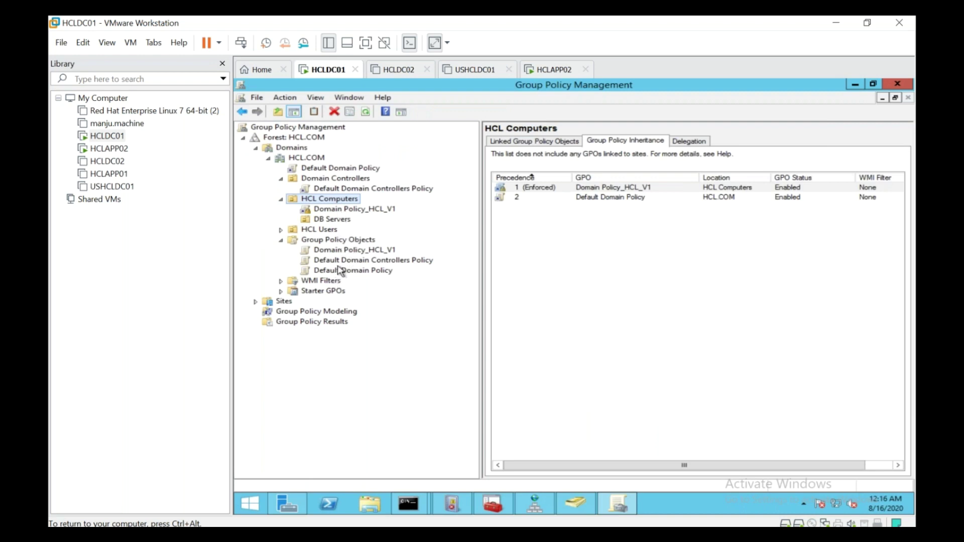
click(349, 252)
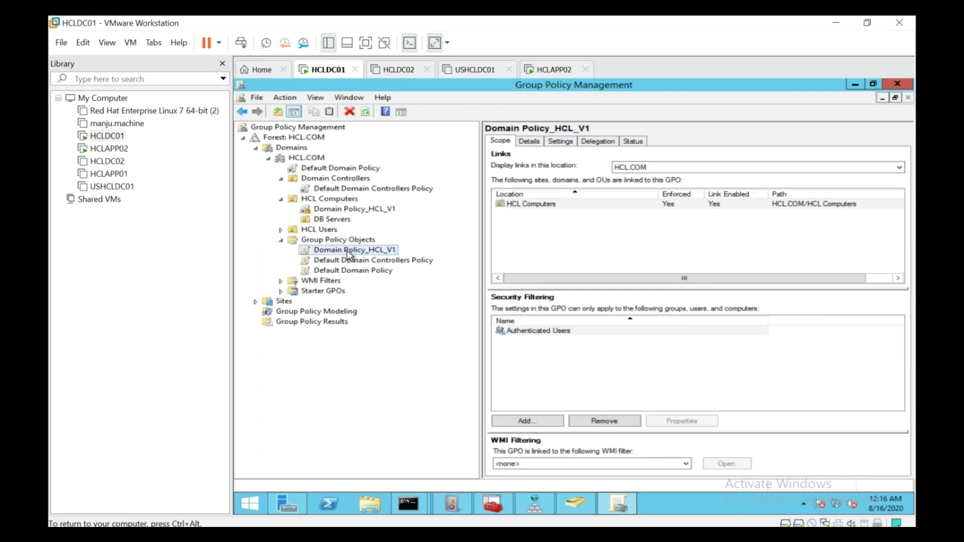
right_click(349, 253)
click(358, 258)
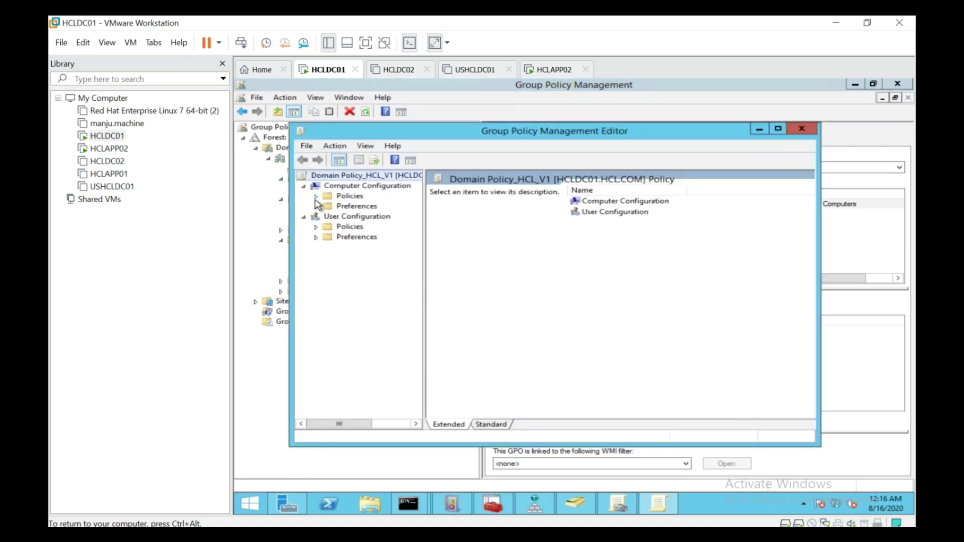
click(317, 197)
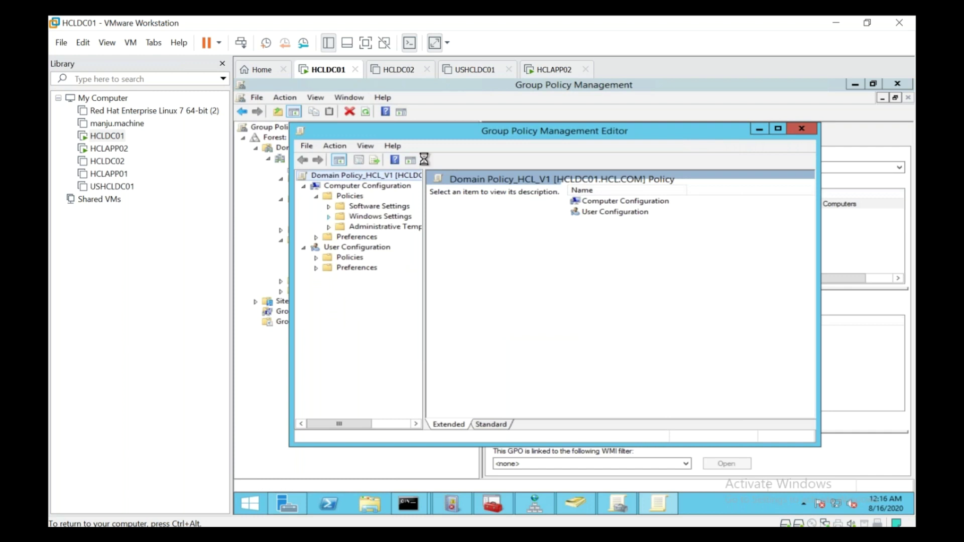
double_click(445, 131)
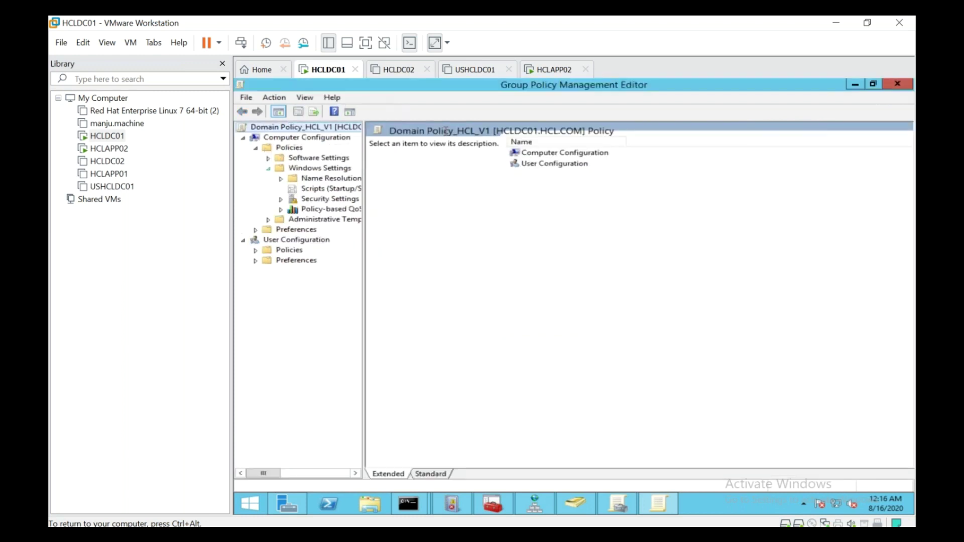
click(281, 200)
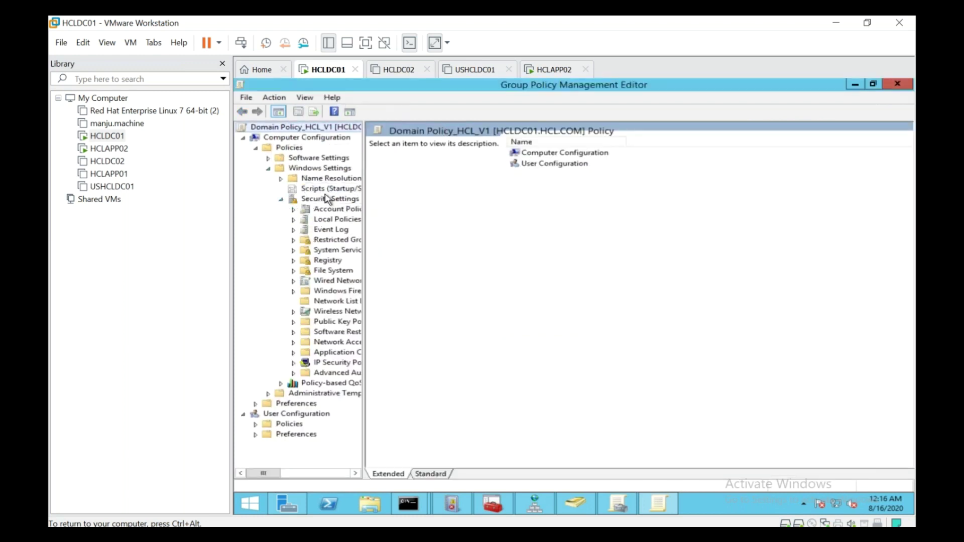
click(366, 44)
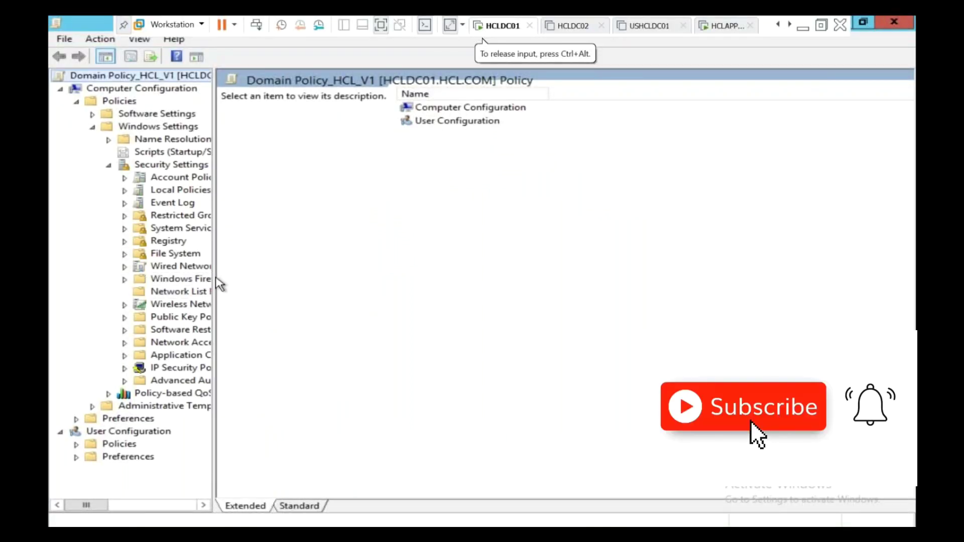
drag(217, 276, 330, 277)
click(125, 190)
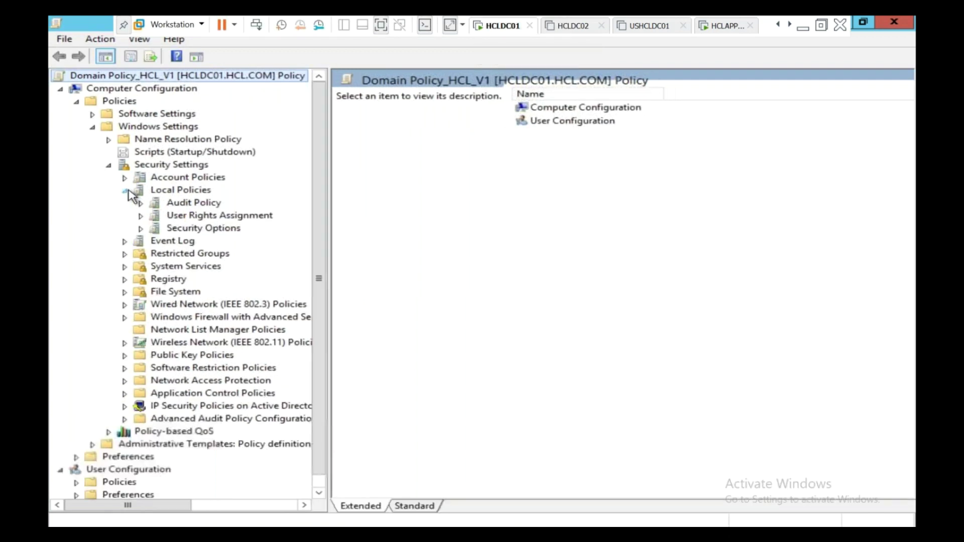
click(168, 230)
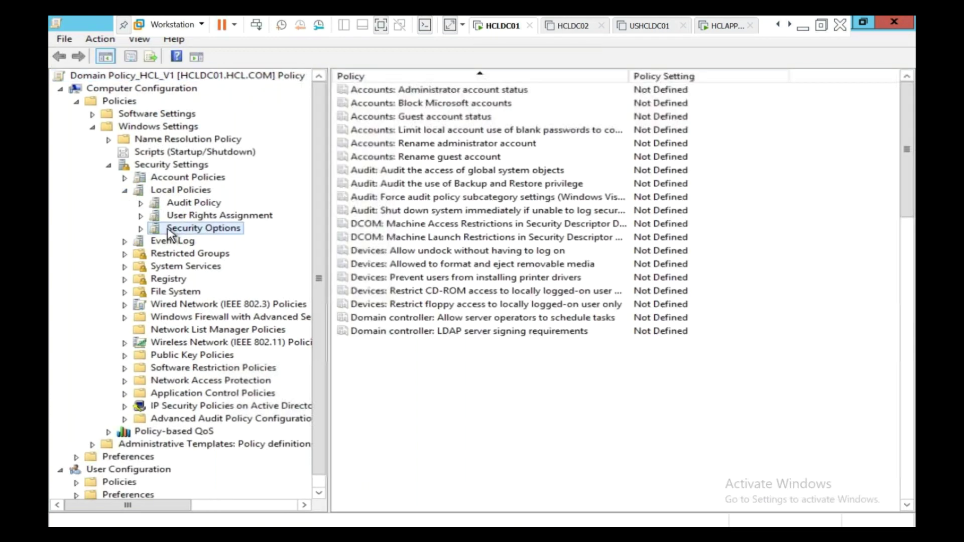
Define 'Interactive logon: Do not display last user name' as Enabled and confirm
click(497, 318)
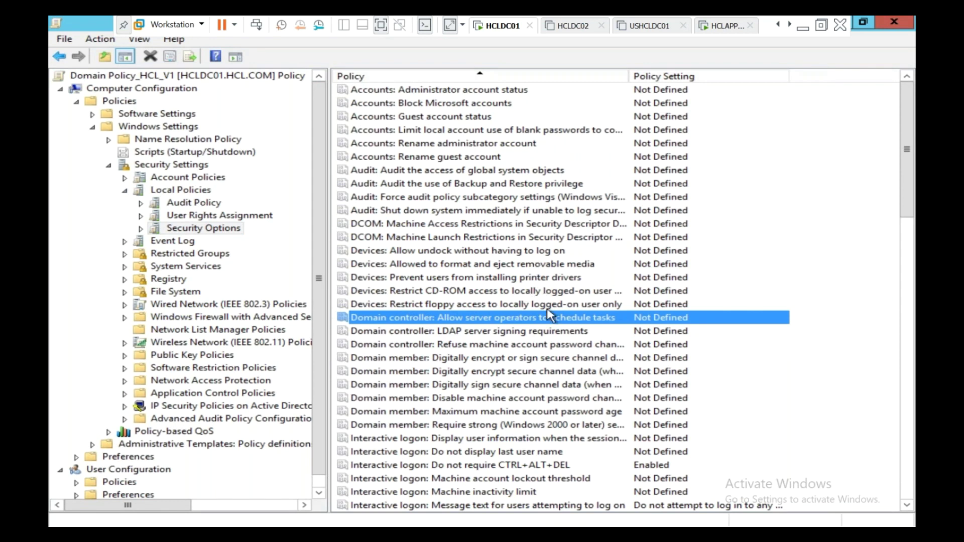
scroll(550, 314, down, 3)
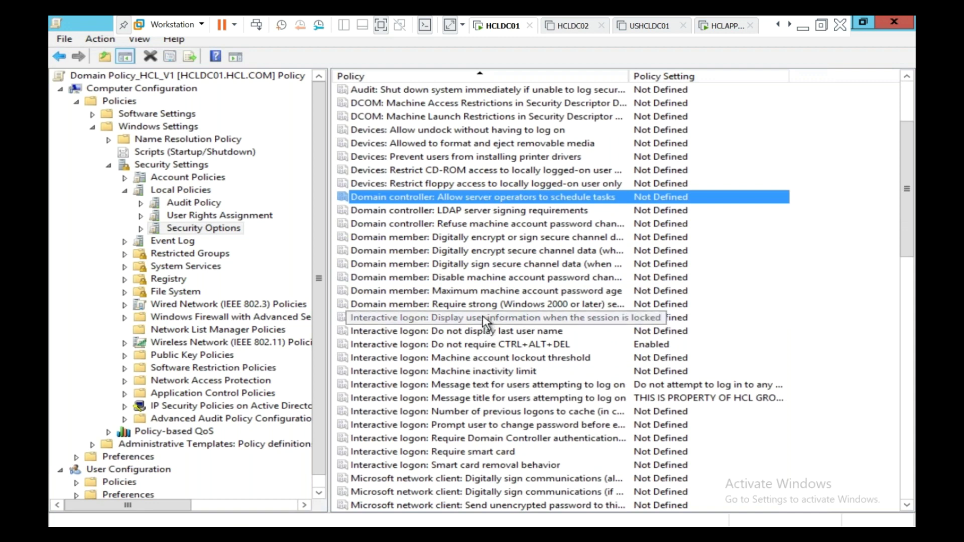
click(506, 334)
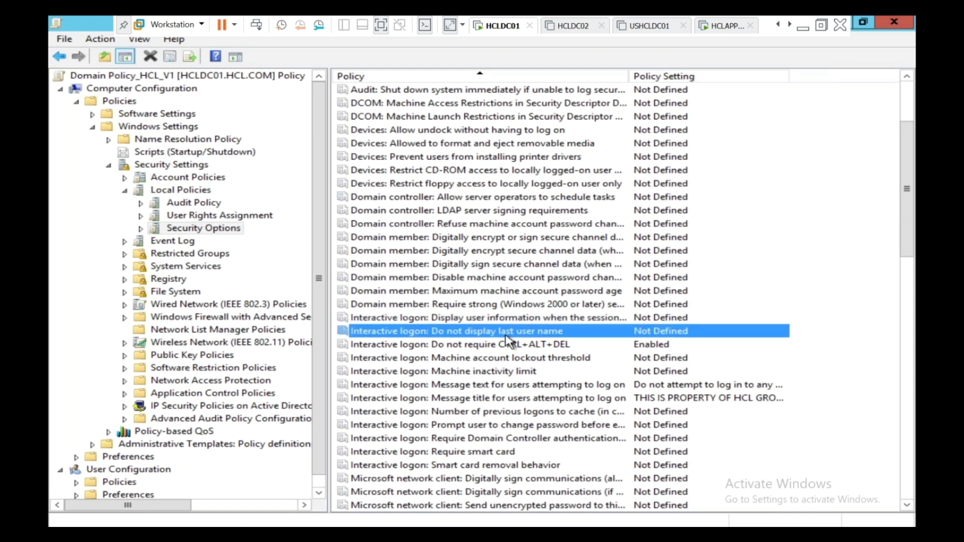
double_click(505, 334)
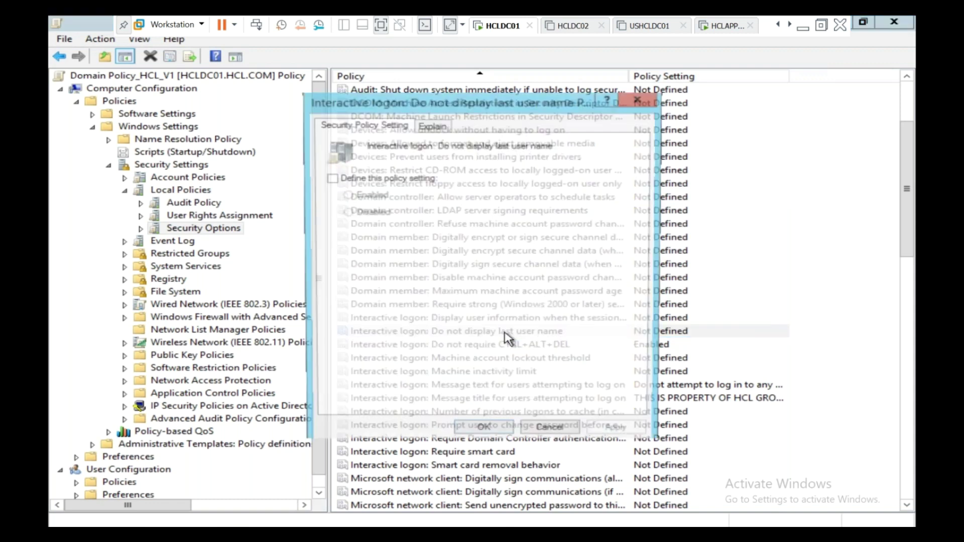
click(342, 183)
click(346, 195)
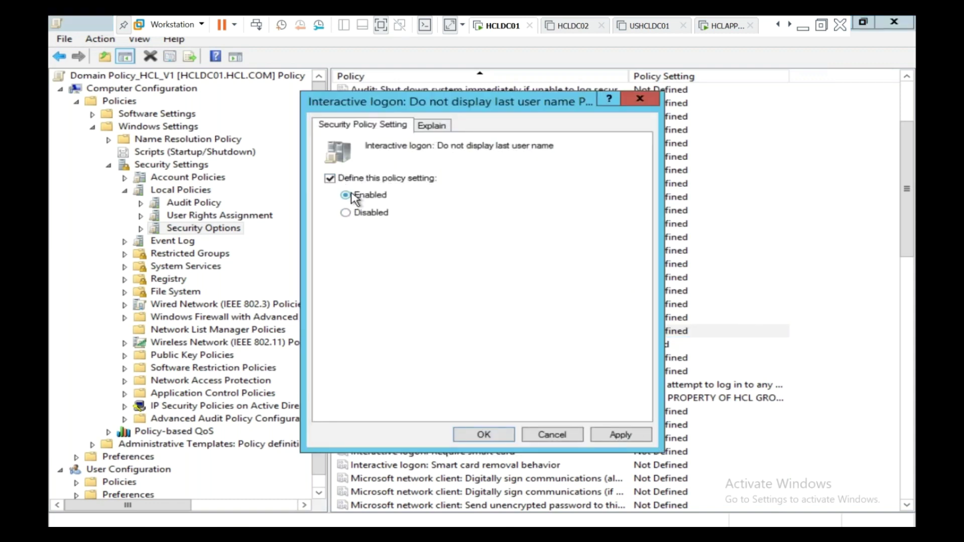
click(482, 435)
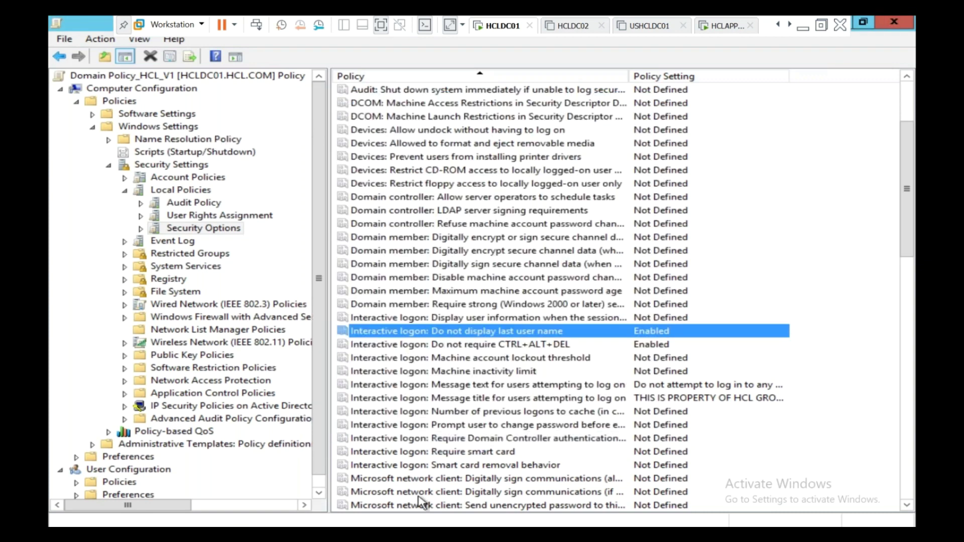
click(726, 28)
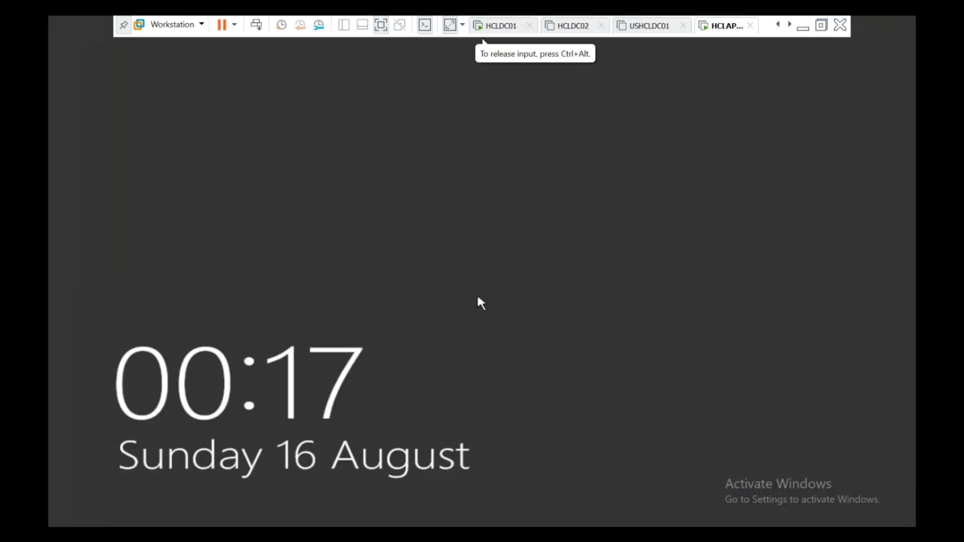
Sign in to HCLAPP02 as Administrator by entering the account password
double_click(575, 373)
click(561, 358)
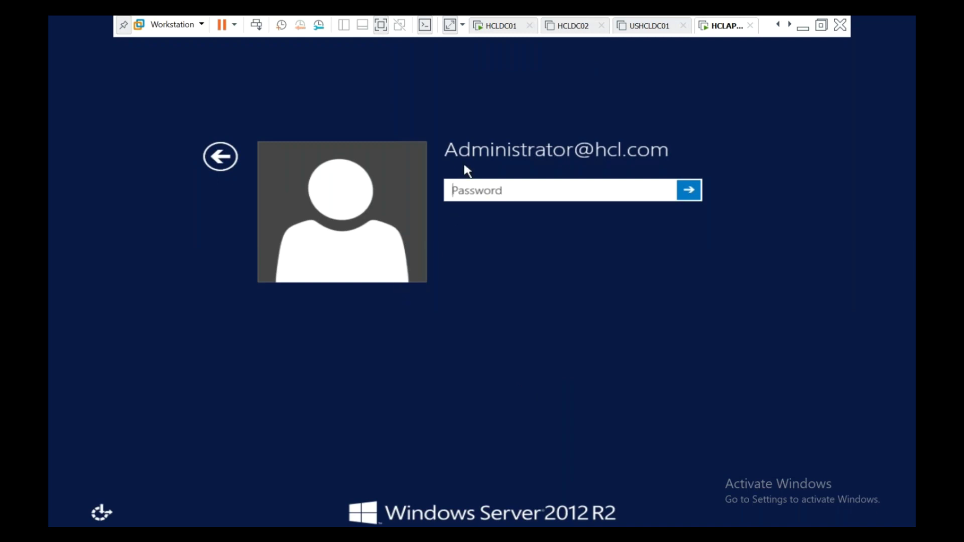
click(221, 157)
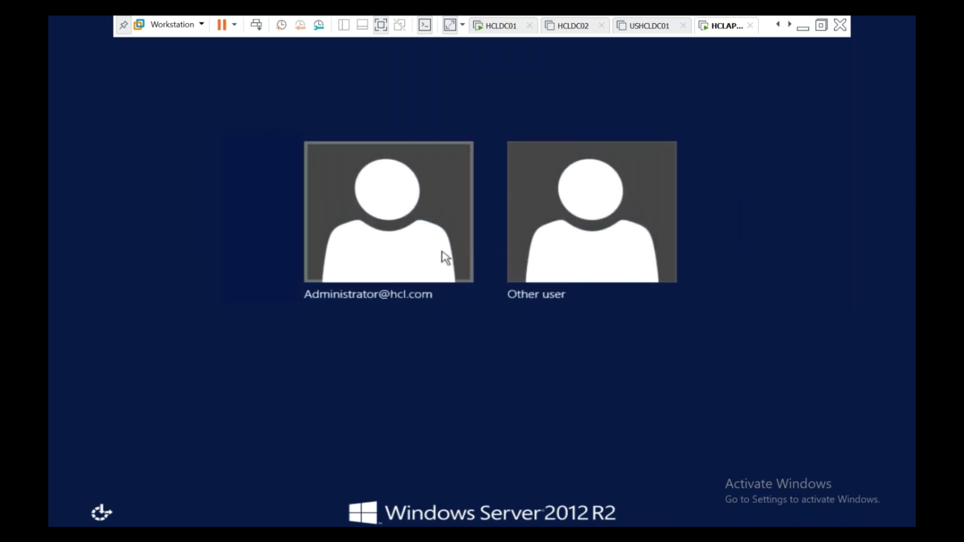
click(423, 246)
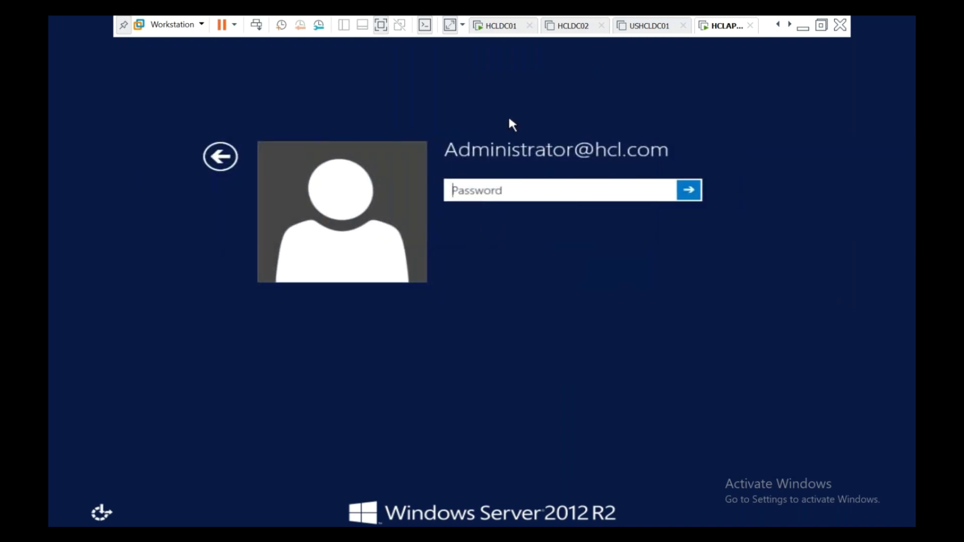
text(•••••••••••••)
key(Return)
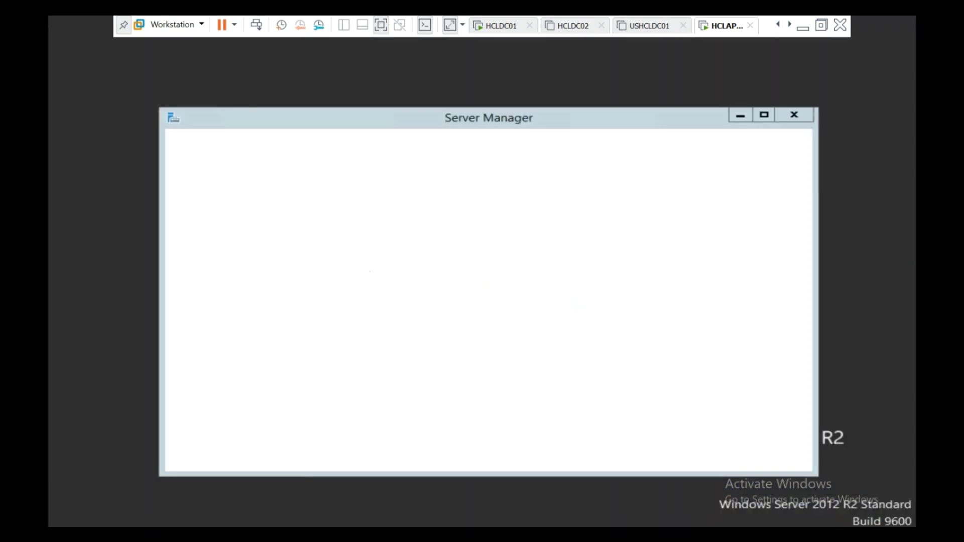
Run gpupdate /force on HCLAPP02 from the Run dialog
right_click(73, 537)
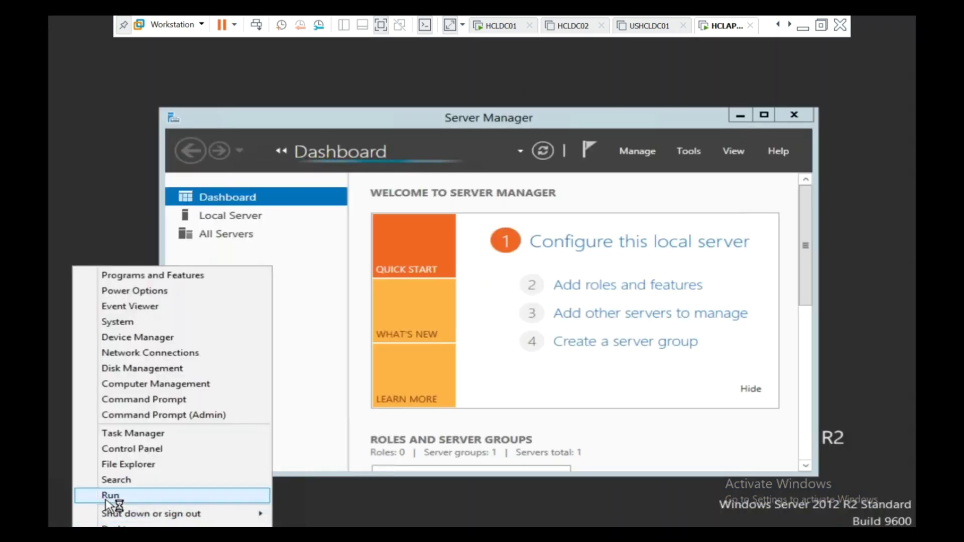
click(106, 497)
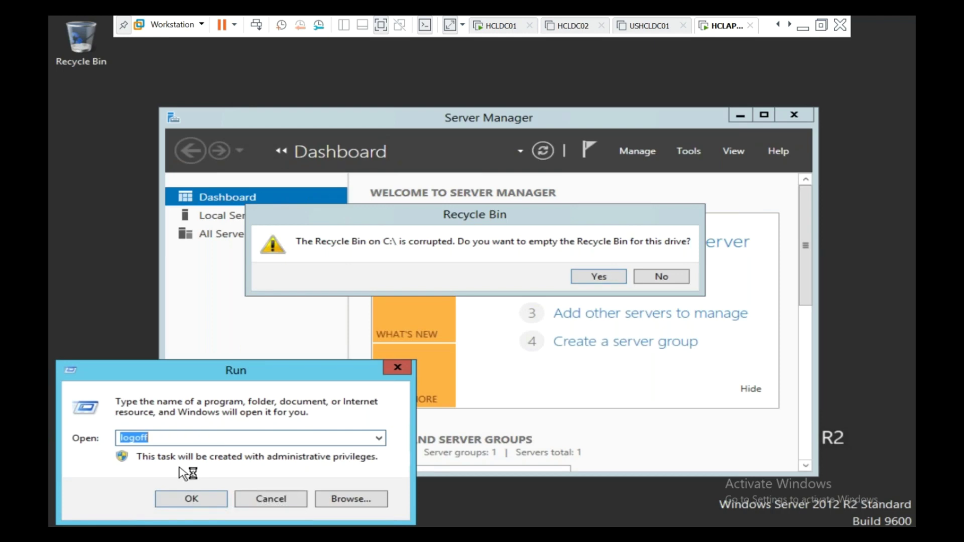
text(gp)
key(Down)
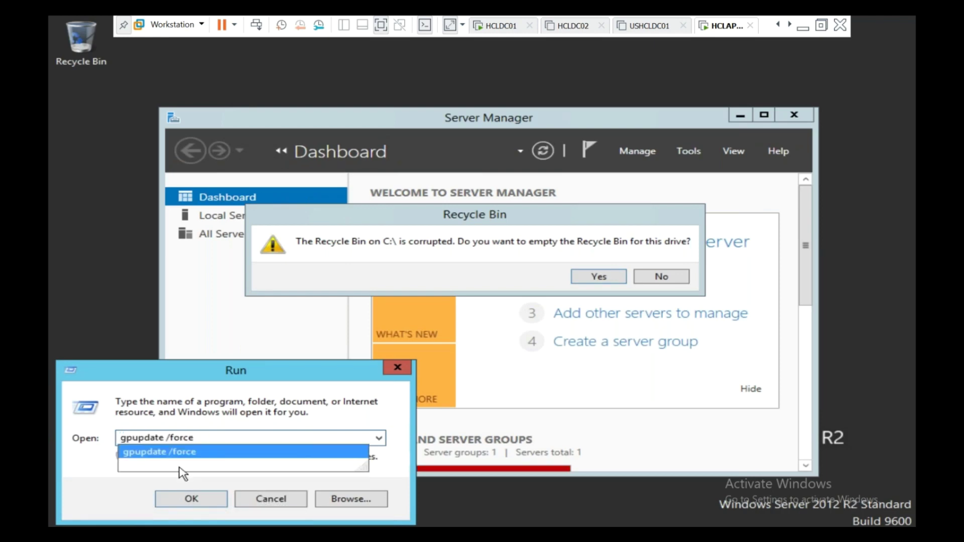
key(Return)
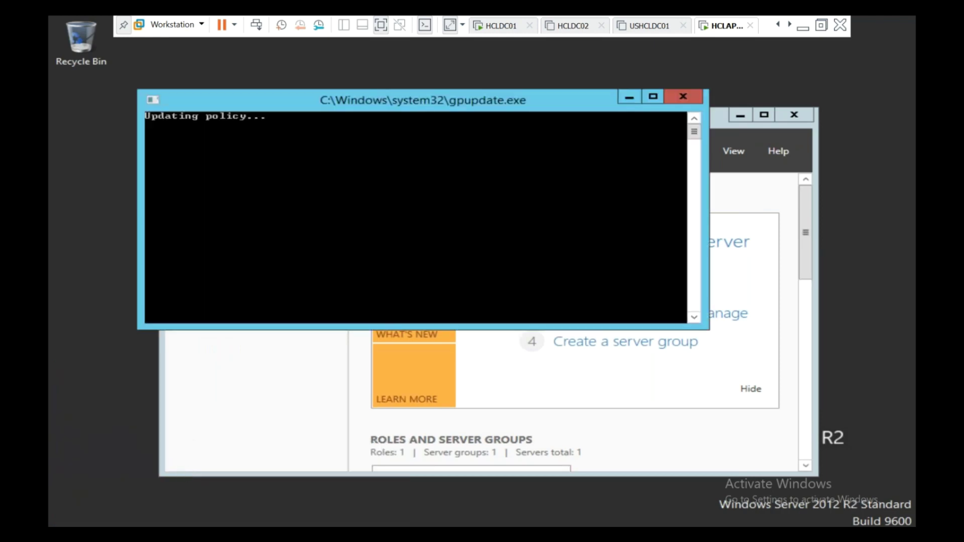
Decline emptying the Recycle Bin, confirm the computer policy update completed, and close Server Manager
click(627, 98)
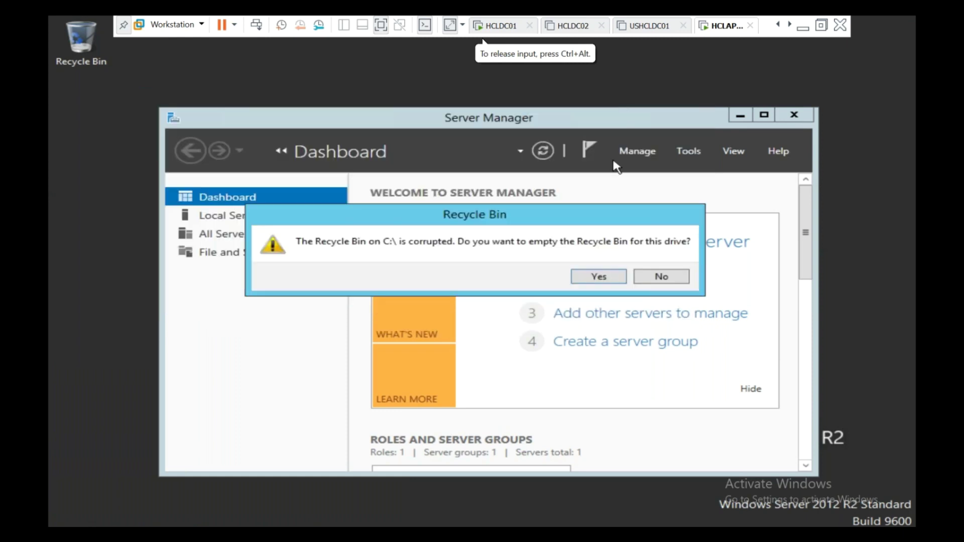
click(656, 279)
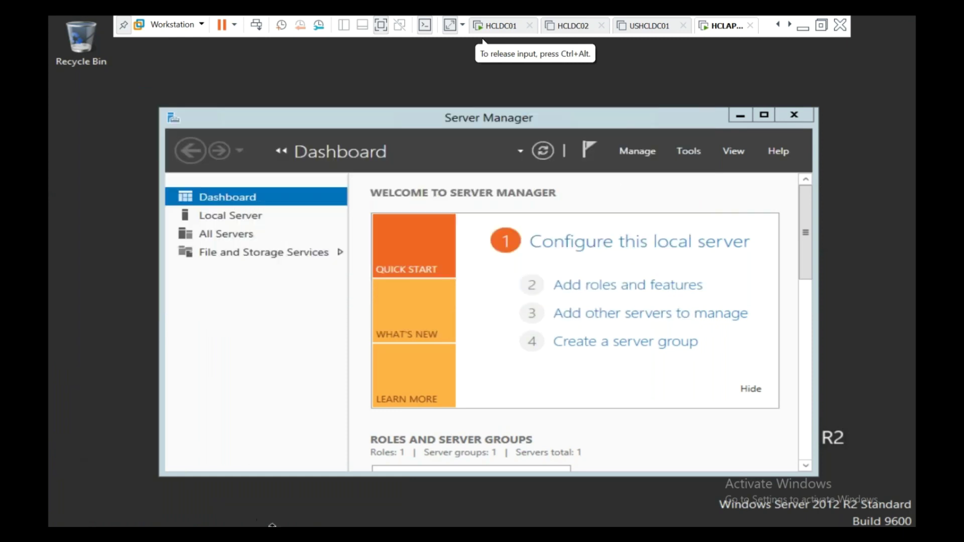
click(273, 530)
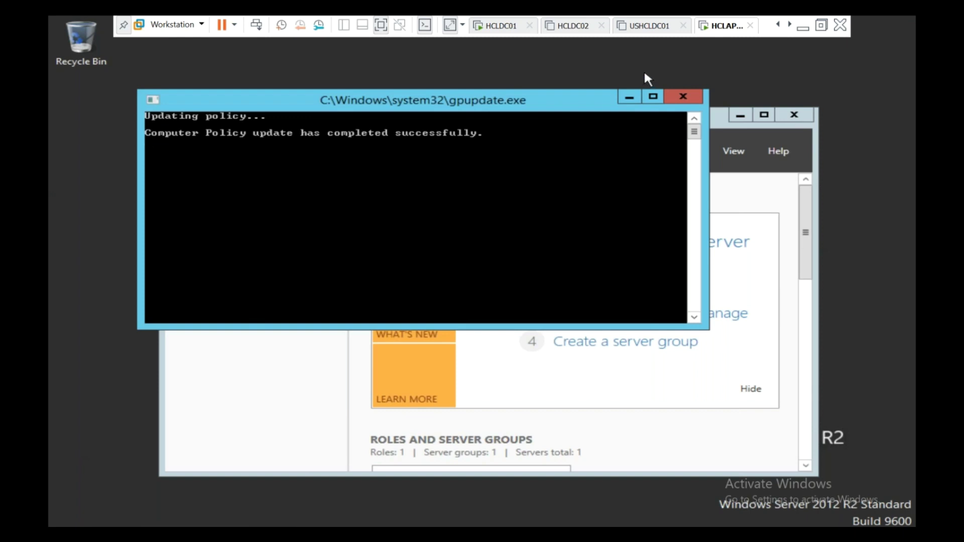
click(802, 119)
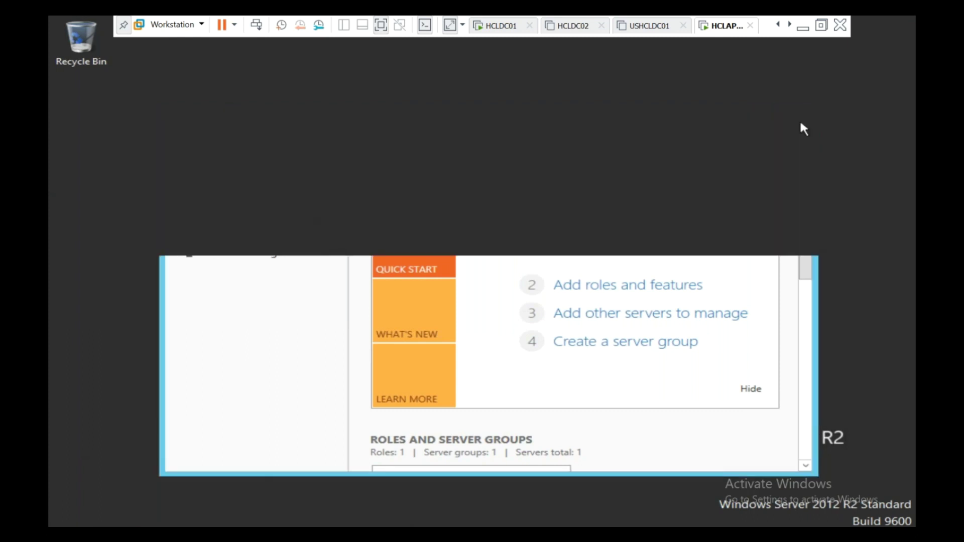
Log off HCLAPP02 via the logoff command and dismiss the HCL legal notice to see a blank Other user prompt
key(super+x)
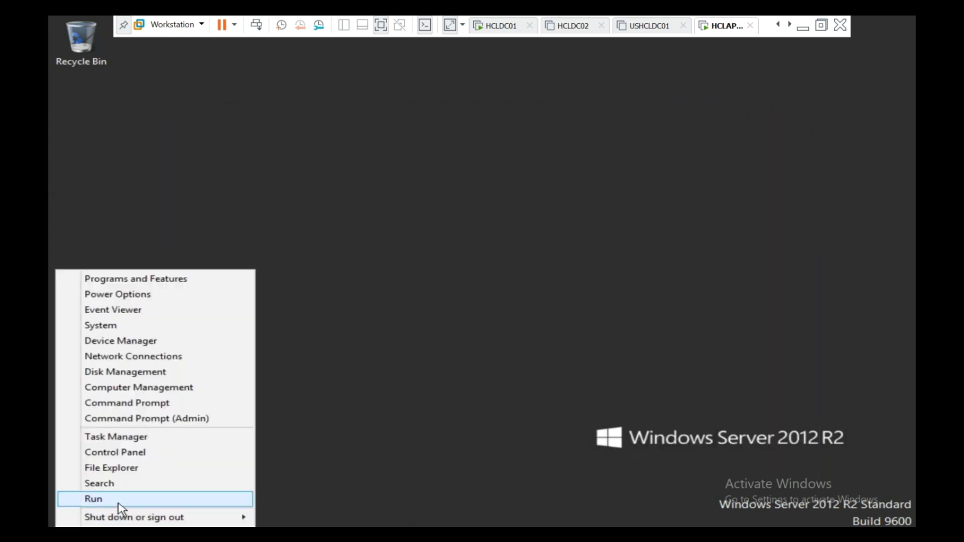
click(119, 499)
text(logoff)
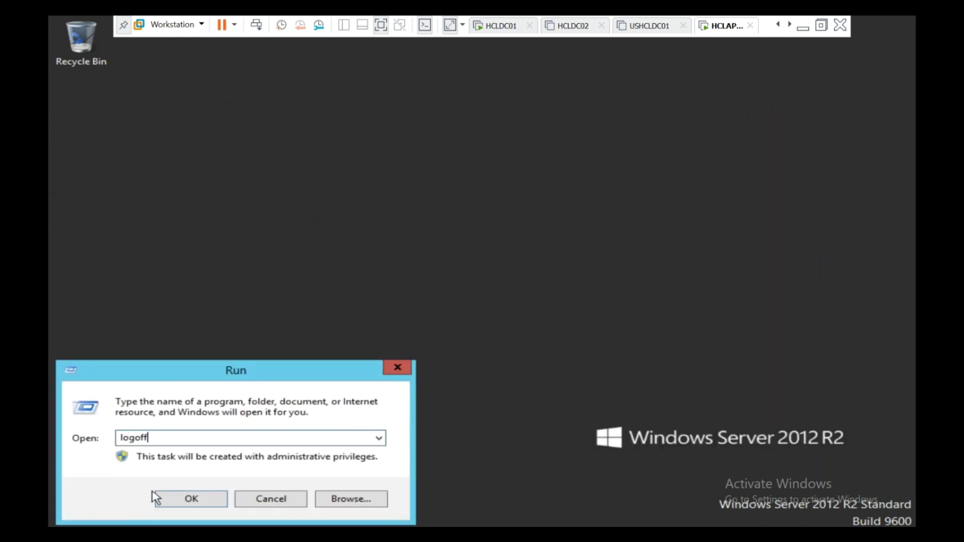
key(Return)
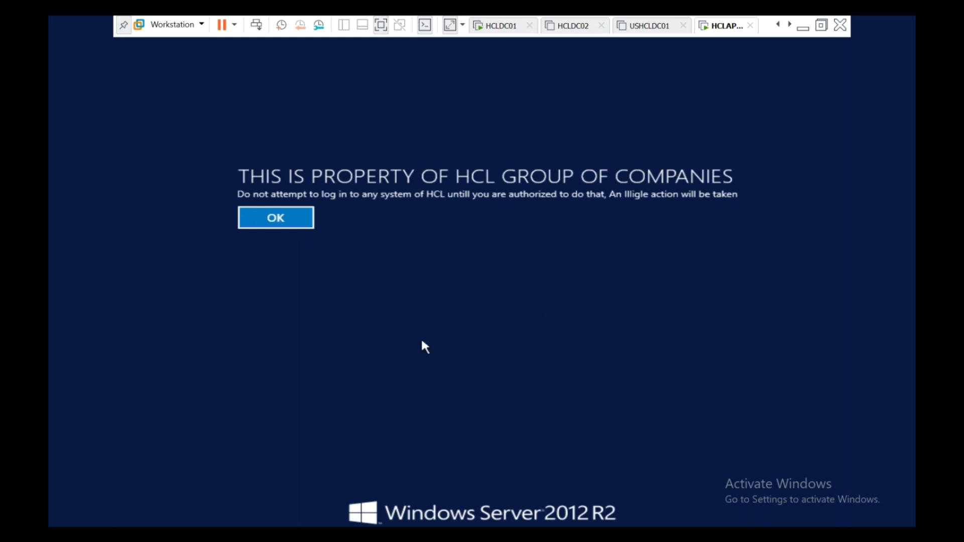
click(308, 225)
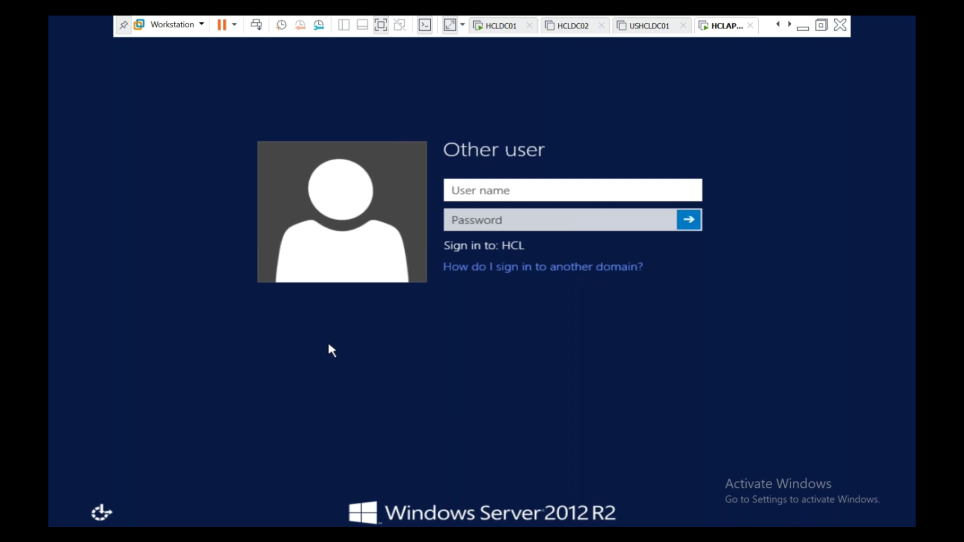
click(506, 26)
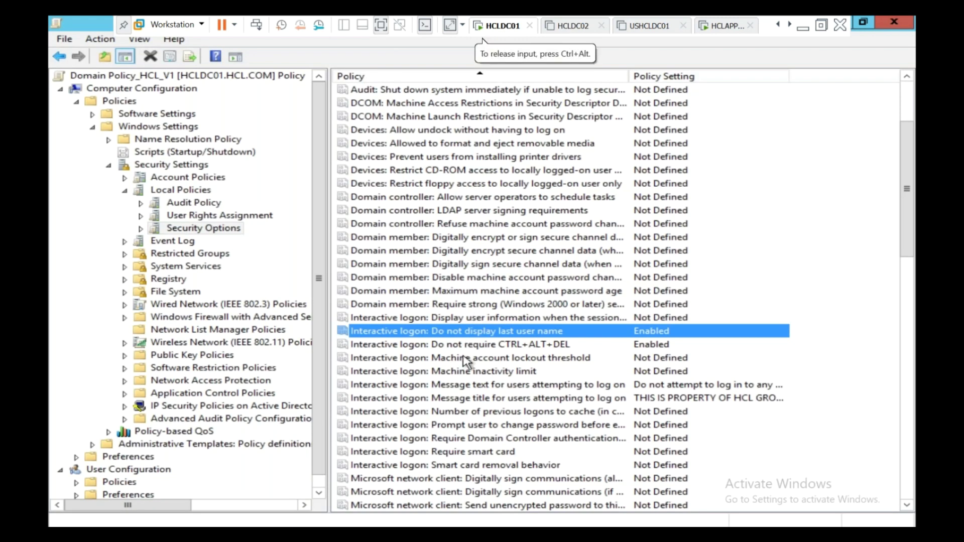
In Group Policy Management, view Domain Policy_HCL_V1's scope and the HCL Computers OU's inherited policies
scroll(466, 360, down, 9)
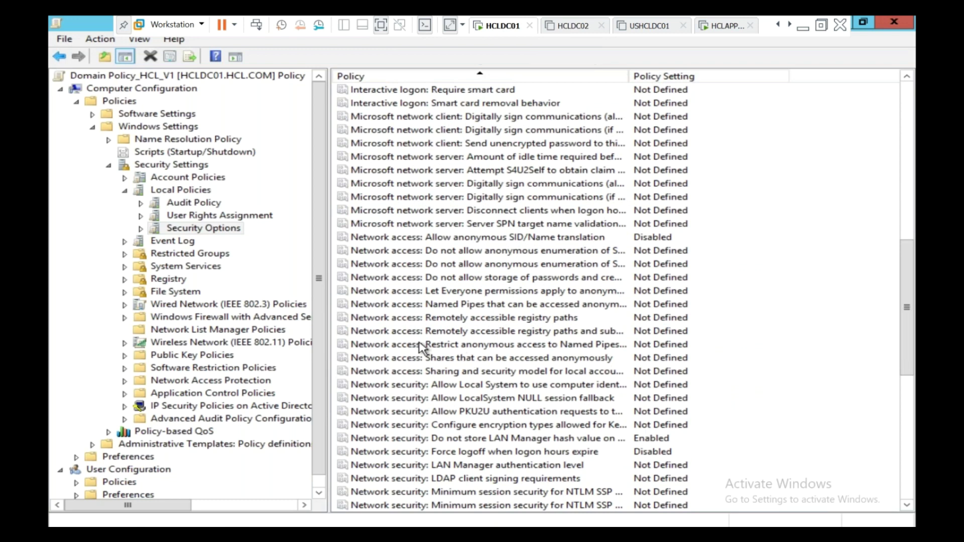
click(537, 526)
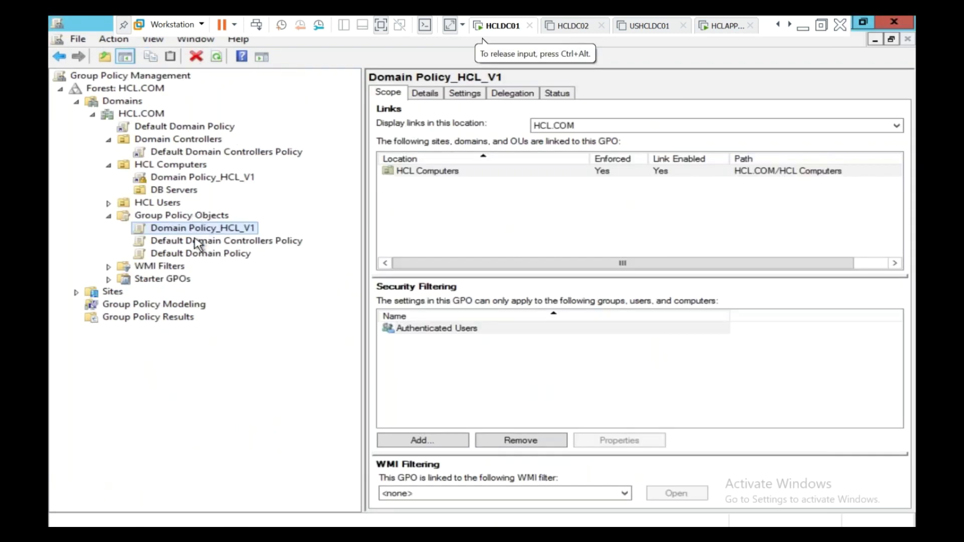
click(201, 254)
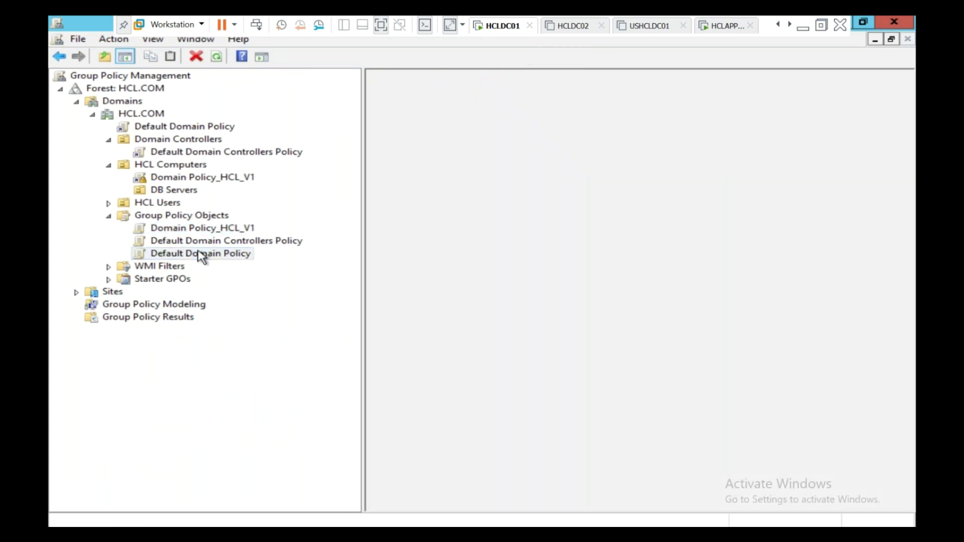
right_click(200, 254)
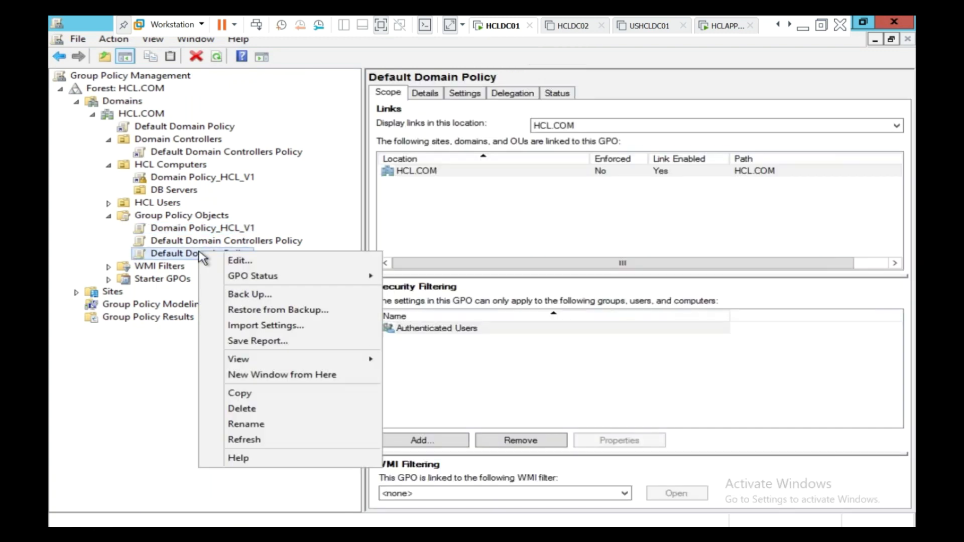
click(202, 231)
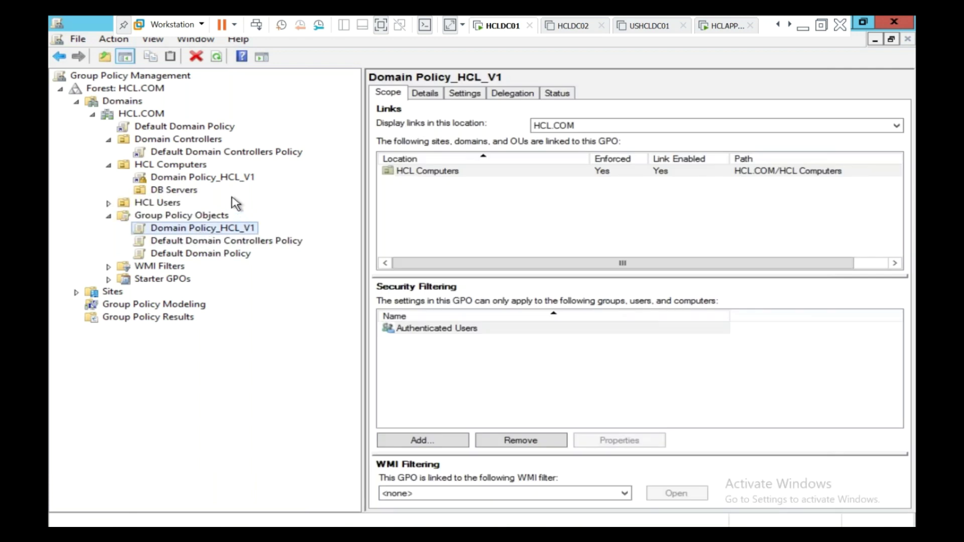
click(189, 166)
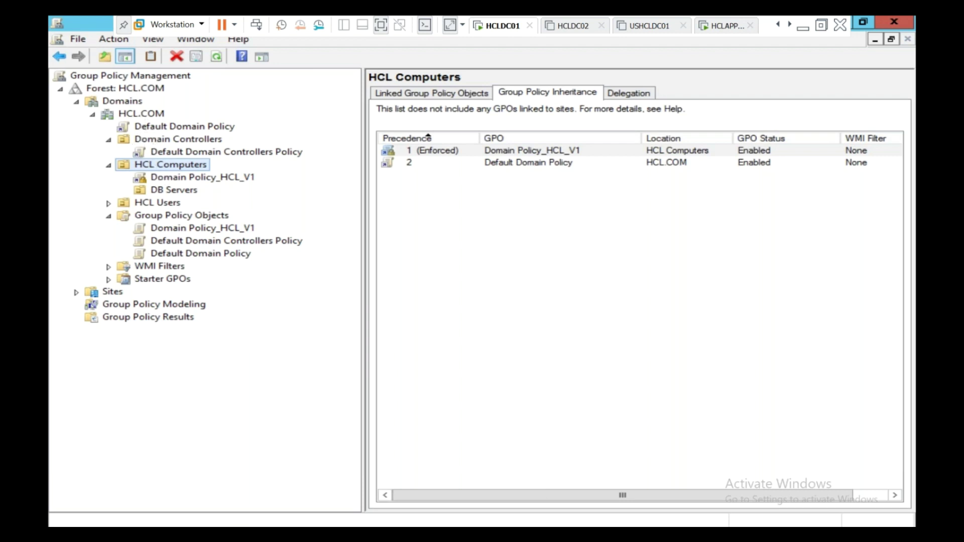
click(301, 533)
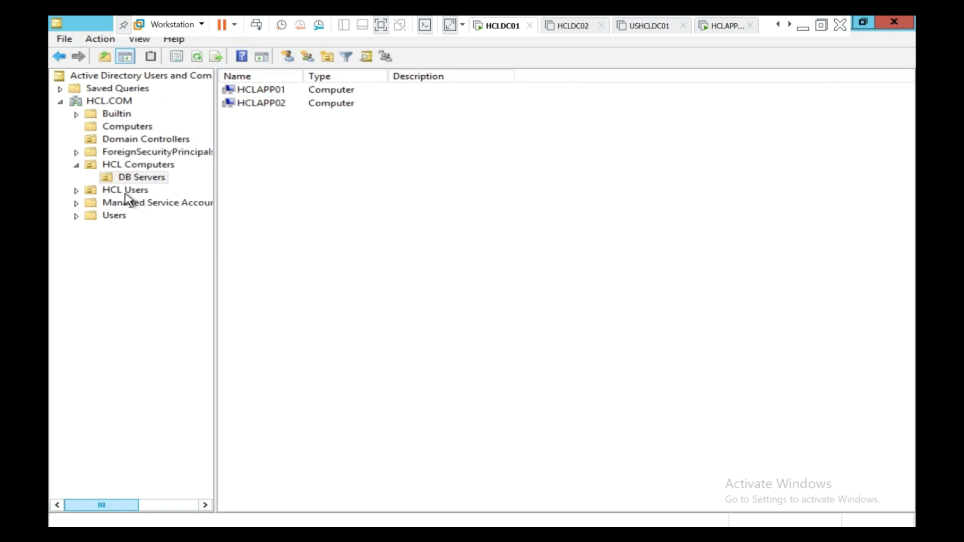
Browse HCL.COM, HCL Computers and DB Servers to locate HCLAPP01 and HCLAPP02
drag(359, 139, 236, 96)
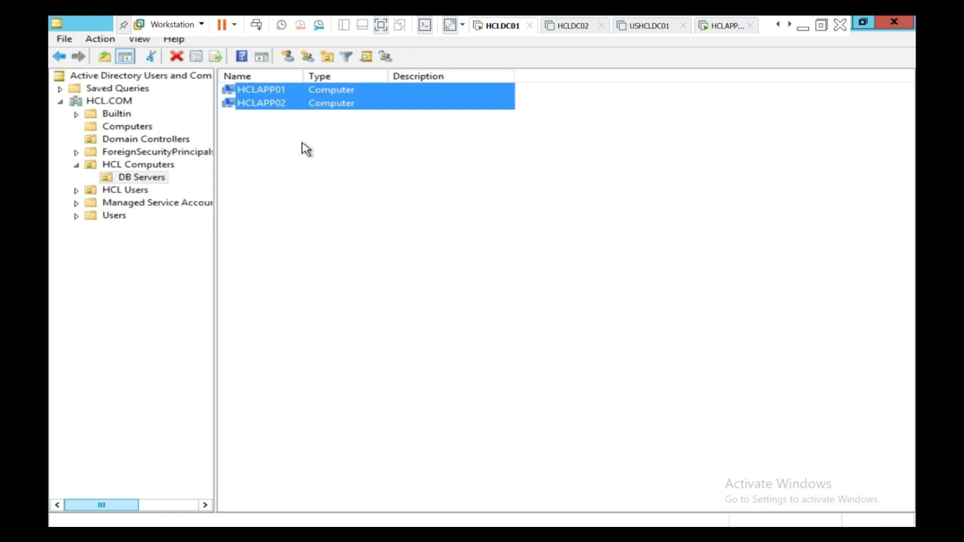
click(354, 162)
drag(355, 151, 239, 86)
drag(186, 196, 133, 177)
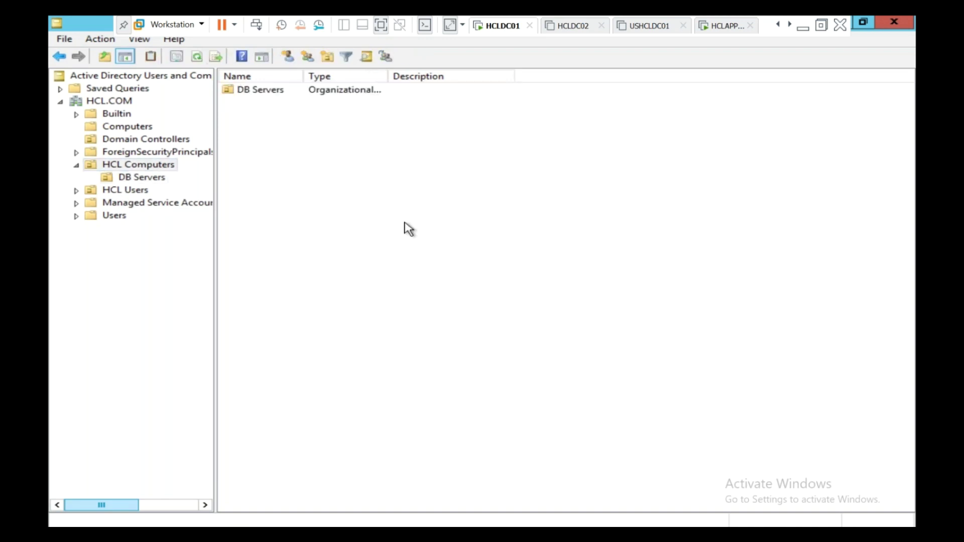
click(110, 103)
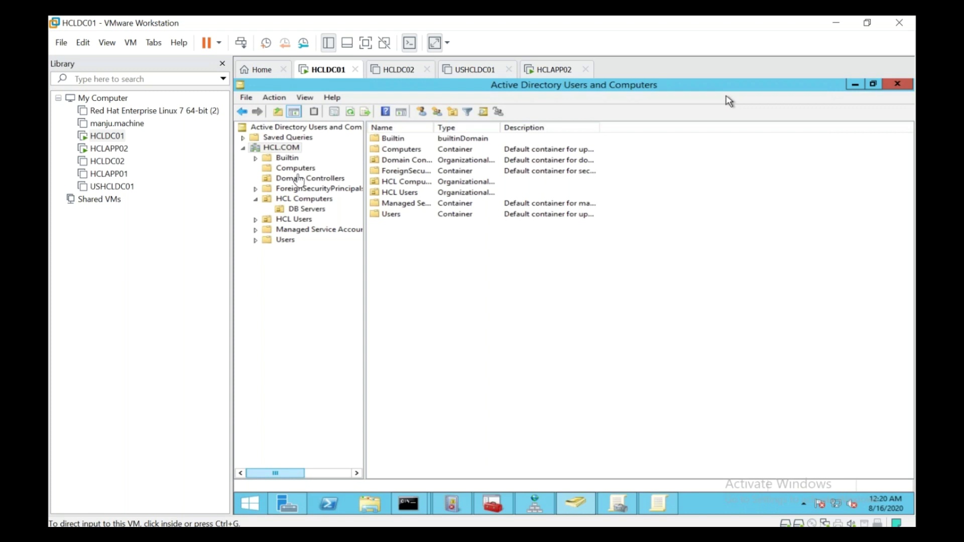
click(366, 47)
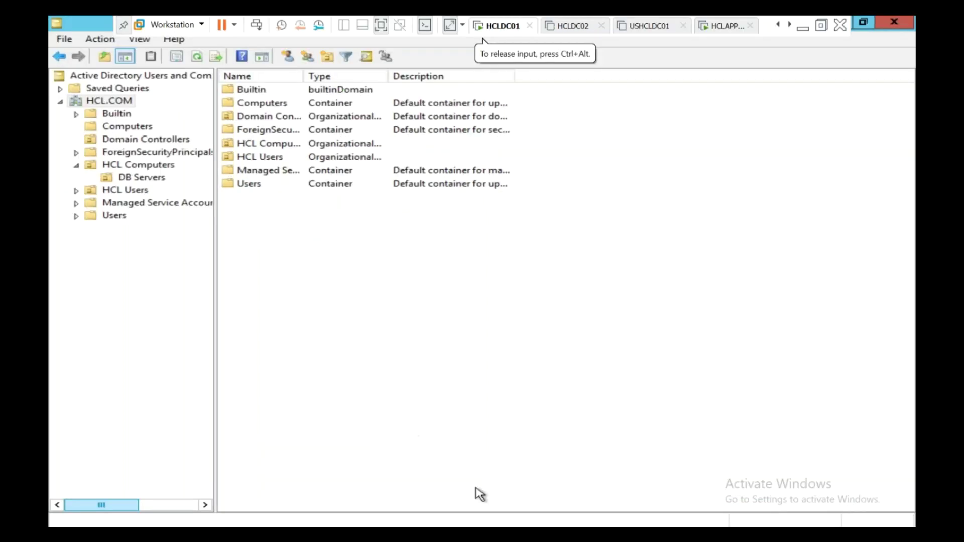
key(alt+Tab)
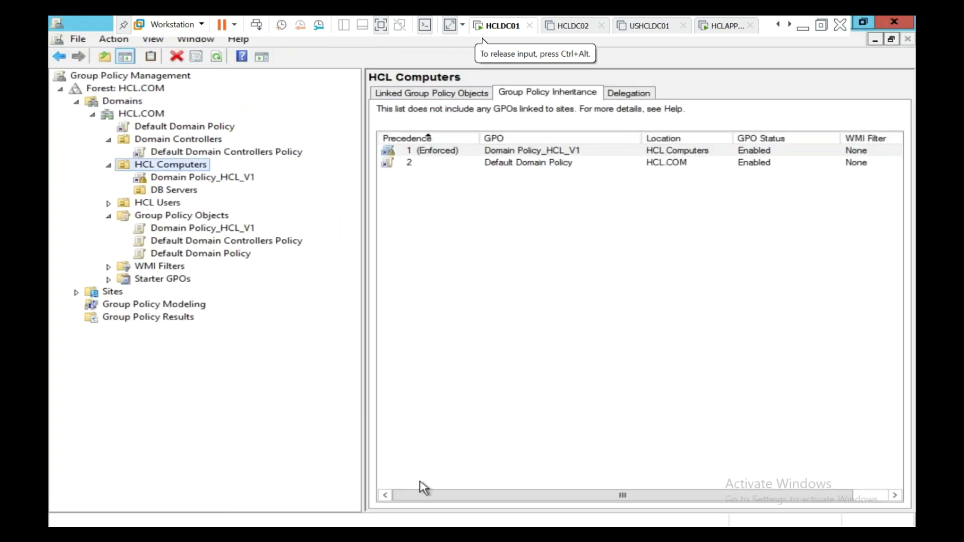
click(458, 523)
click(409, 452)
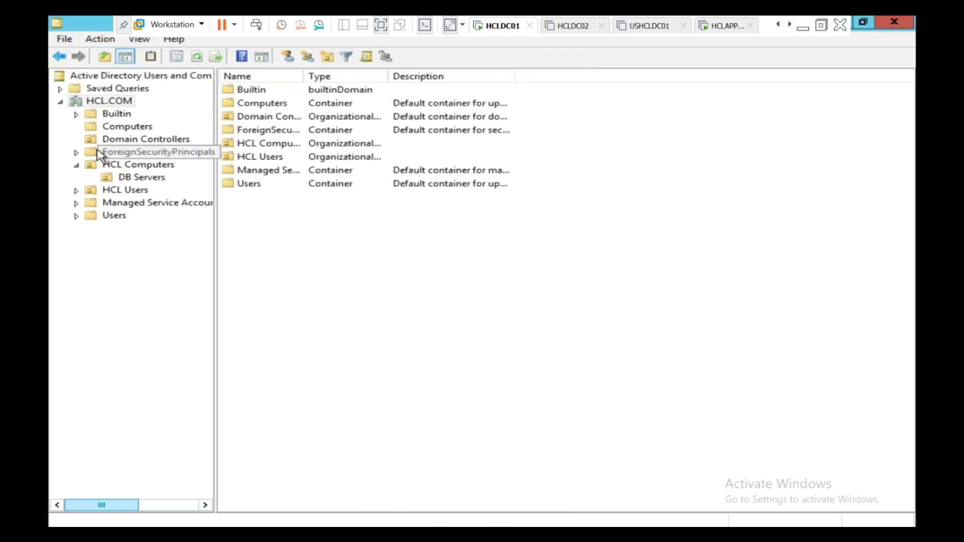
click(129, 169)
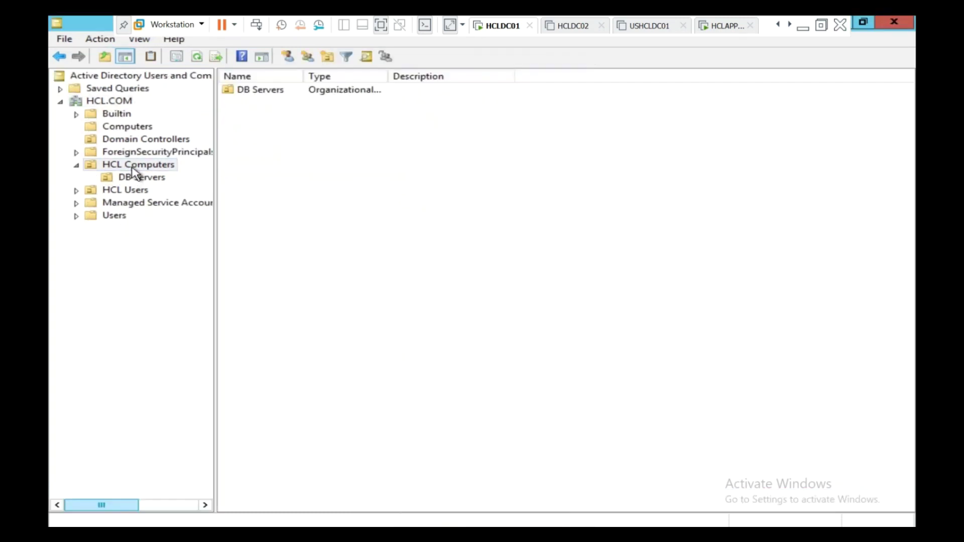
click(138, 179)
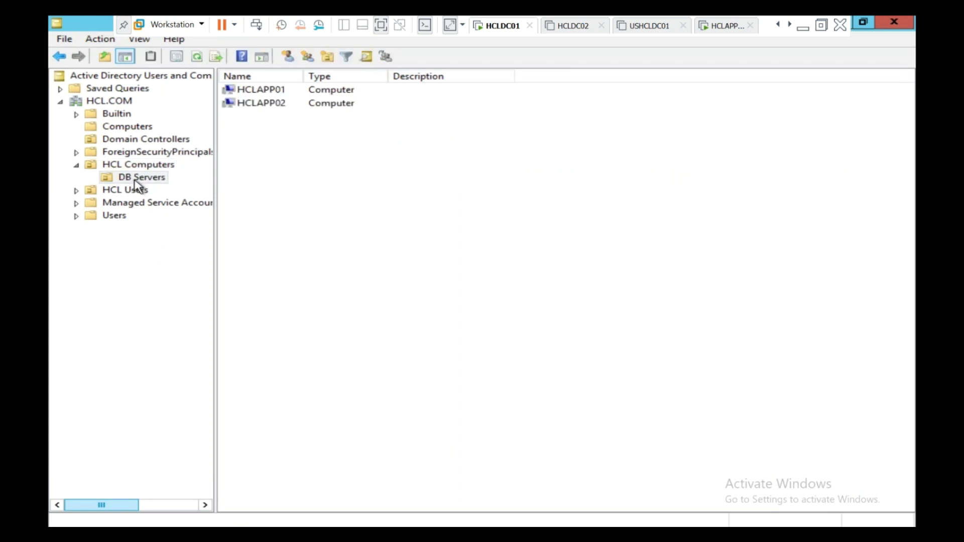
Move HCLAPP02 from DB Servers into the Computers container and verify it appears there
drag(376, 118, 231, 81)
click(309, 210)
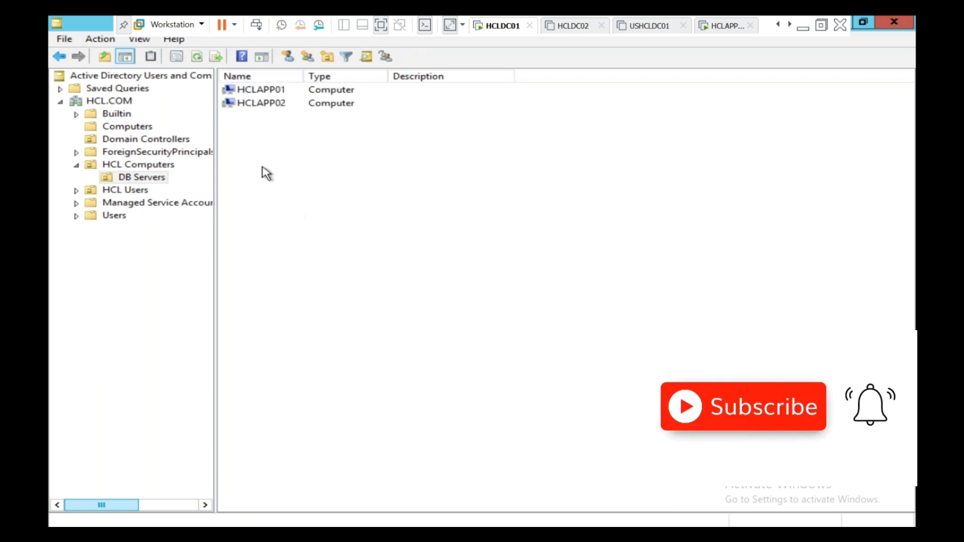
click(251, 104)
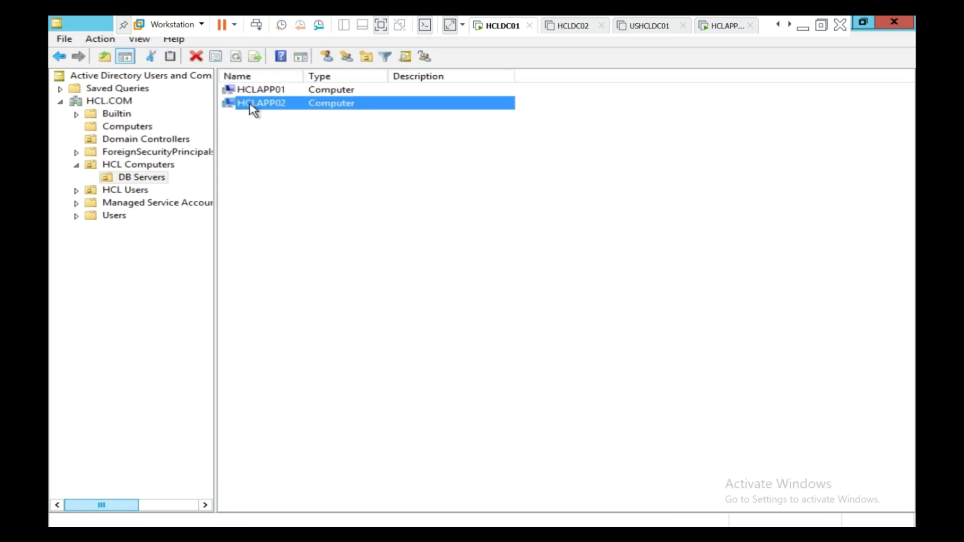
right_click(252, 109)
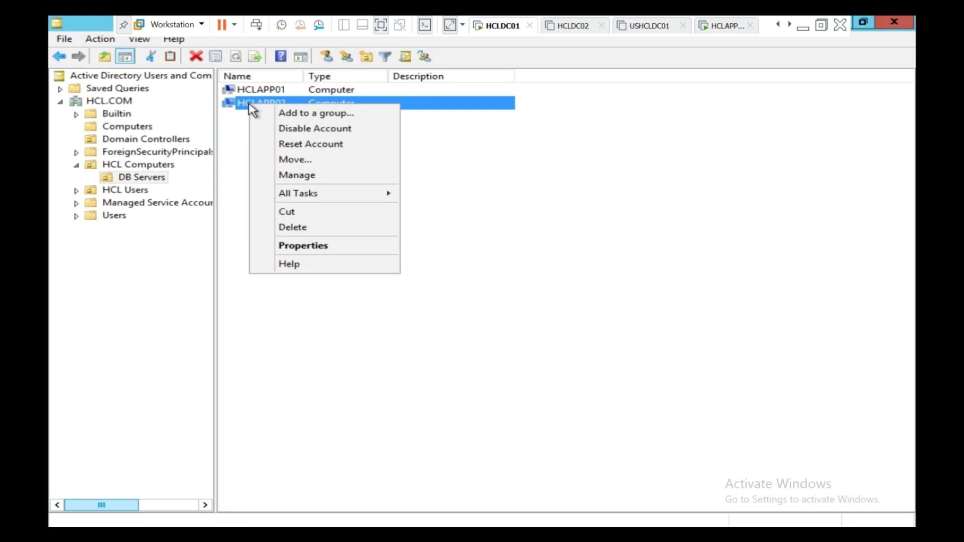
click(293, 159)
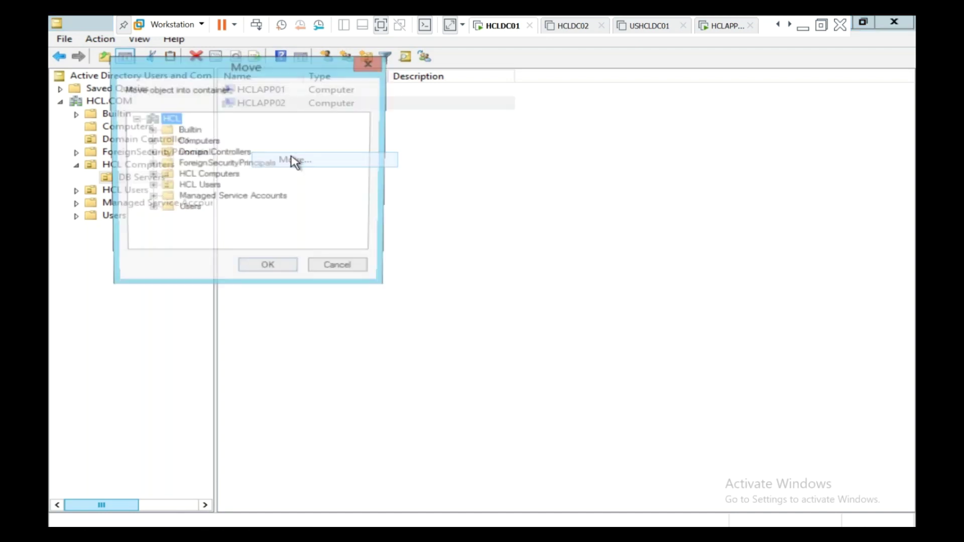
click(210, 143)
click(150, 141)
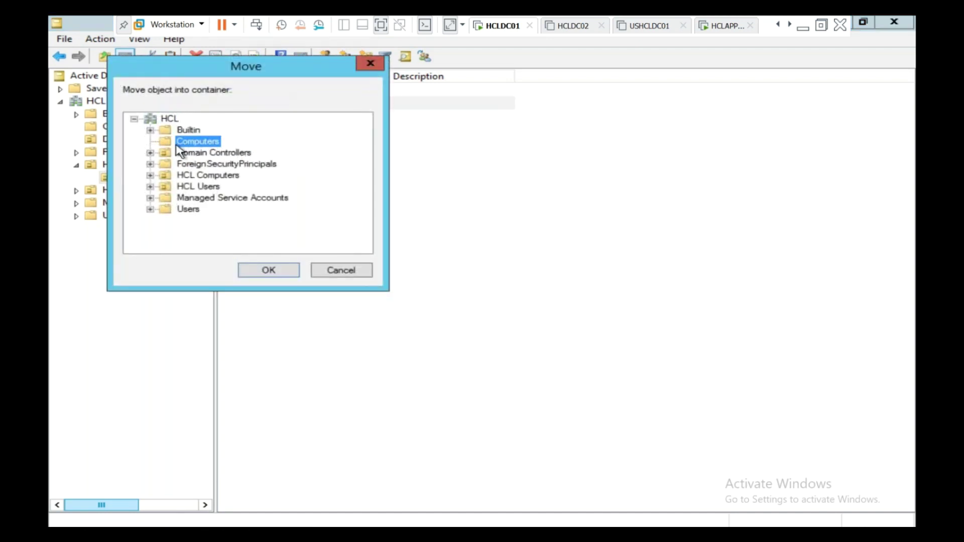
click(277, 272)
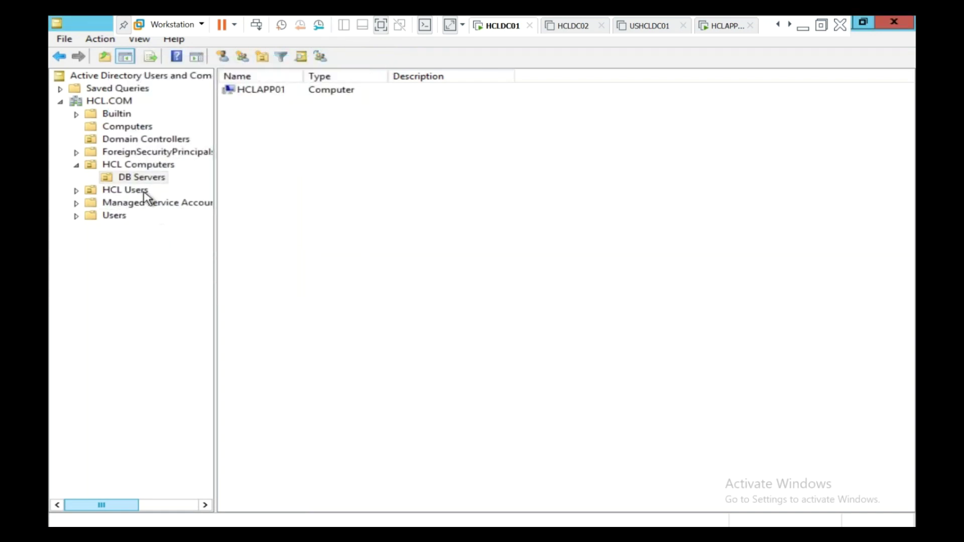
click(133, 129)
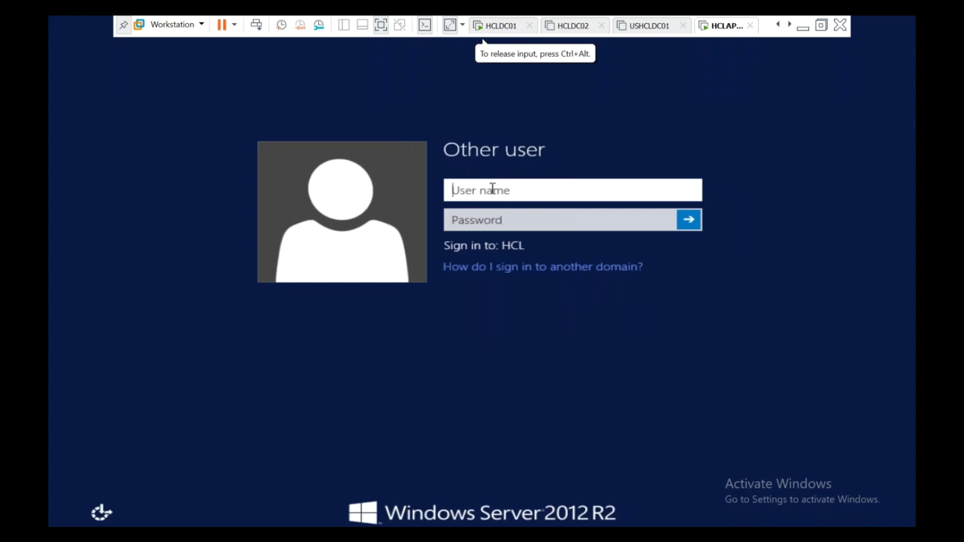
text(Administrator)
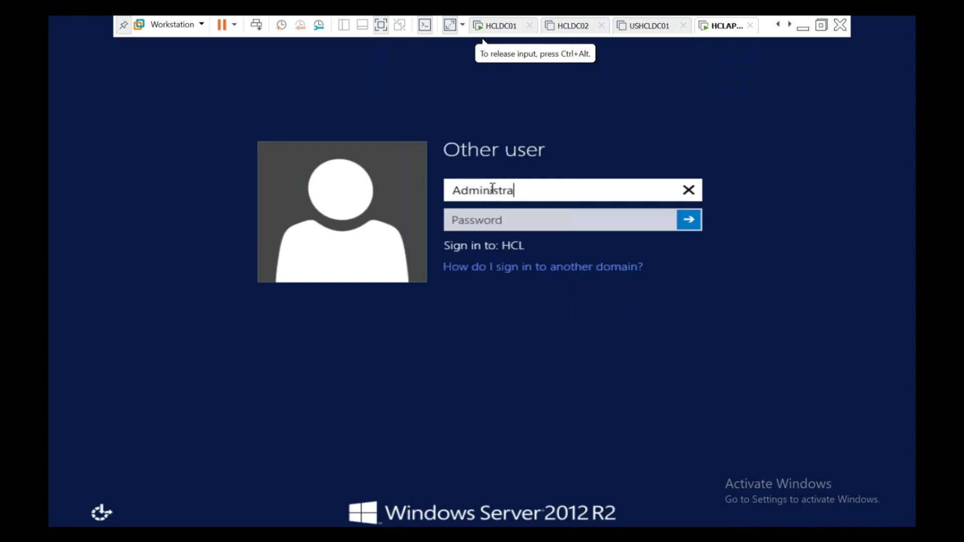
key(Tab)
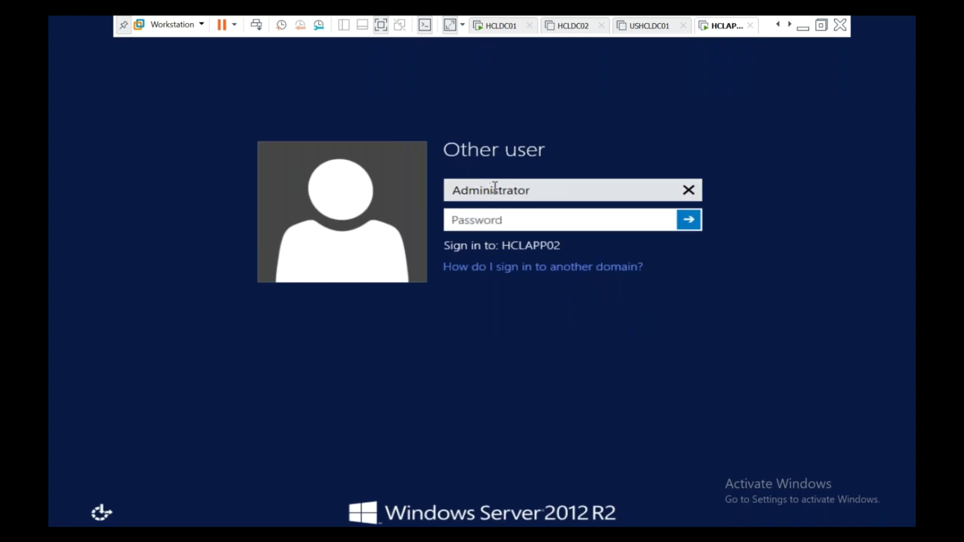
click(549, 195)
text(@)
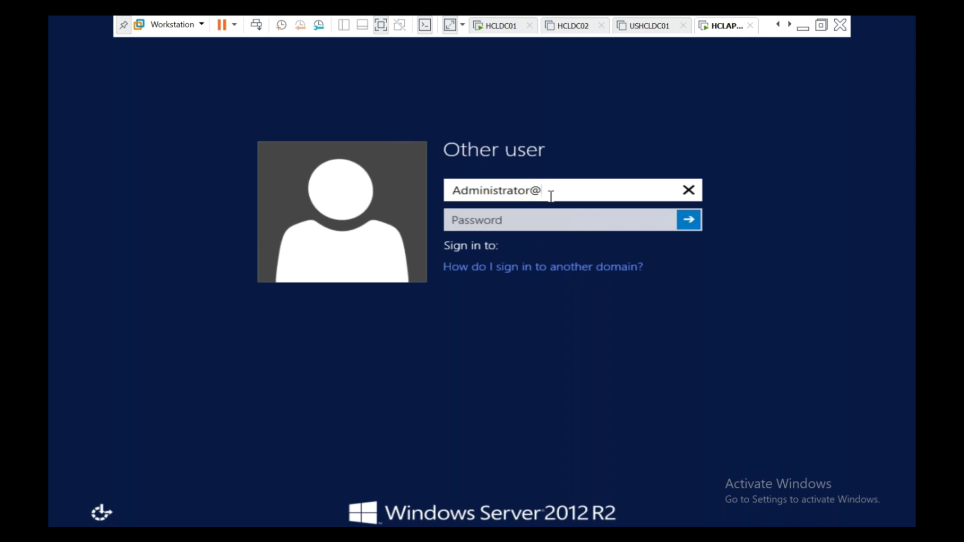
text(hcl.com)
key(Tab)
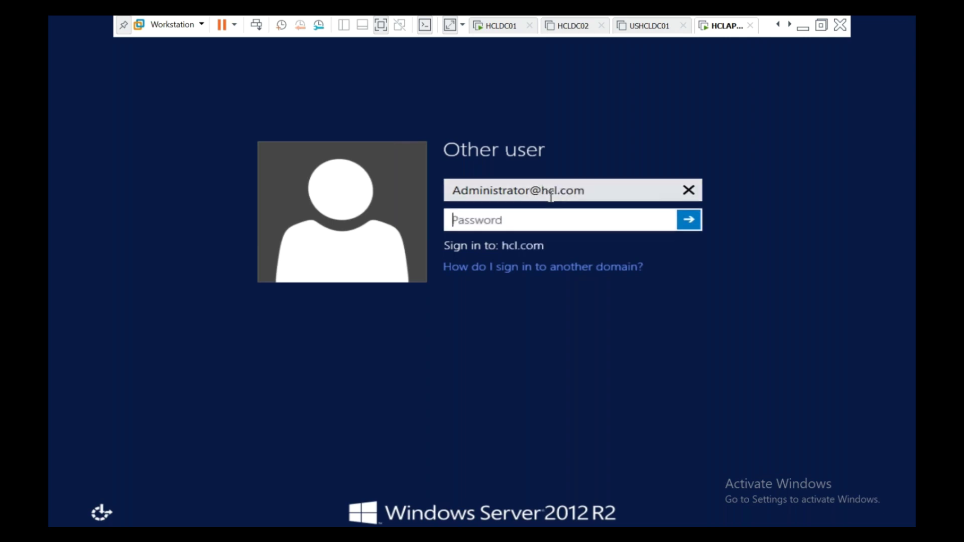
text(P@ssw0rd1)
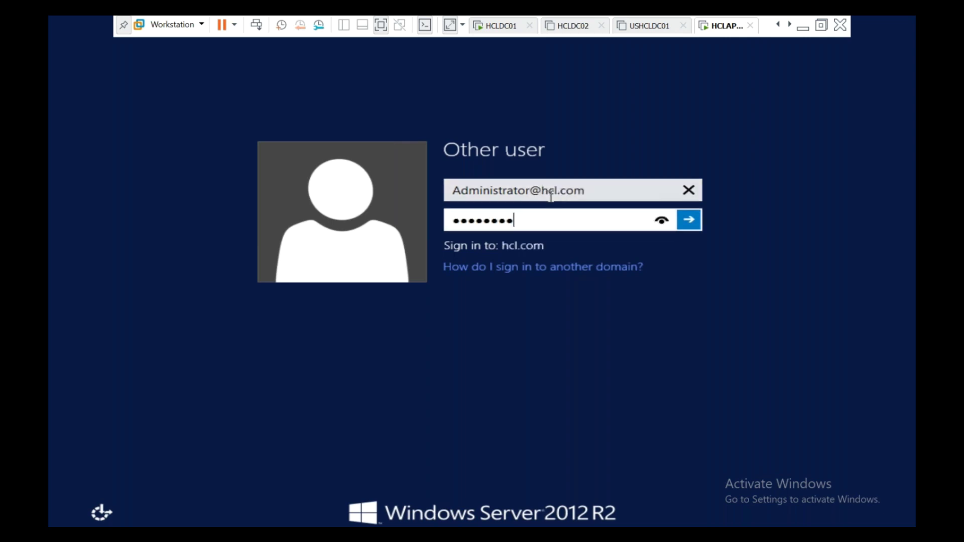
text(2345)
key(Return)
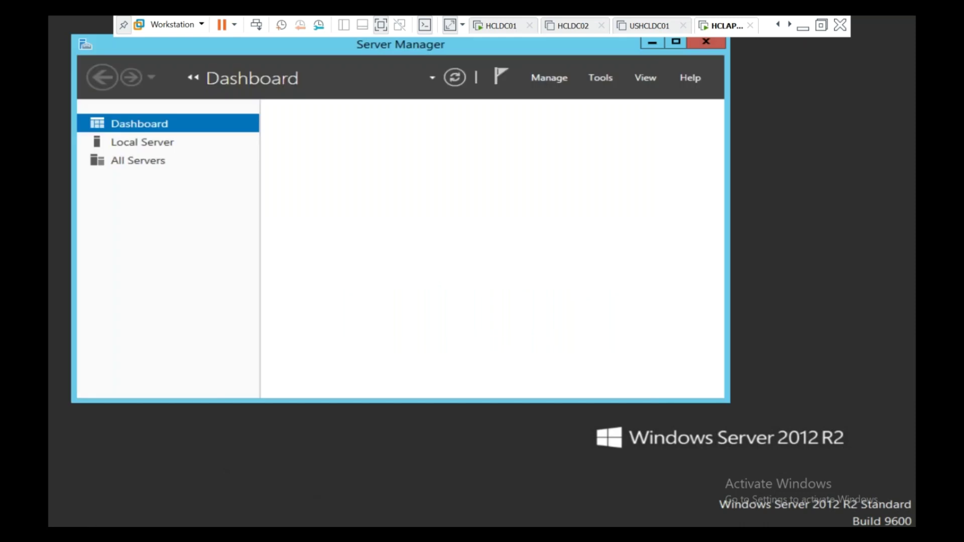
Launch gpupdate /force on HCLAPP02 from the Run dialog
right_click(60, 522)
click(94, 498)
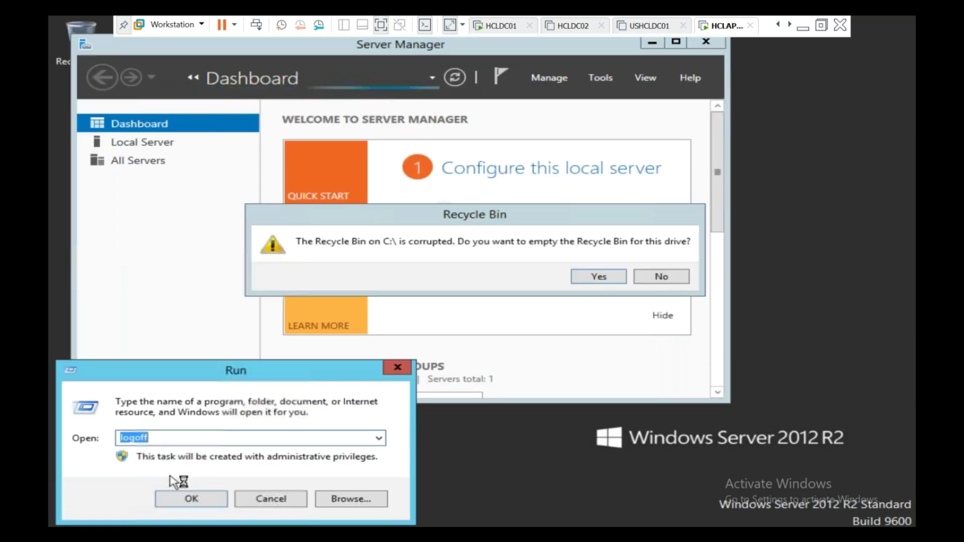
text(gpu)
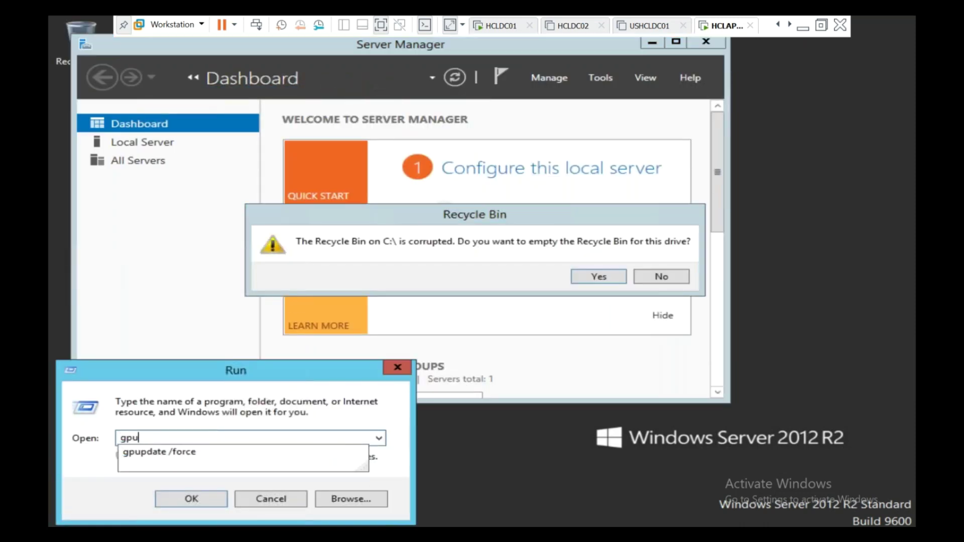
key(Down)
key(Return)
key(Return)
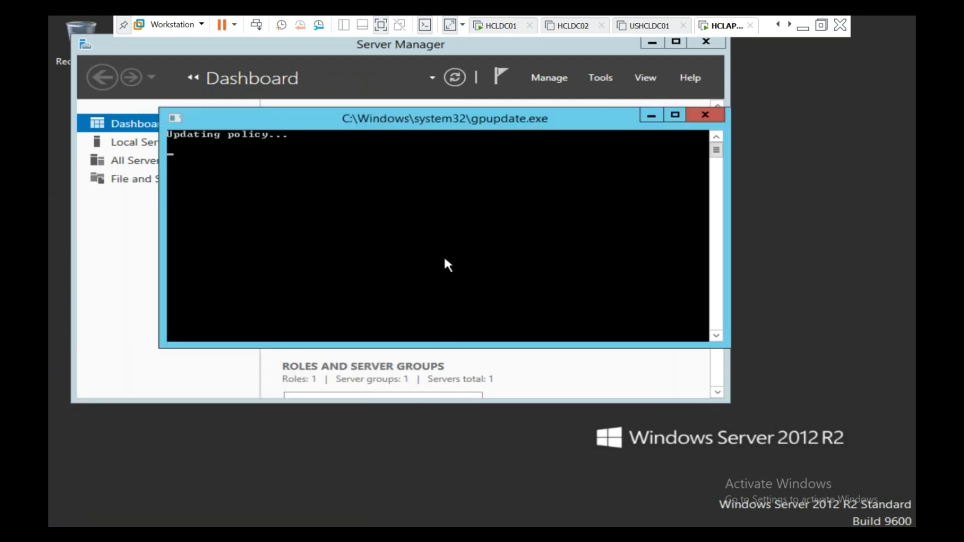
click(497, 26)
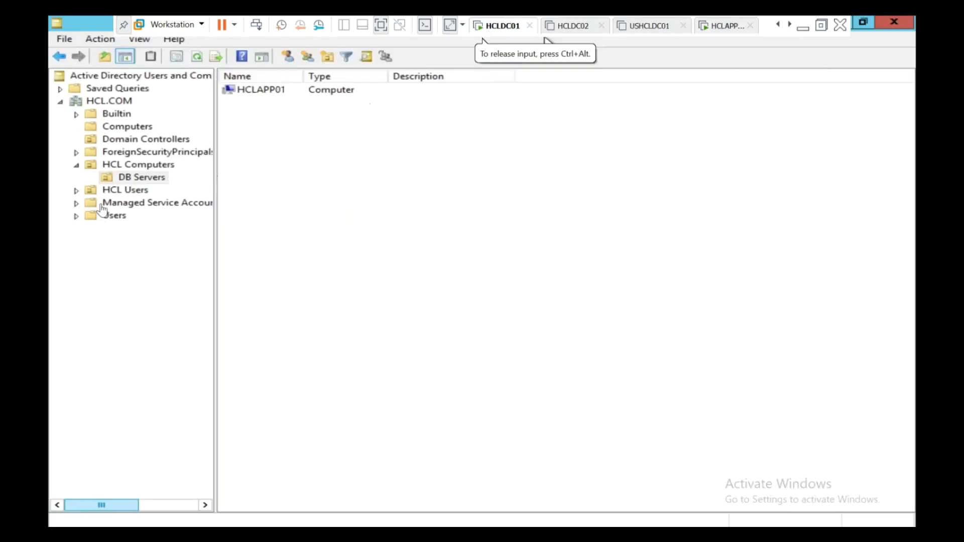
Confirm DB Servers holds only HCLAPP01 and the Computers container holds USHCLDC01 and HCLAPP02
click(146, 169)
click(154, 180)
click(263, 91)
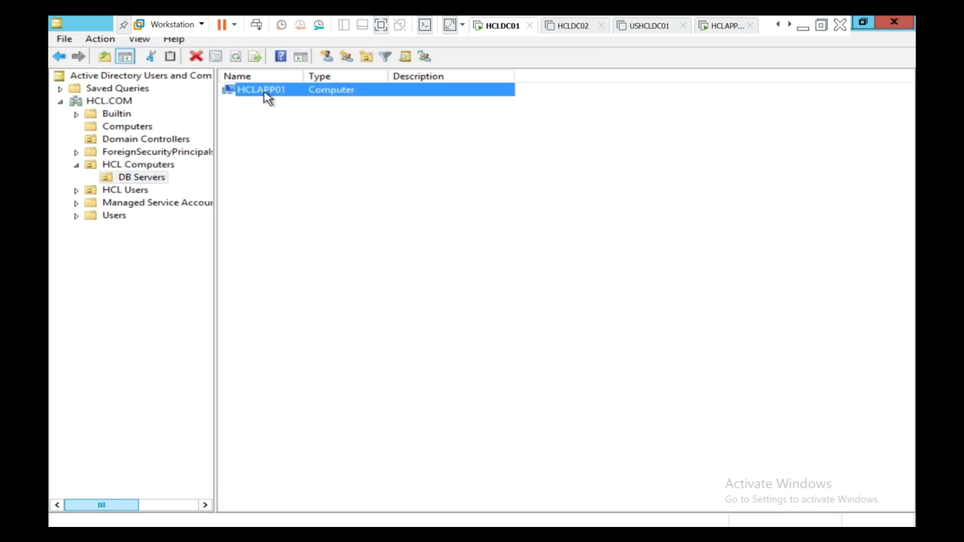
click(141, 129)
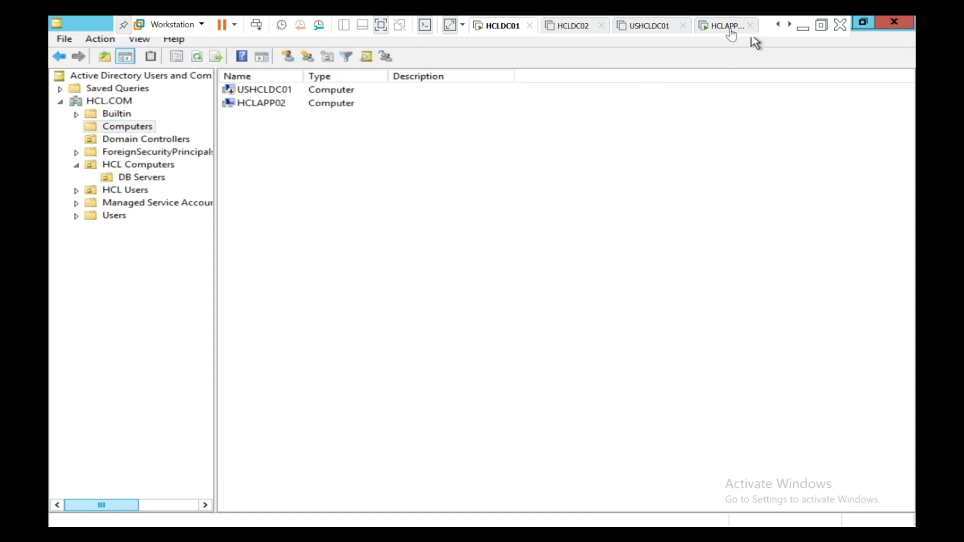
click(726, 27)
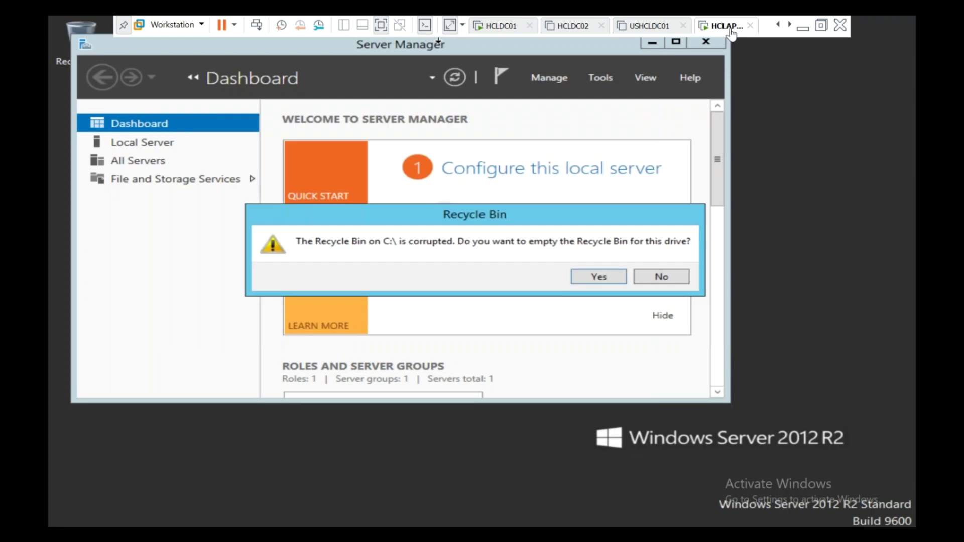
Decline emptying the Recycle Bin, then sign out of HCLAPP02 with logoff to reach the sign-in choices
click(671, 276)
right_click(80, 524)
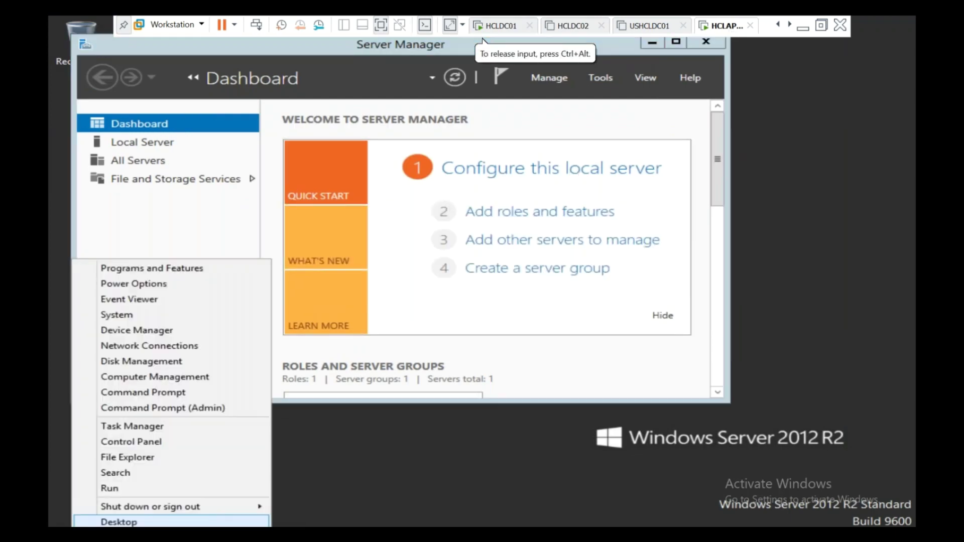
click(103, 491)
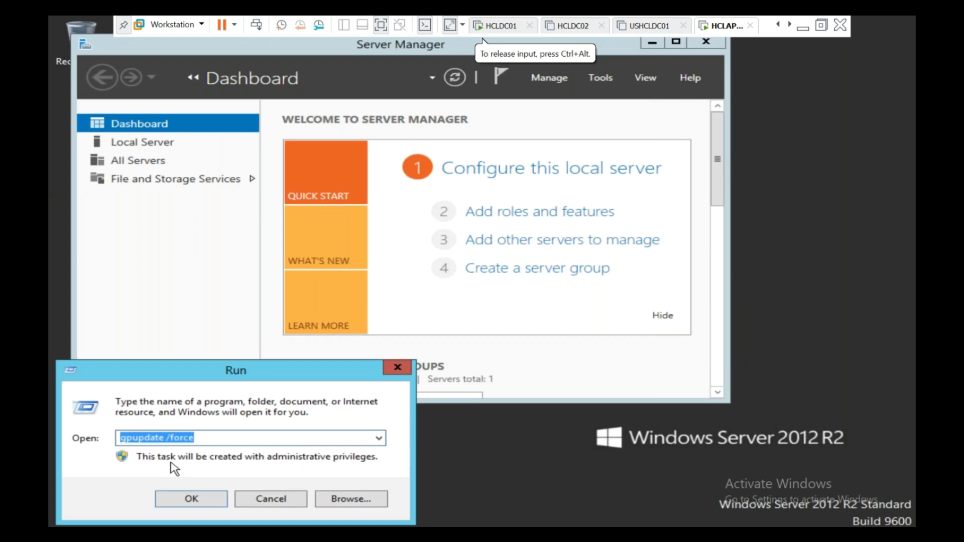
text(logoff)
key(Return)
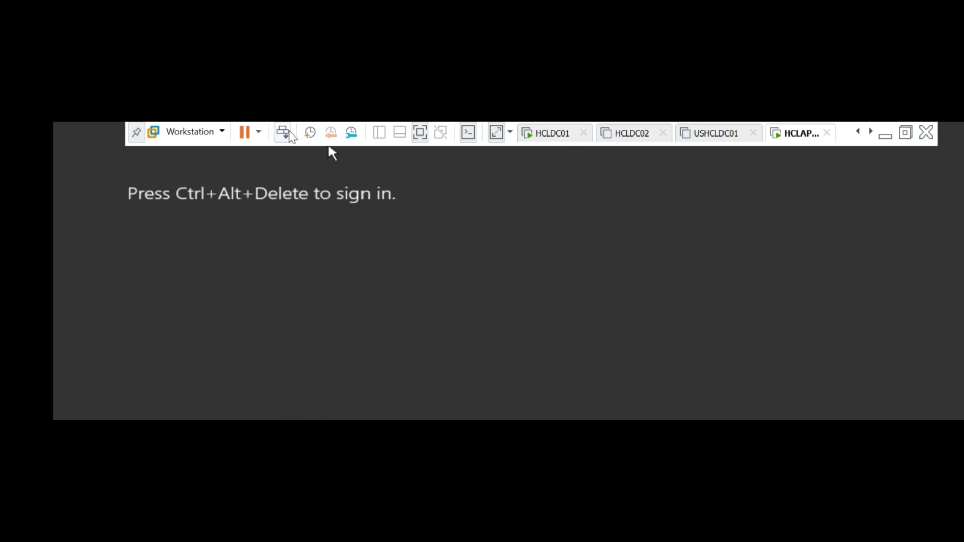
click(282, 137)
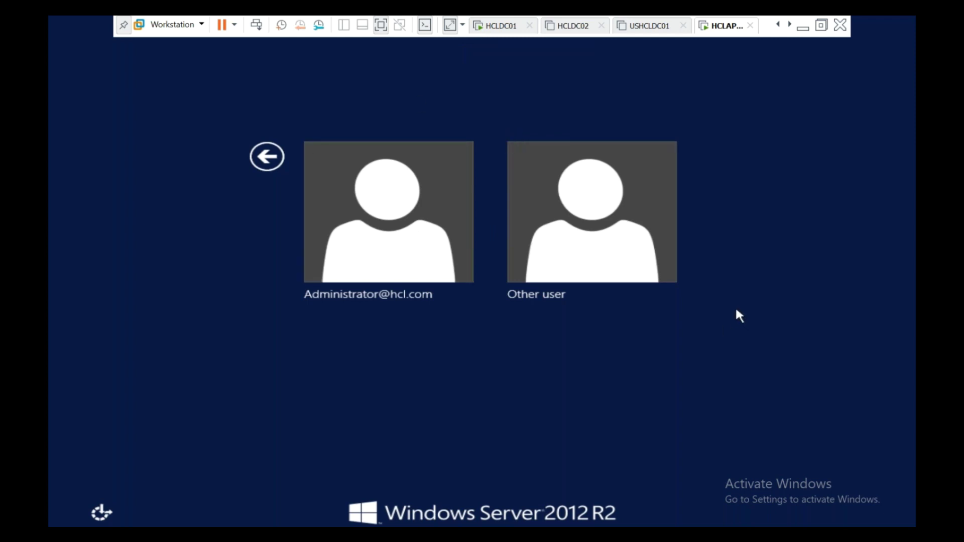
Drag HCLAPP02 from Computers back into the DB Servers OU, confirm, and verify it is listed there
click(503, 29)
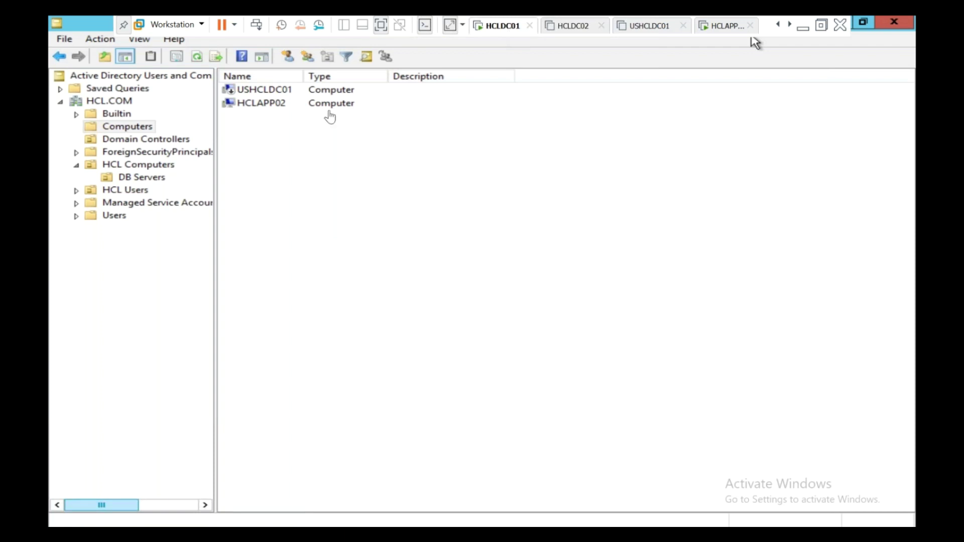
click(256, 104)
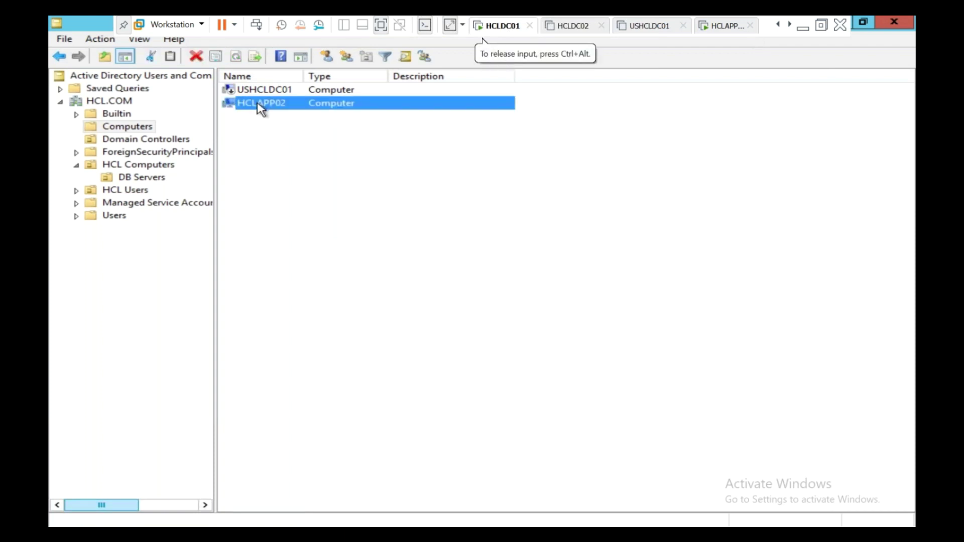
drag(271, 114, 160, 185)
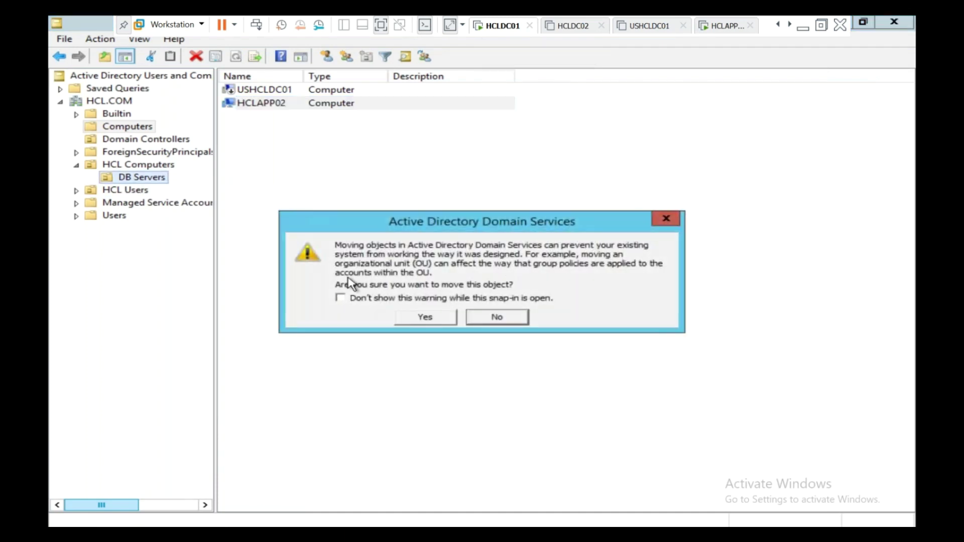
click(425, 317)
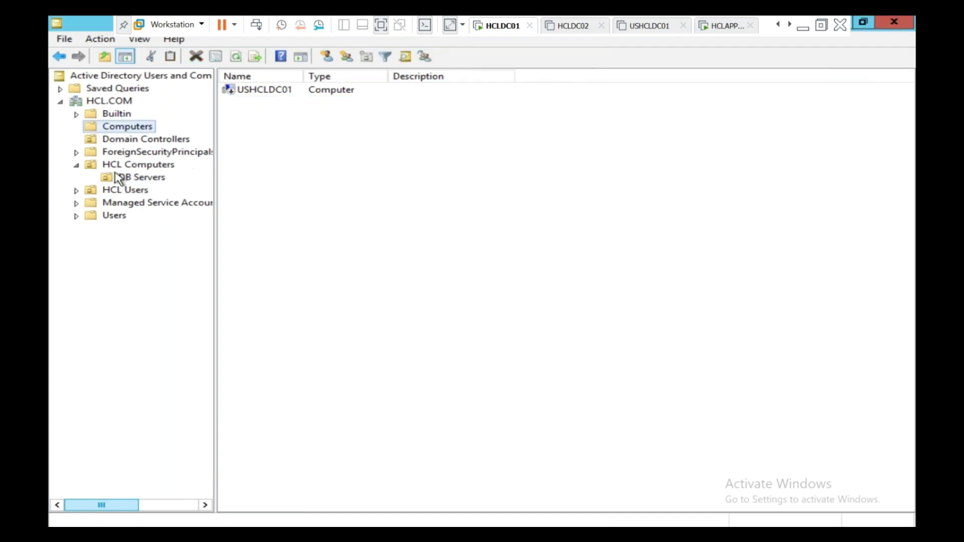
click(131, 180)
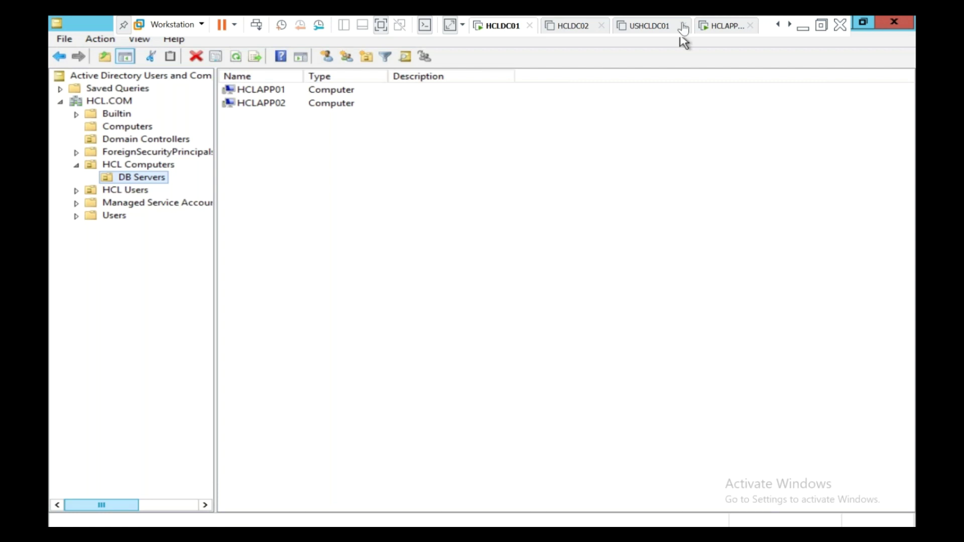
click(826, 28)
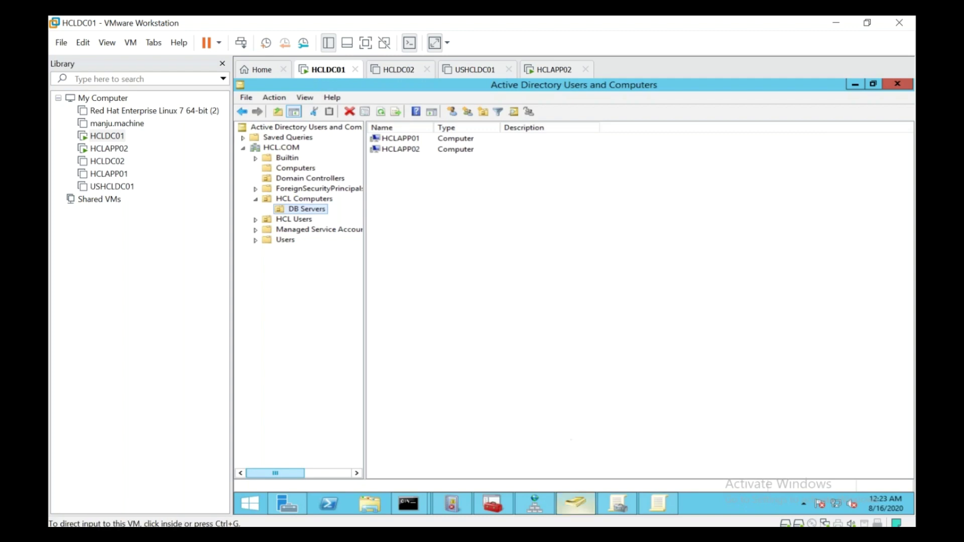
Review Domain Policy_HCL_V1's link and HCL Computers' inheritance, ending on HCL.COM's Group Policy Objects list
click(662, 506)
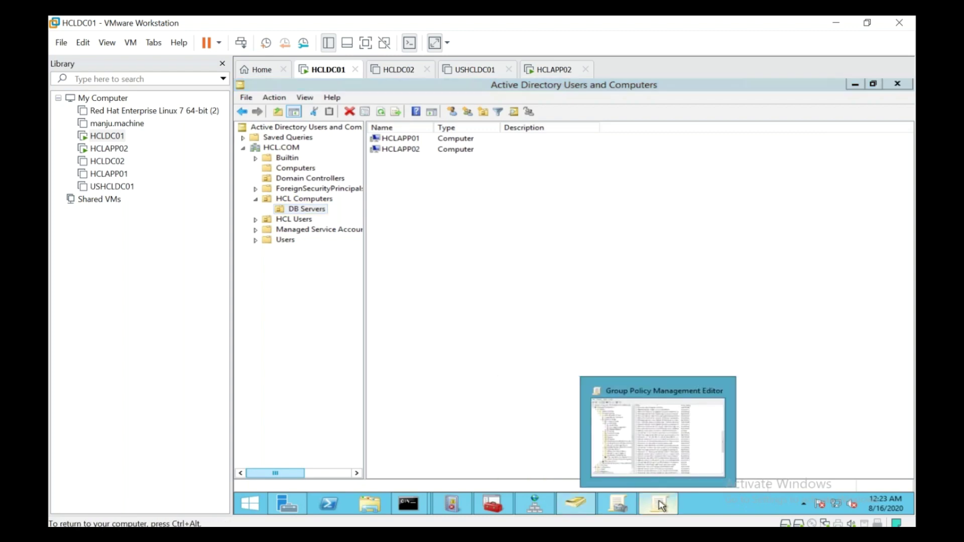
click(619, 504)
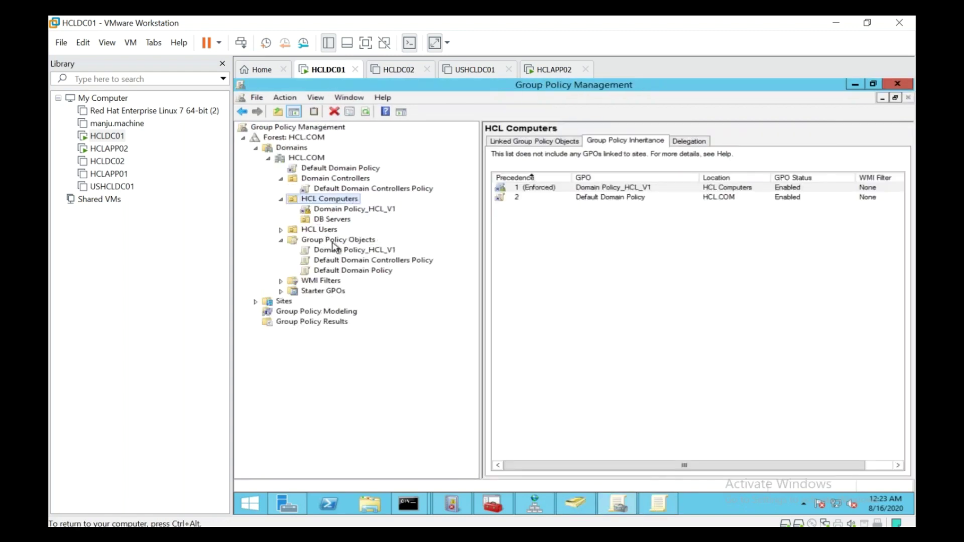
click(333, 241)
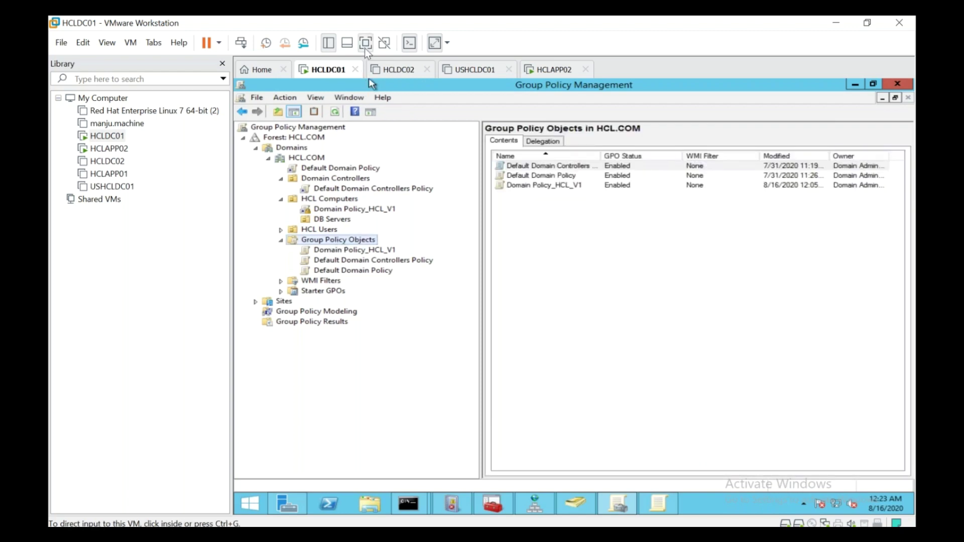
click(366, 48)
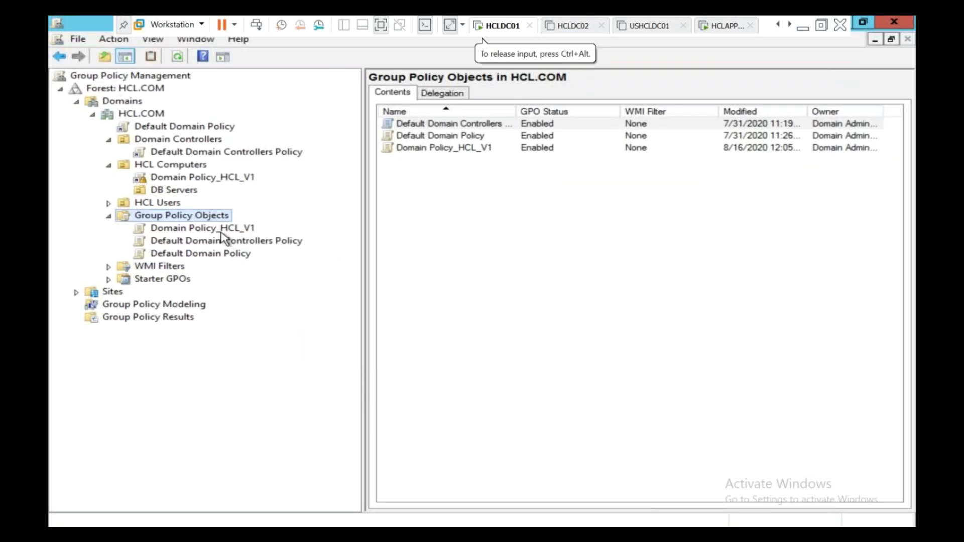
click(173, 229)
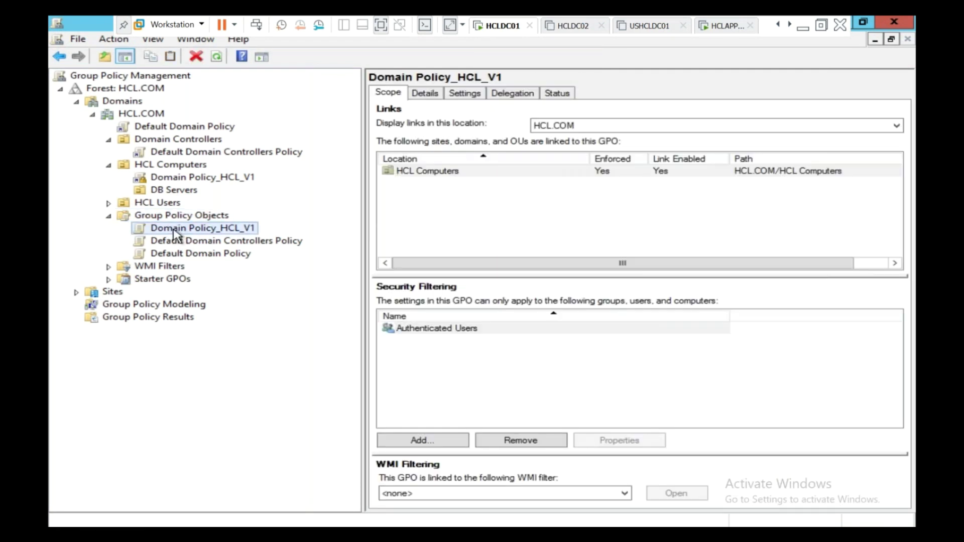
click(169, 168)
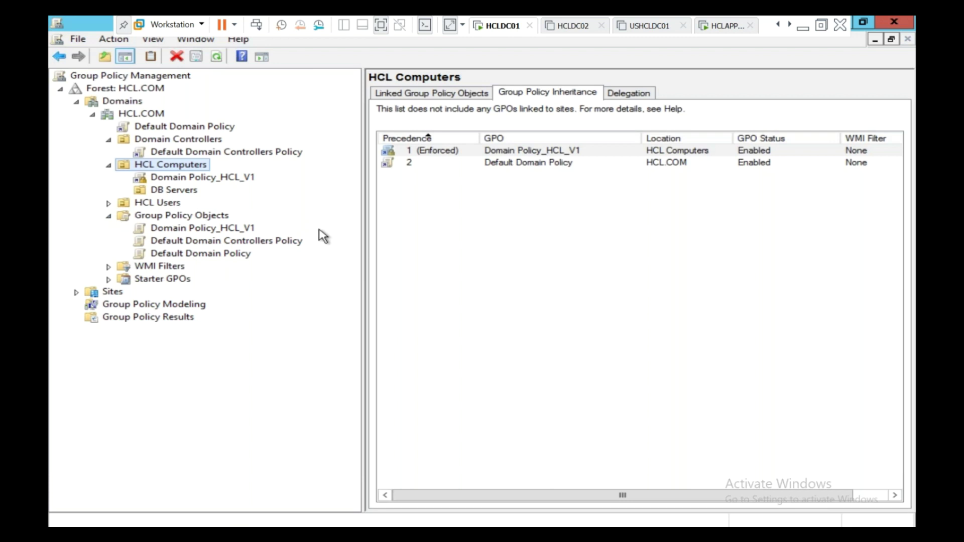
click(192, 217)
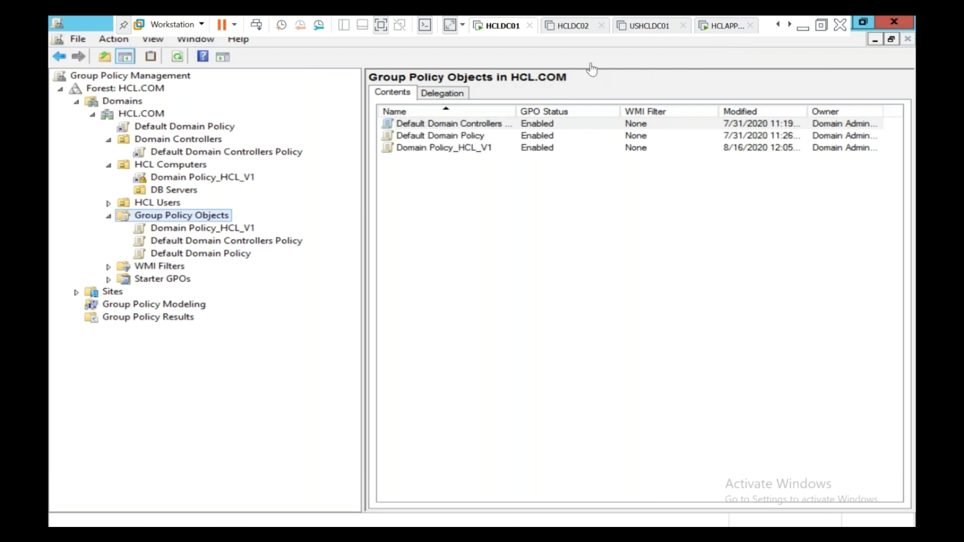
click(821, 26)
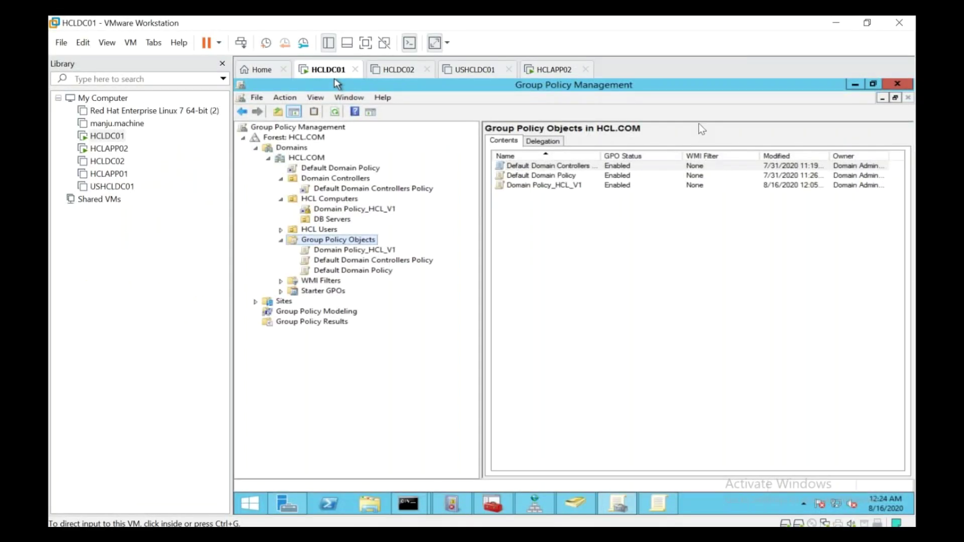